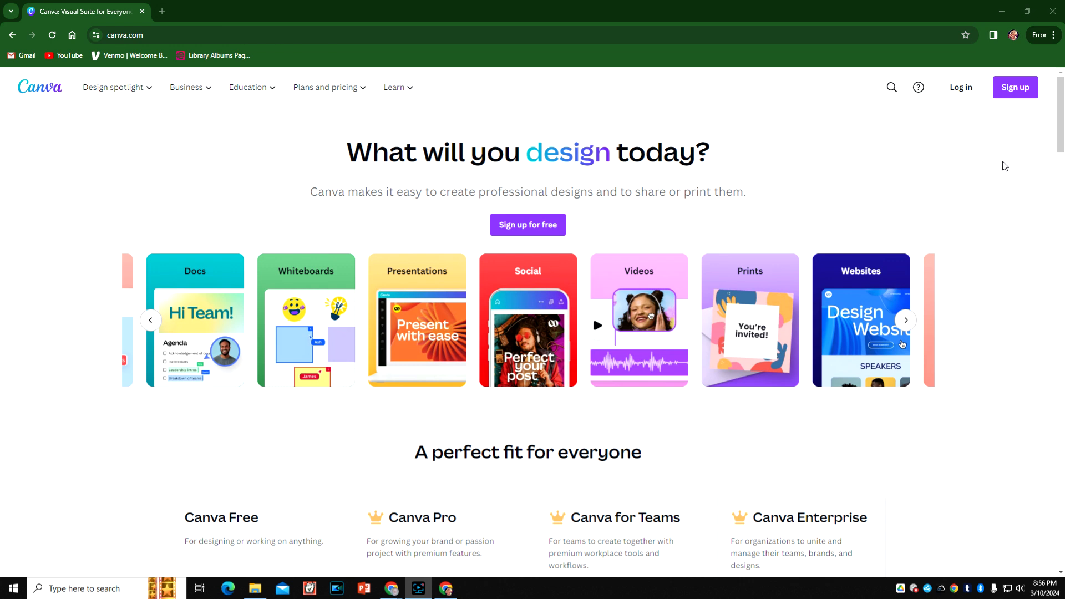
- Sign up for Canva with the existing Google account and approve the Google sign-in
left_click(1015, 87)
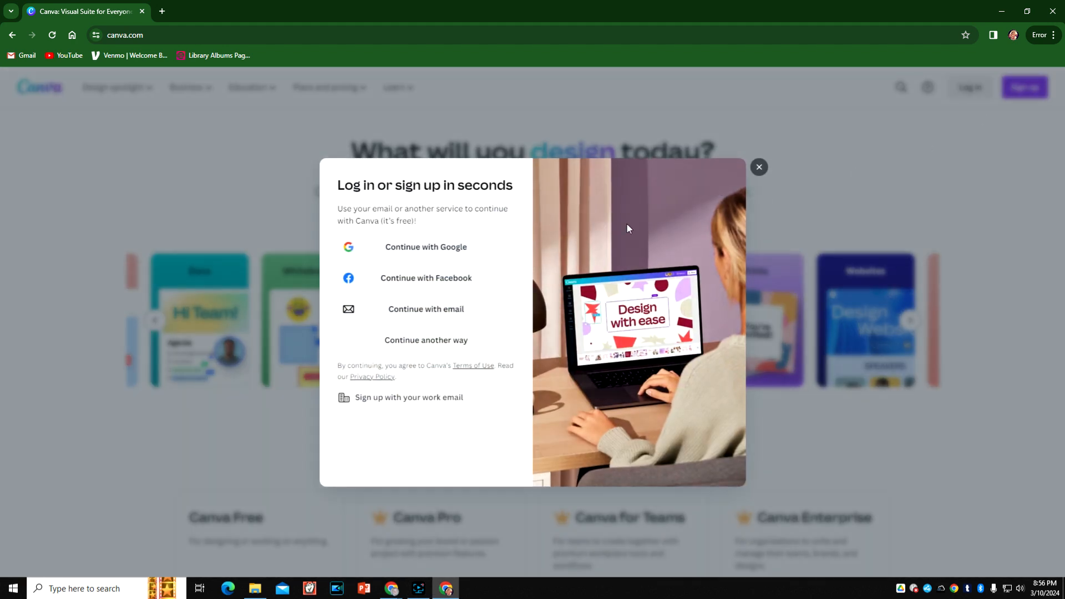
left_click(431, 257)
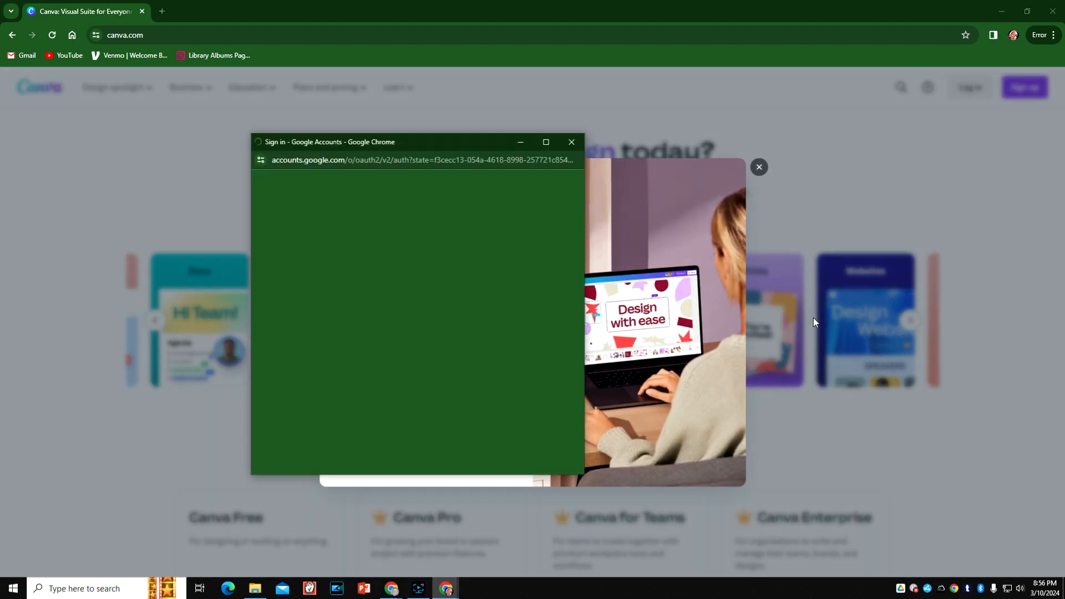
left_click(348, 389)
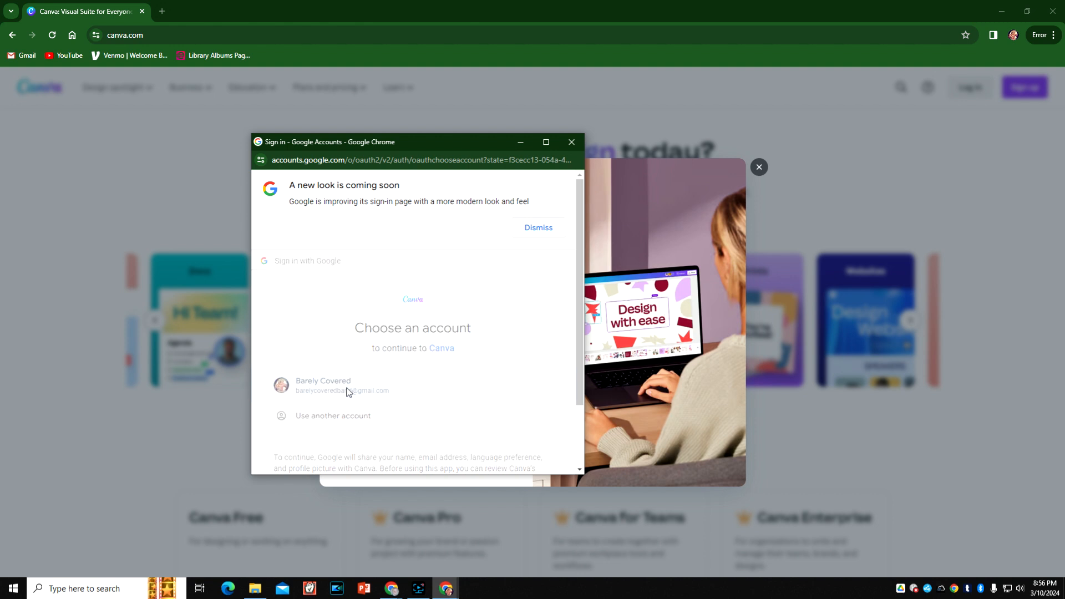
scroll(444, 369, "down", 2)
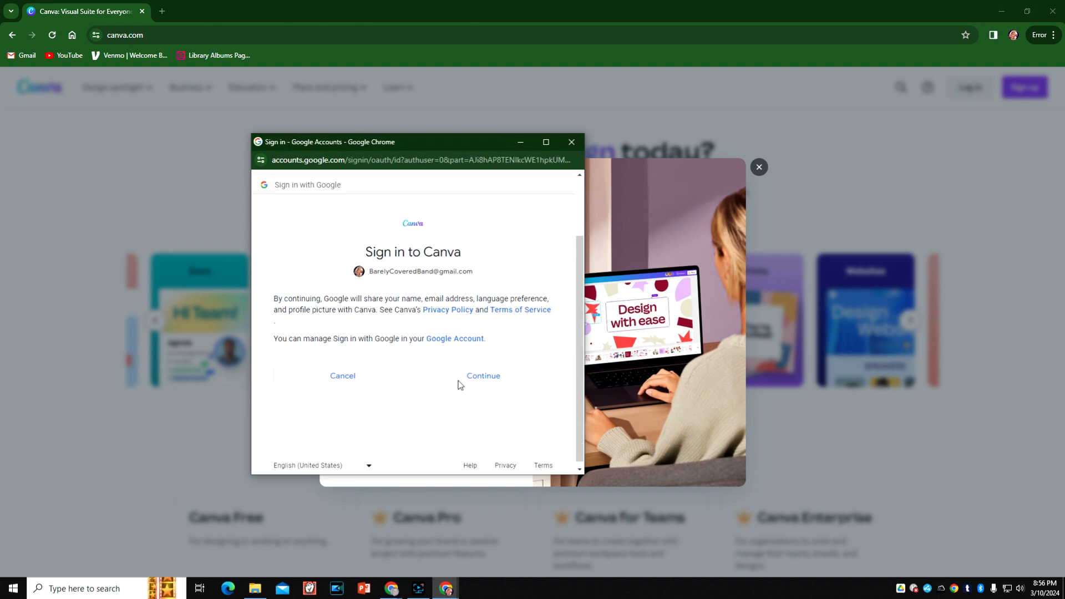
left_click(485, 374)
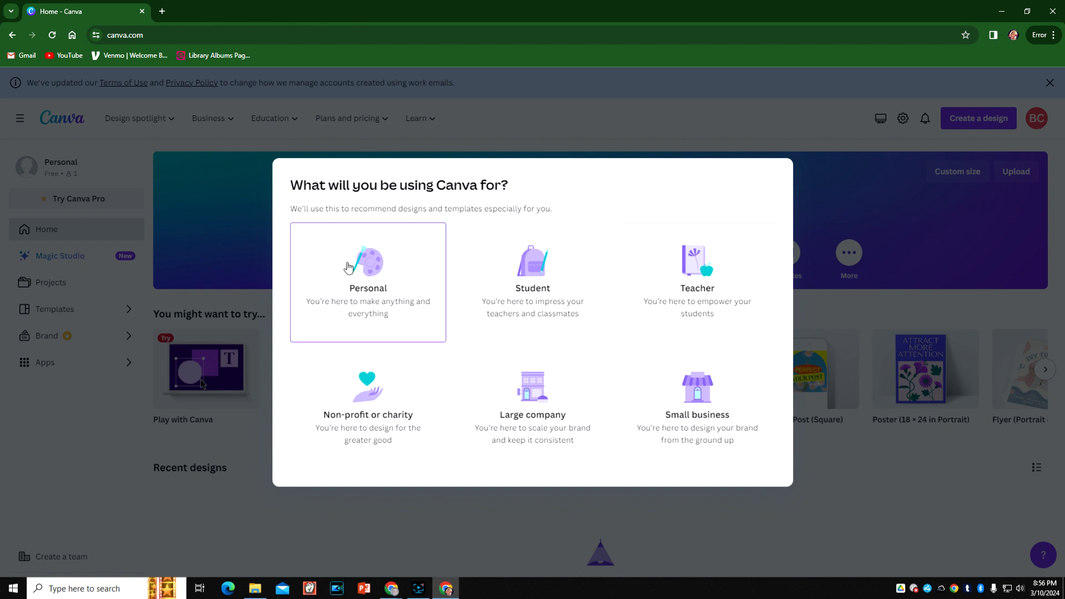
- Choose Personal as the intended use of Canva and put off the Canva Pro free trial
left_click(348, 267)
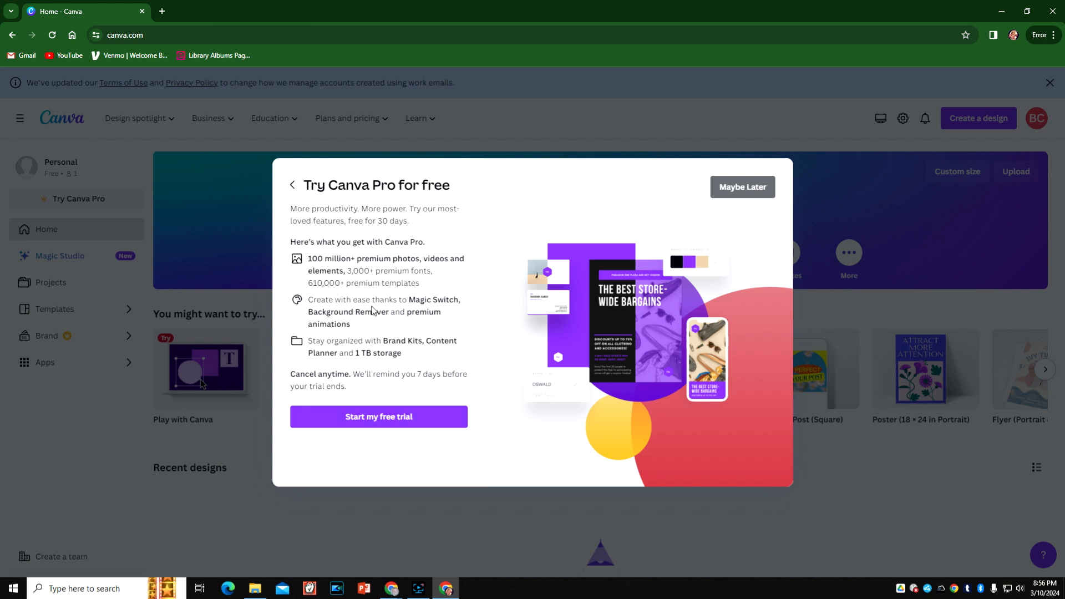
left_click(736, 198)
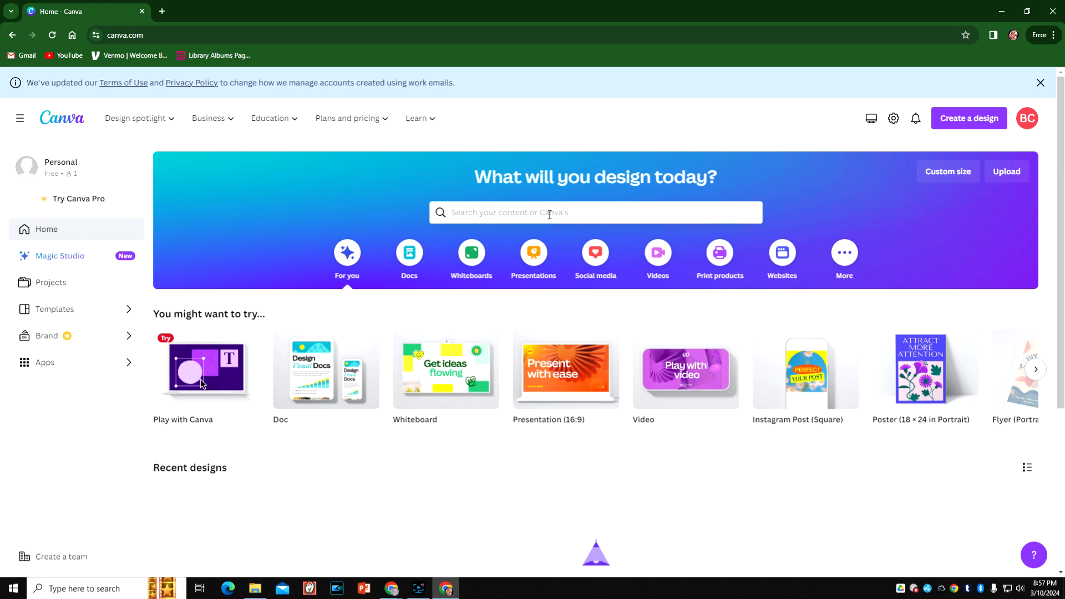
- Search for "youtube thumbnail" templates and create a blank YouTube Thumbnail design
left_click(516, 219)
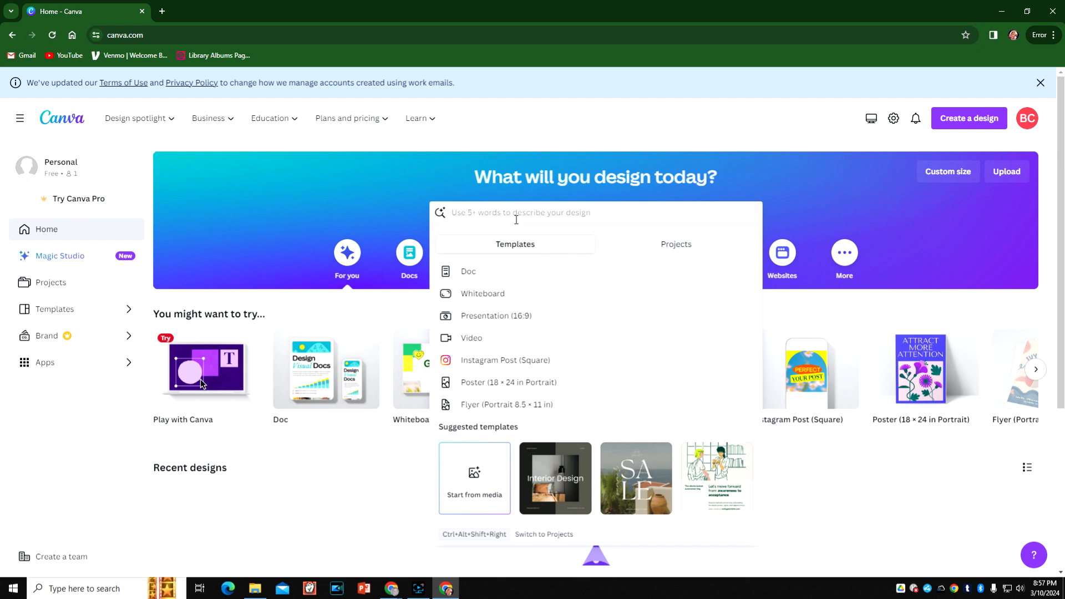
type("you")
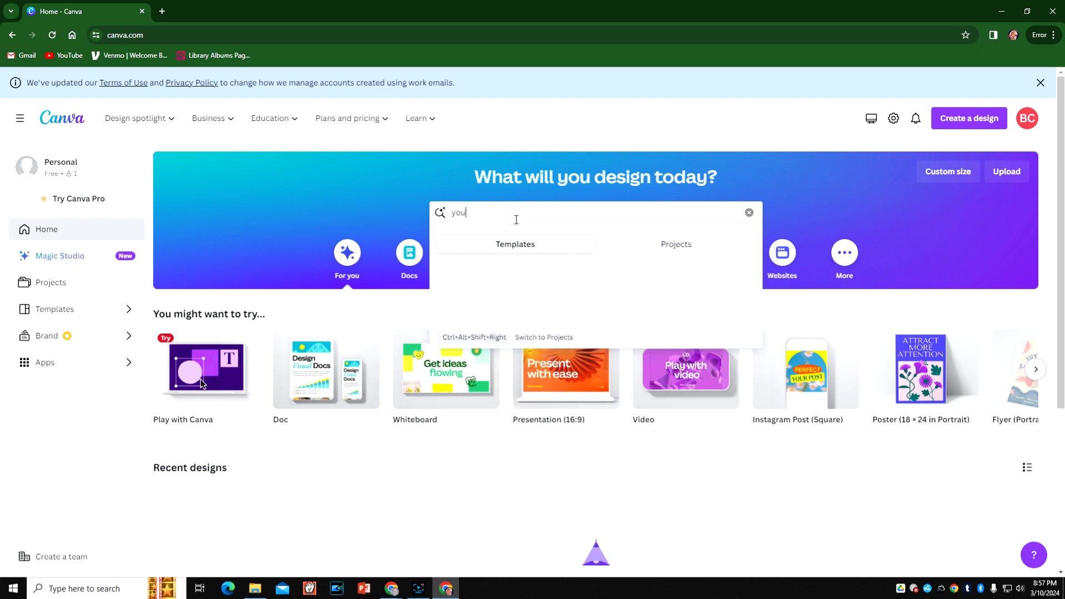
type("tube thumbnail")
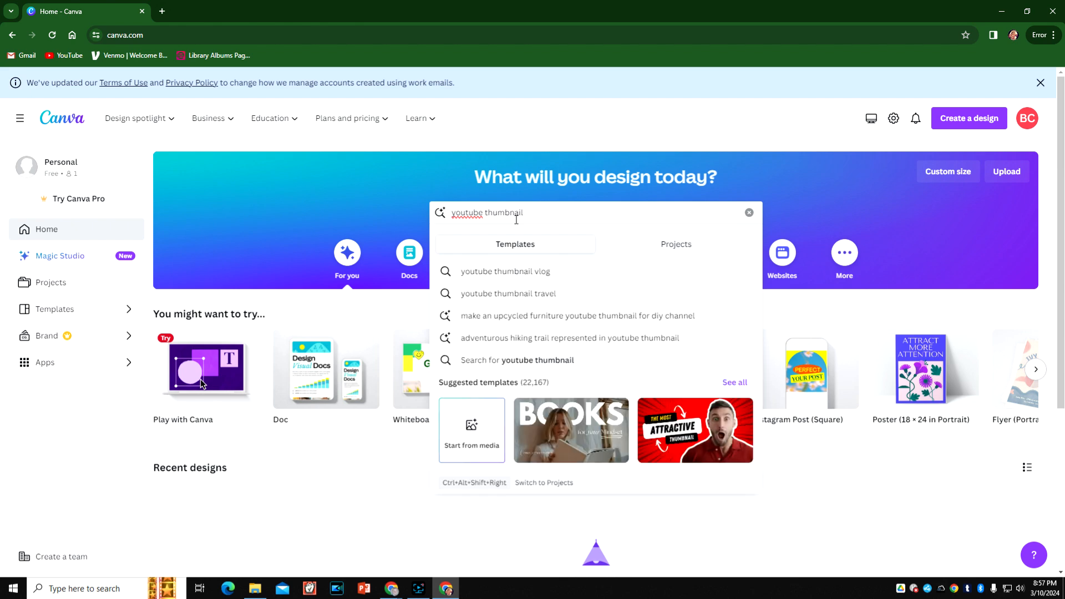
key("Return")
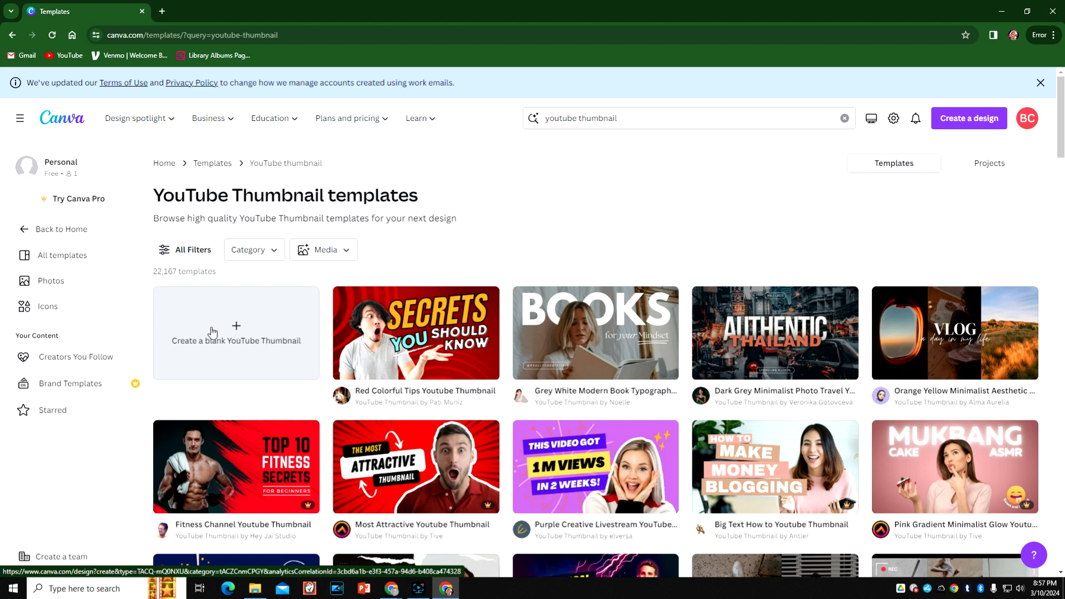
left_click(247, 341)
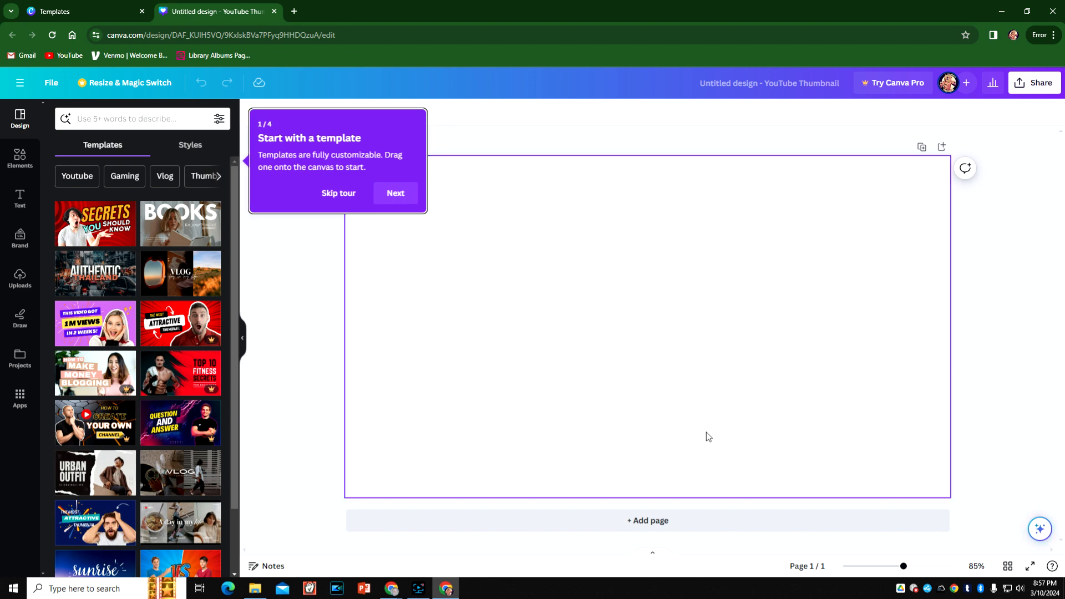
- Switch to the other Chrome window and bring up the OHS Student Spotlight video's YouTube watch page
mouse_move(392, 587)
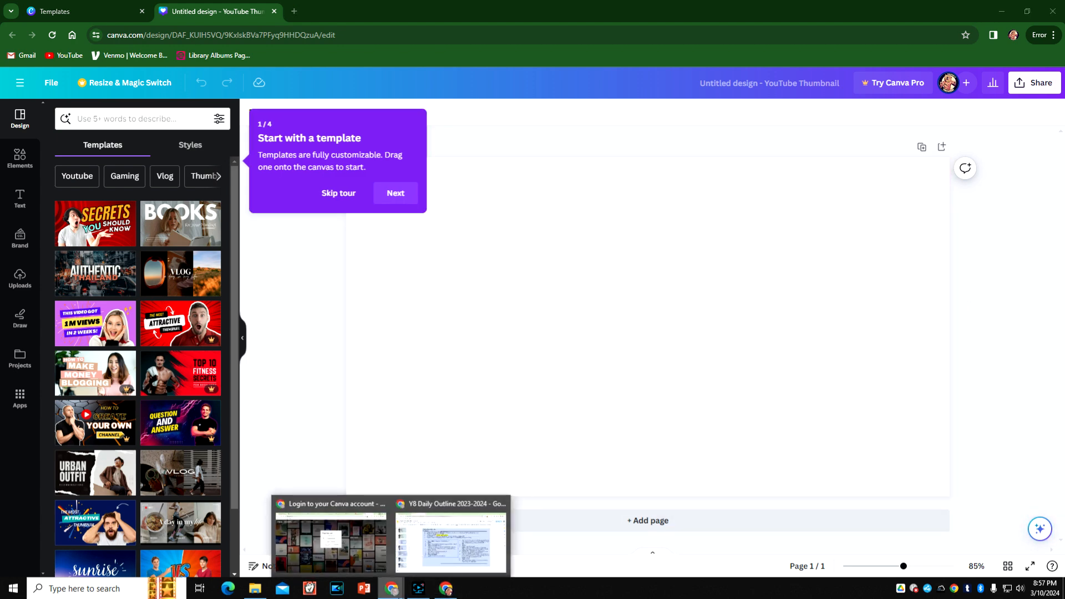
left_click(369, 551)
left_click(710, 11)
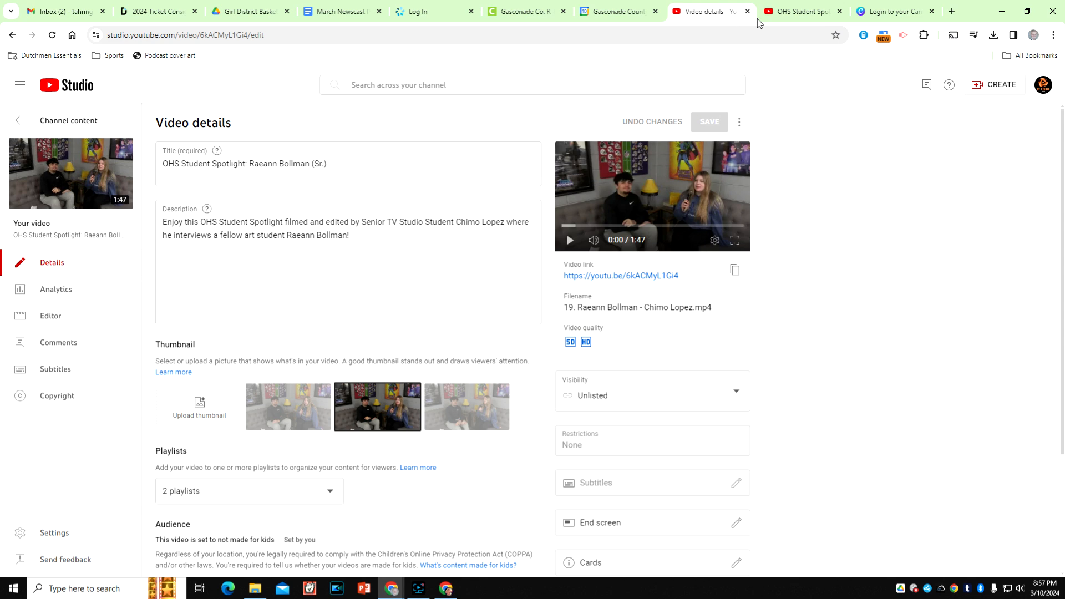
left_click(787, 11)
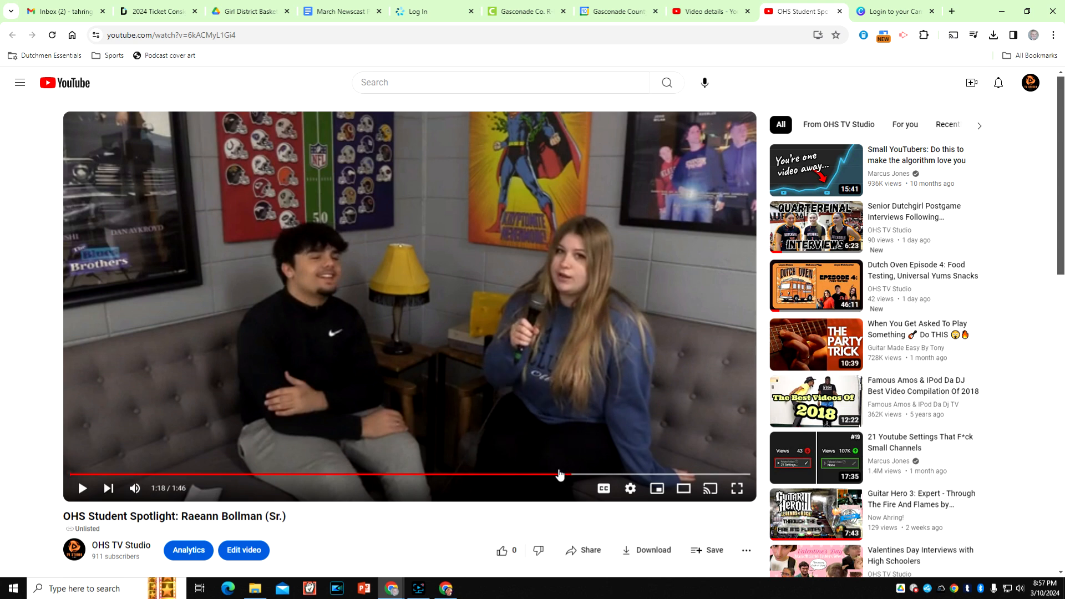
- Scrub the paused interview back to about 0:31, examining frames for a clear shot of both students' faces
left_click_drag(559, 475, 564, 480)
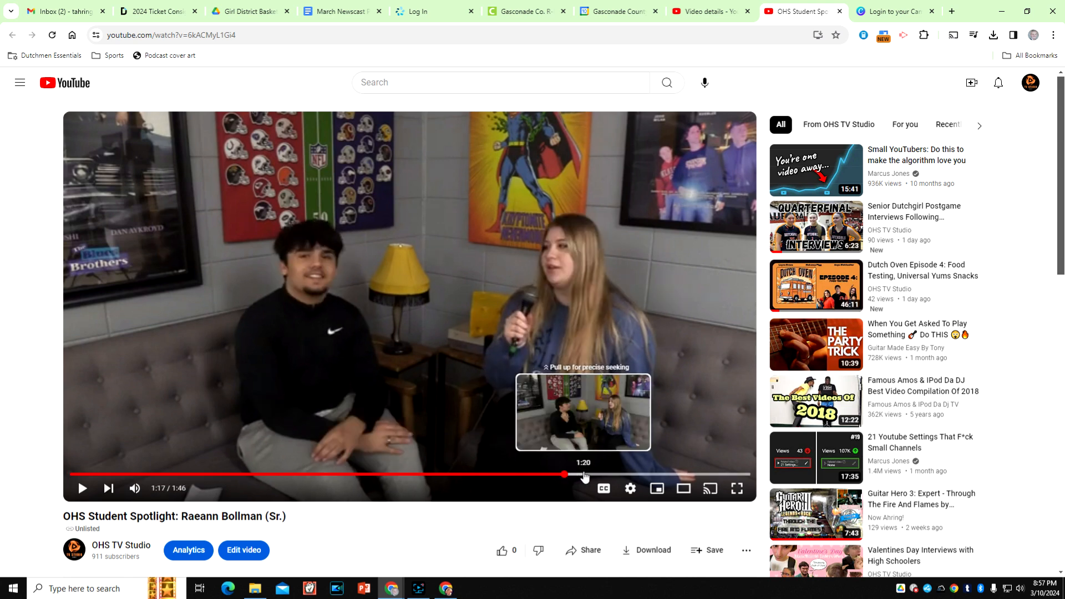
left_click(576, 476)
left_click(564, 477)
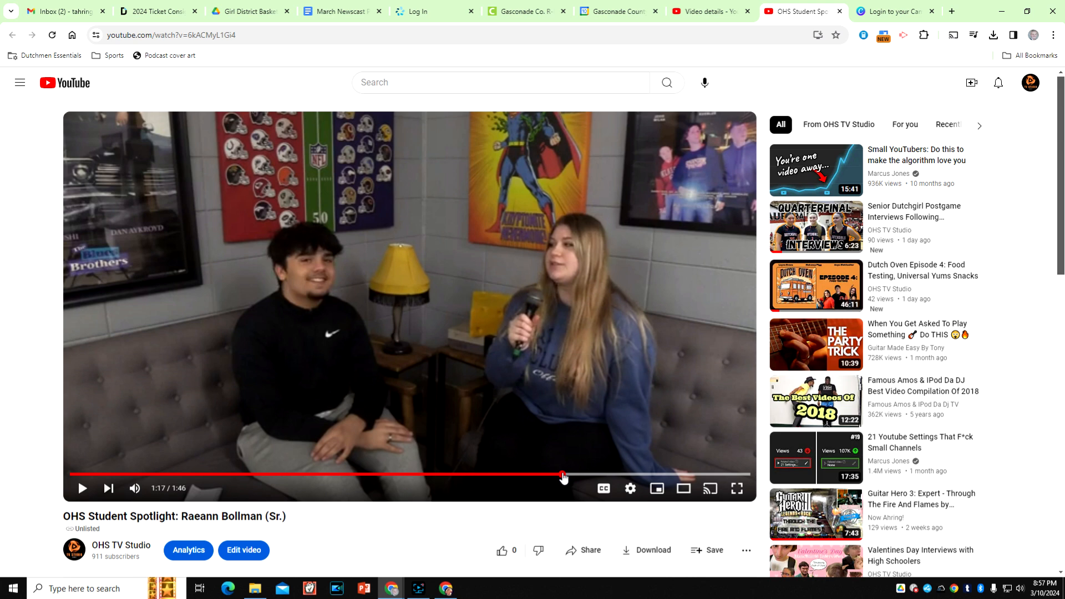
left_click(546, 477)
left_click(504, 481)
left_click(430, 477)
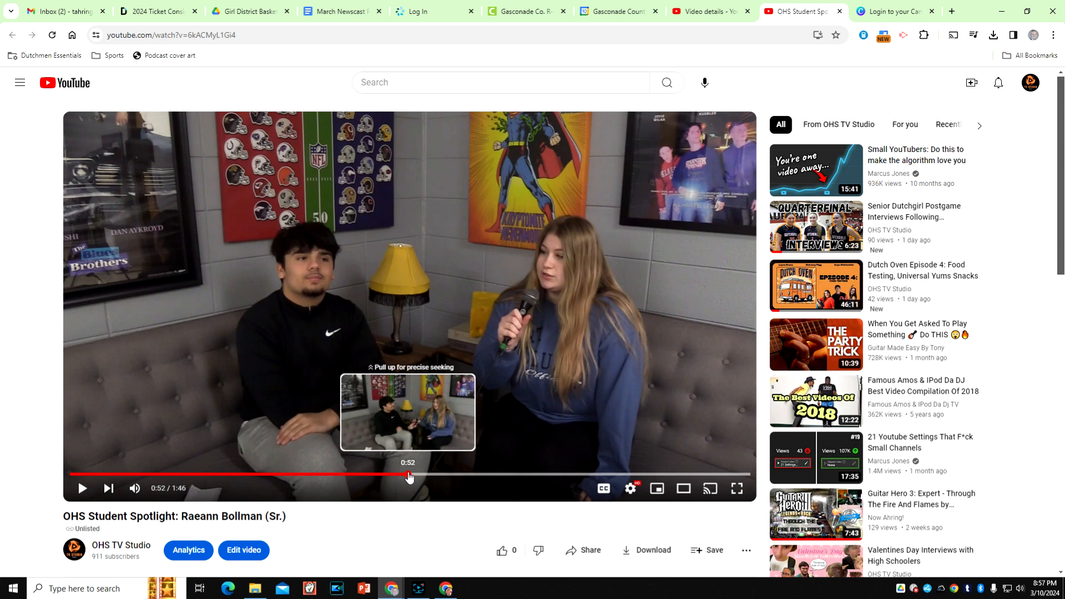
left_click(409, 476)
left_click(621, 487)
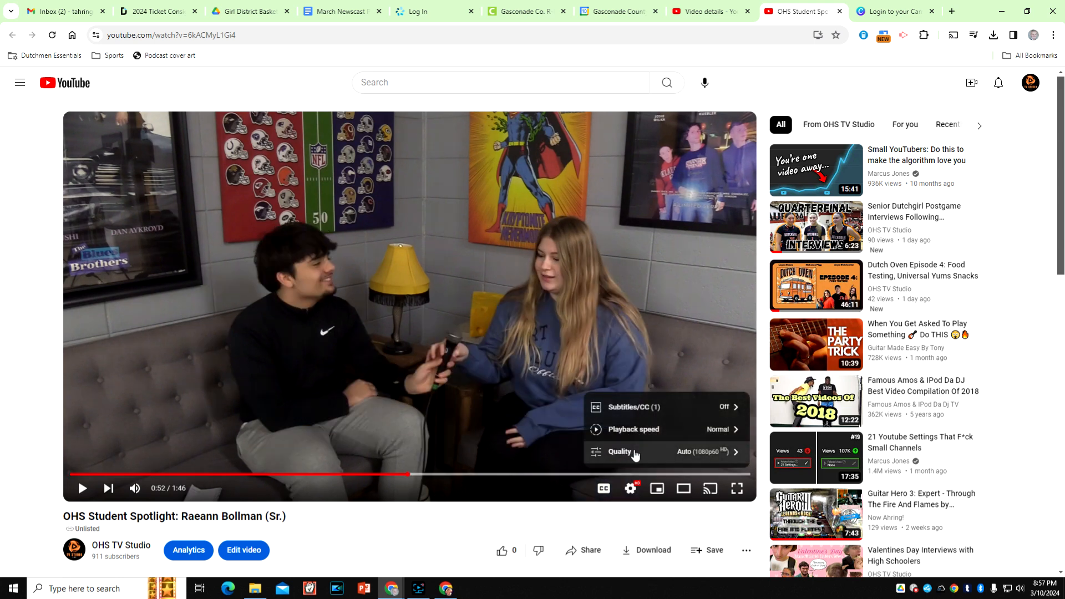
left_click_drag(369, 475, 278, 478)
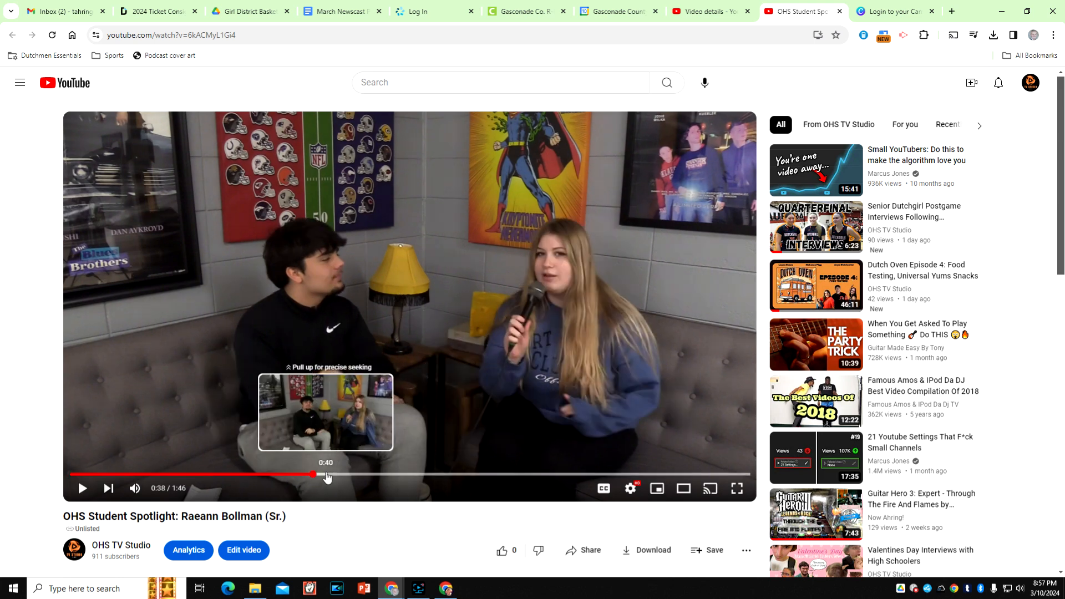
left_click_drag(296, 477, 269, 478)
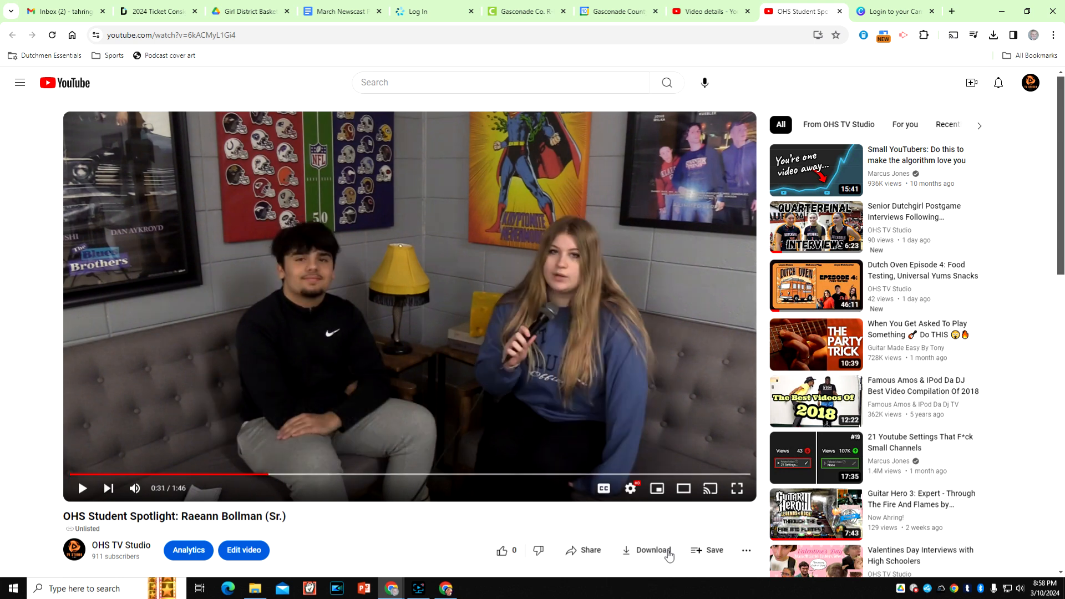
- Set the video's playback quality to 1080p60
left_click(630, 489)
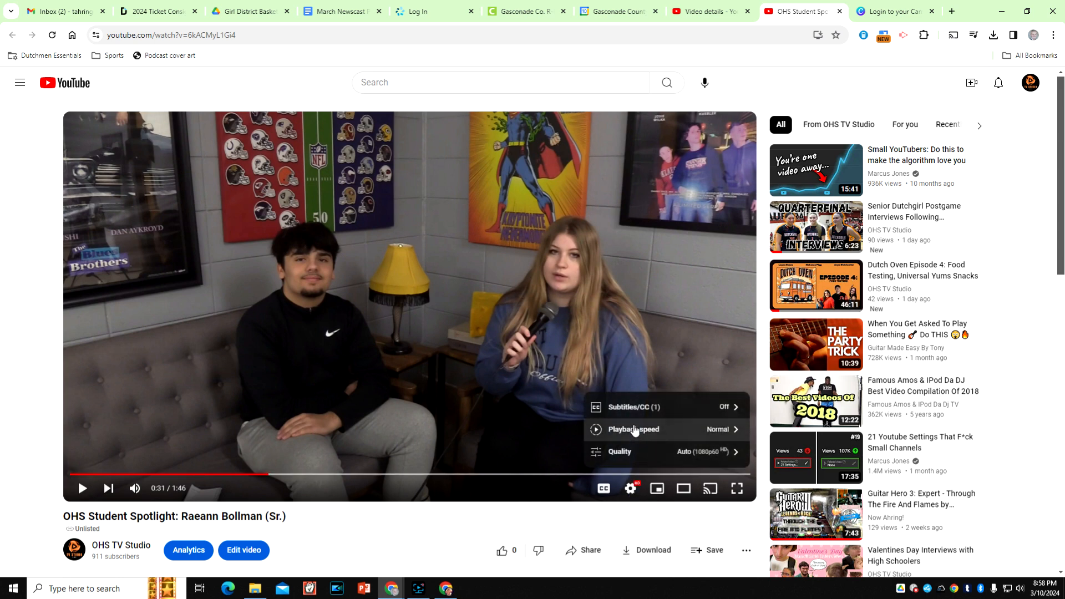
left_click(633, 451)
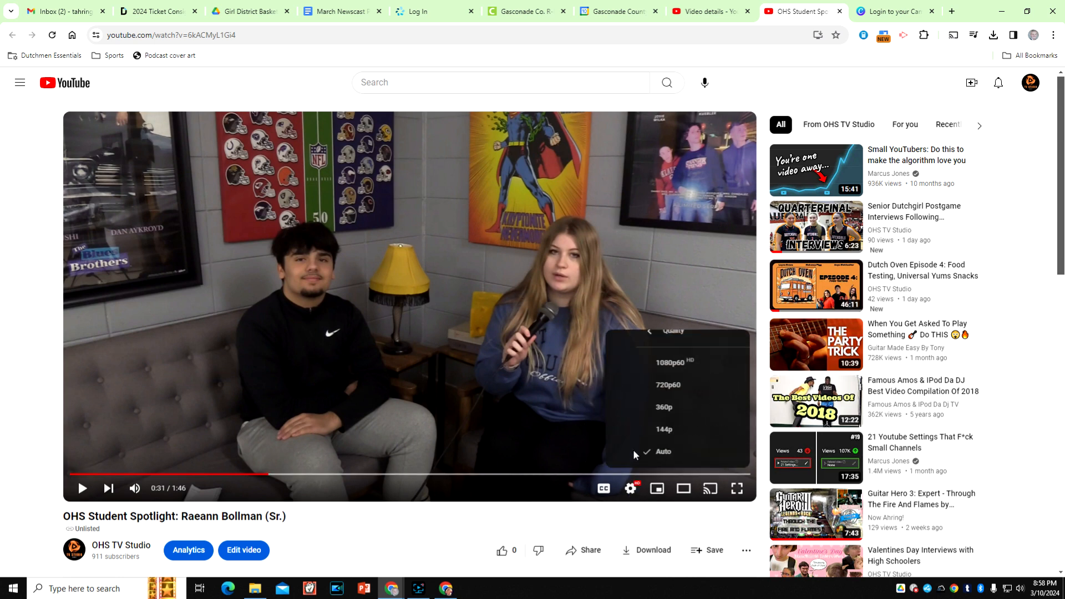
left_click(653, 364)
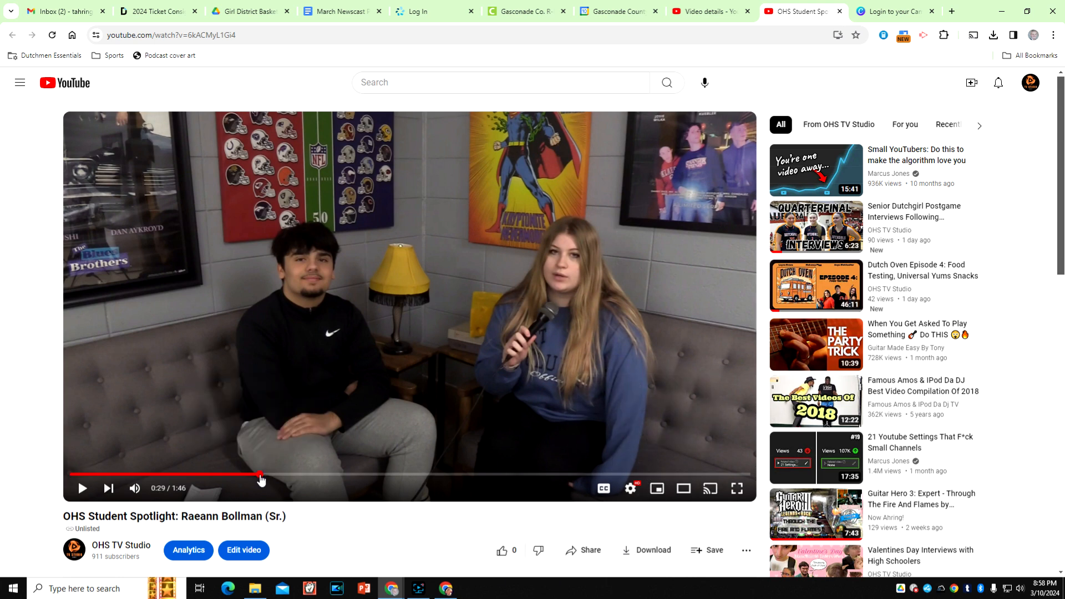
- Compare earlier frames of the interview and park the paused video at 0:26 with both students in view
left_click(242, 475)
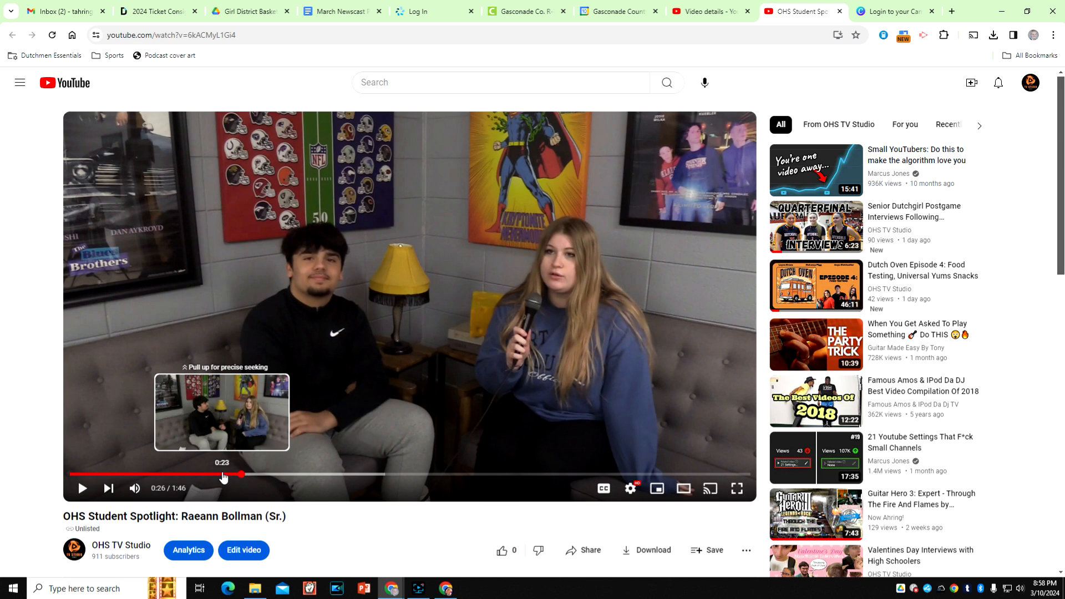
left_click(223, 475)
left_click_drag(223, 477, 160, 478)
left_click(213, 478)
left_click(140, 477)
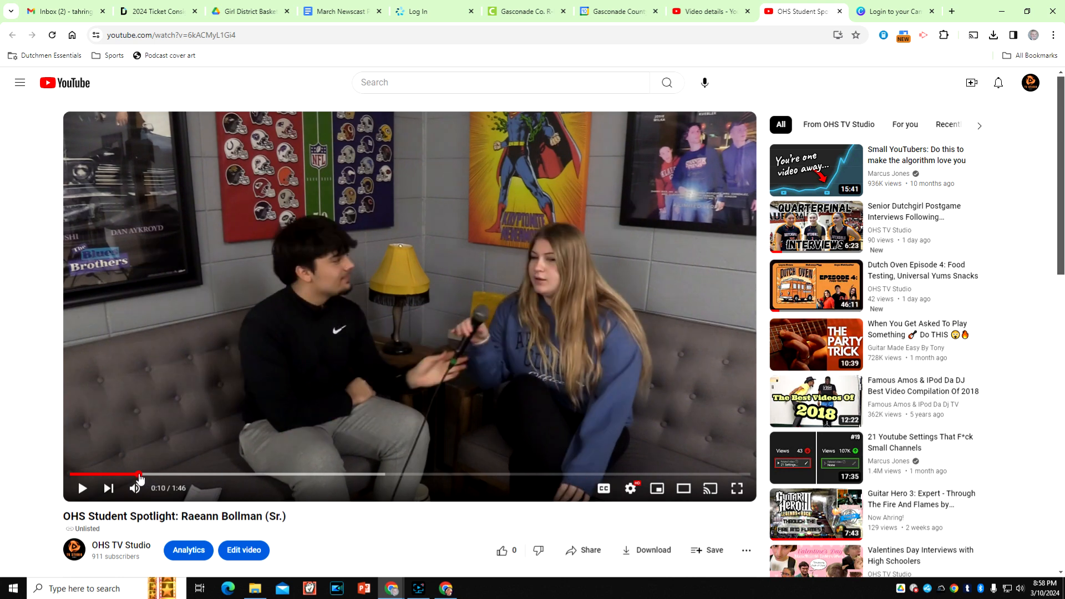
left_click(121, 477)
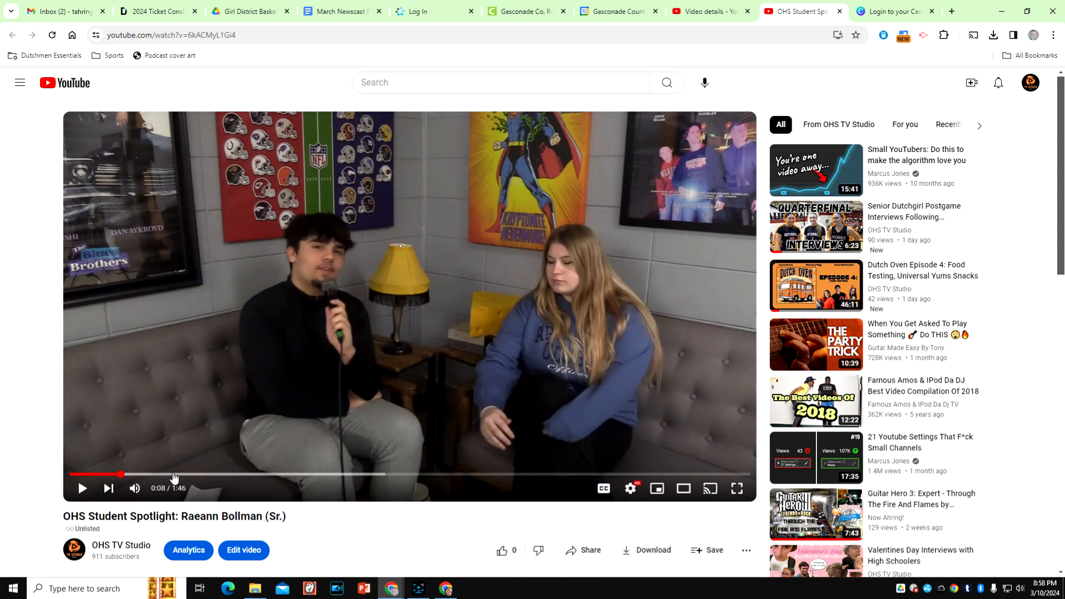
left_click_drag(185, 479, 248, 480)
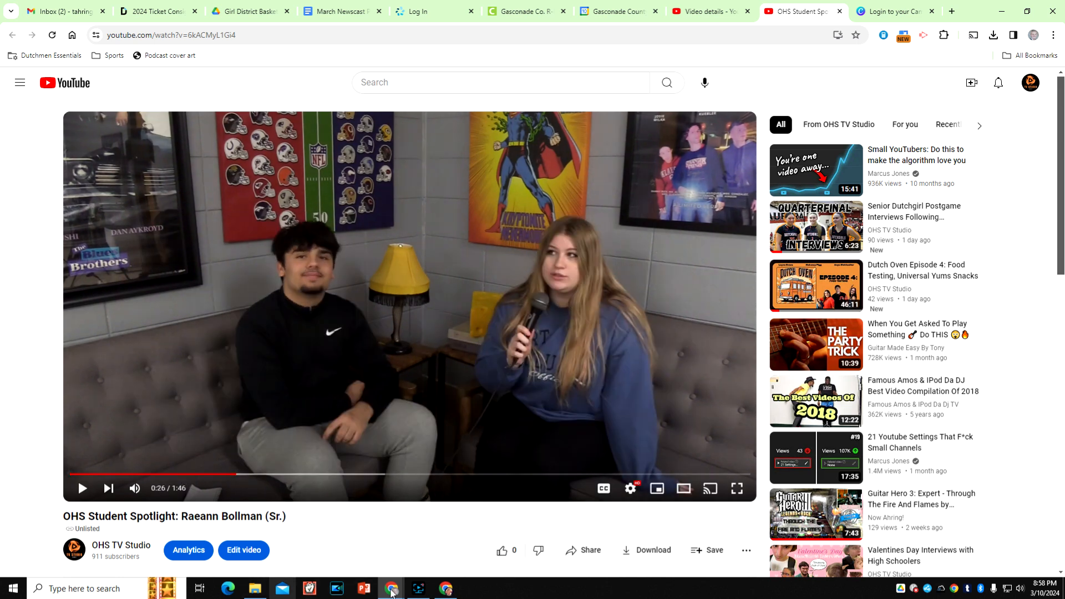
- Open Snipping Tool and capture a rectangular snip of the video frame around the two seated students, excluding the player controls
left_click(124, 589)
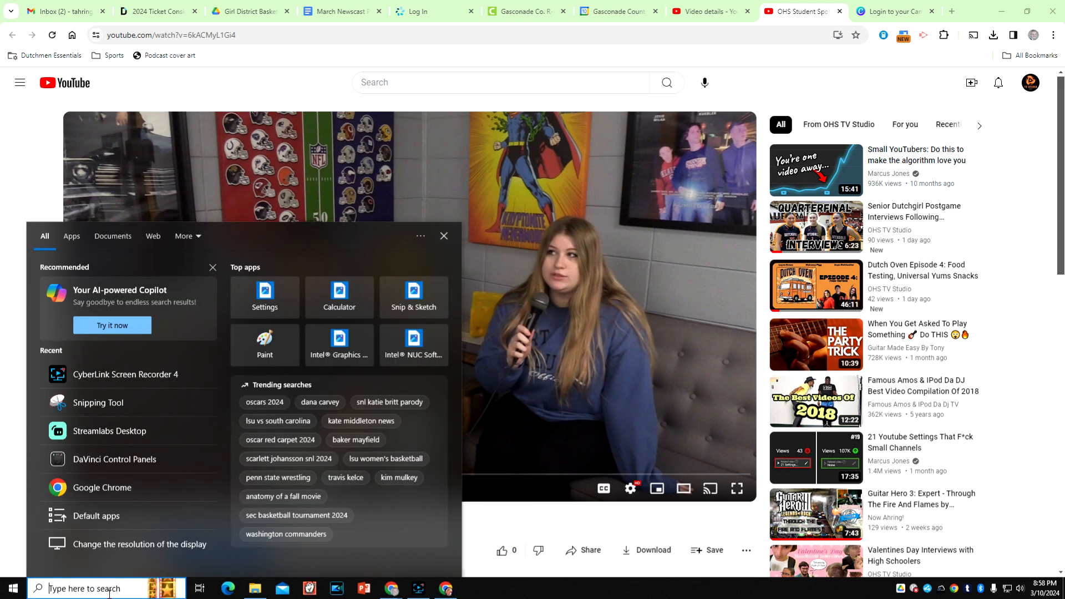
type("snip")
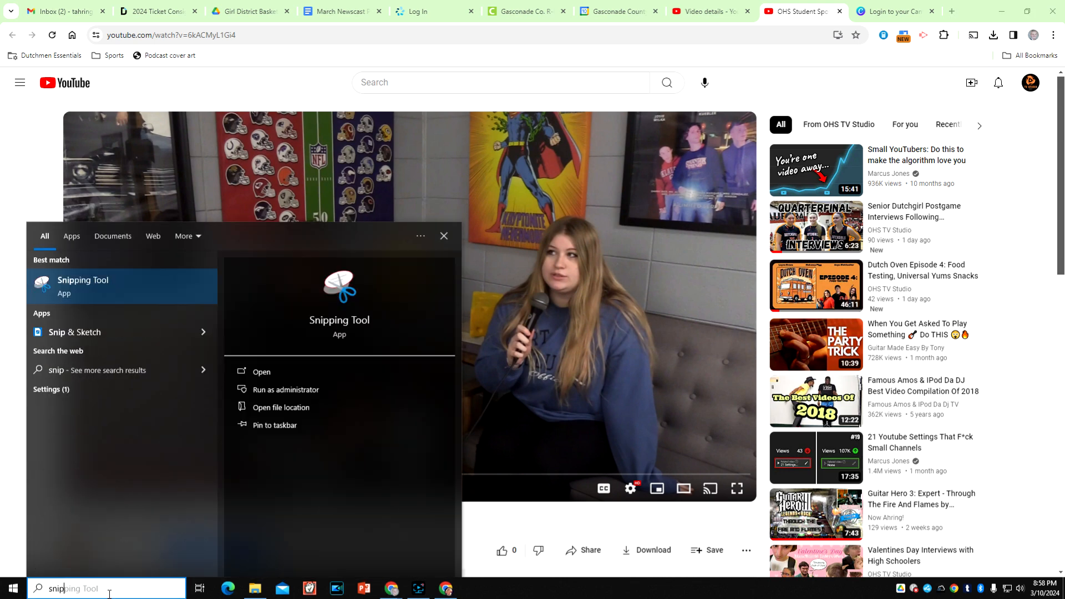
left_click(106, 282)
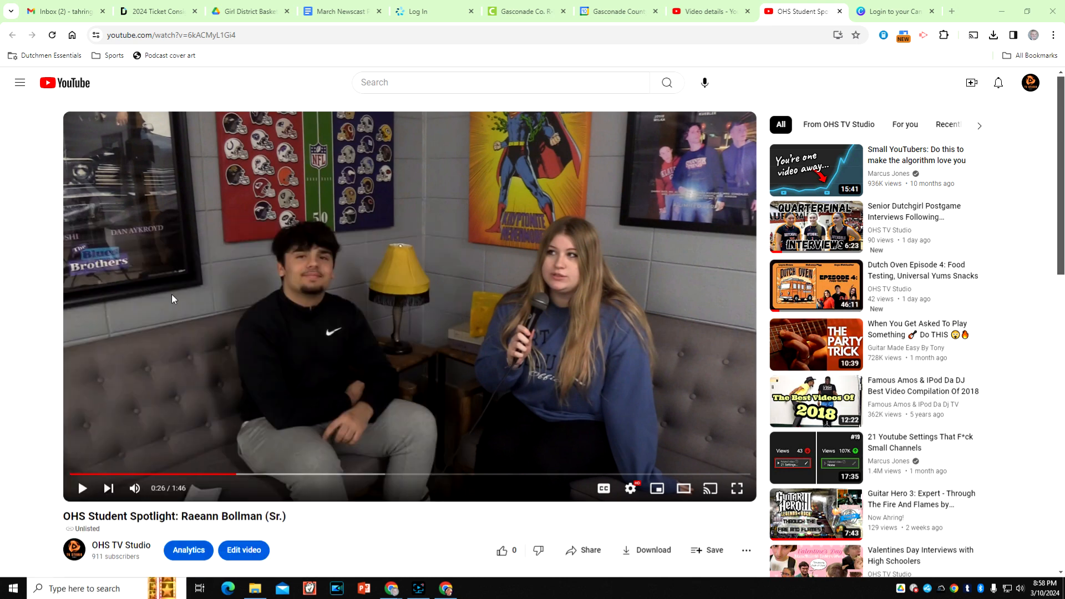
left_click(743, 172)
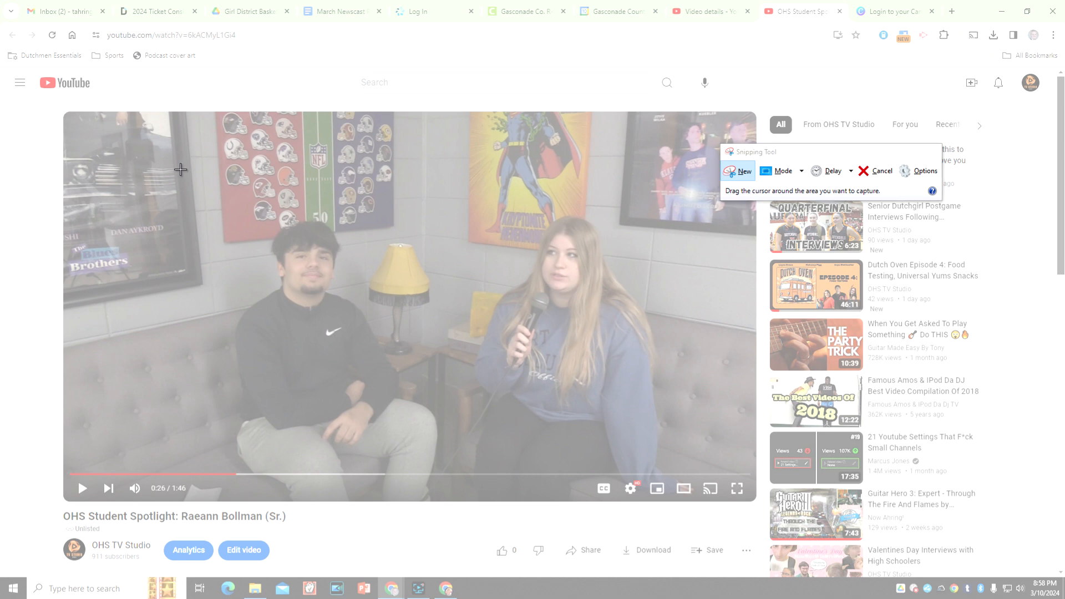
left_click_drag(180, 169, 680, 470)
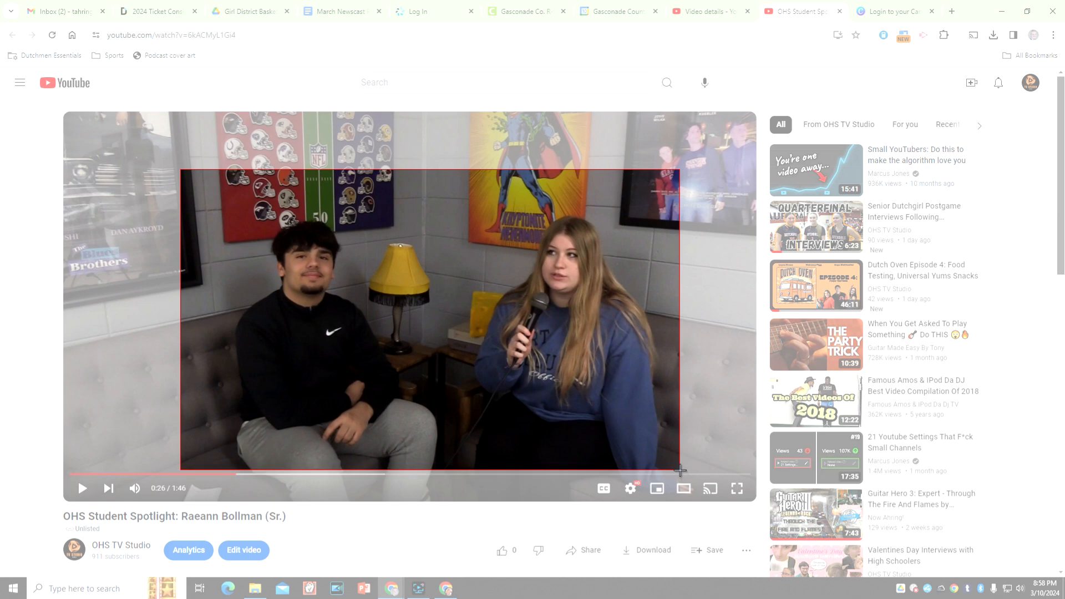
left_click_drag(680, 470, 680, 470)
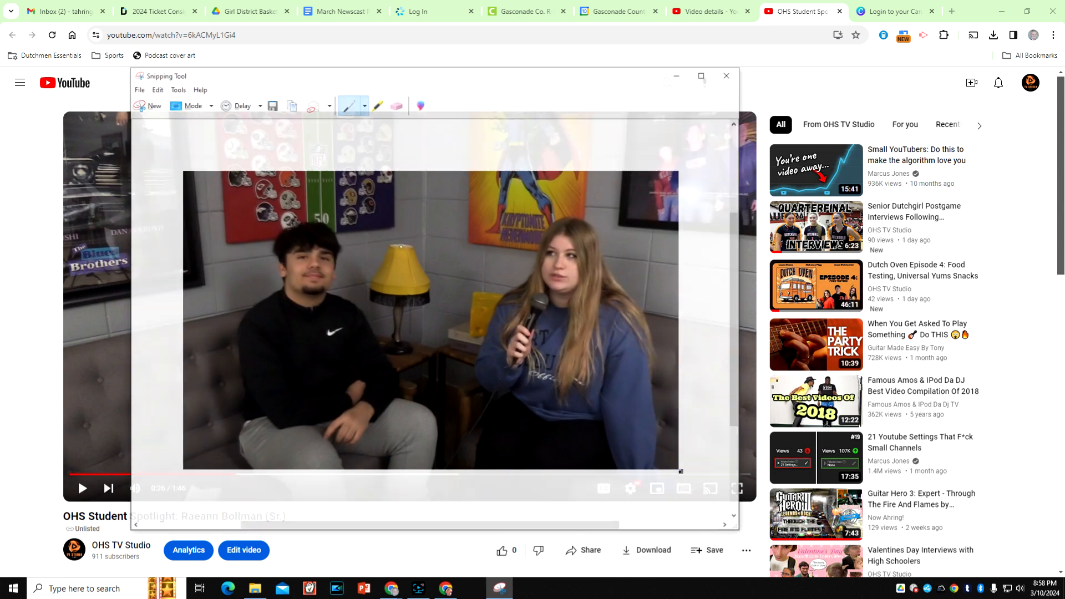
- Save the snip to the Desktop as a PNG named thumb, replacing the existing file, and close Snipping Tool
right_click(422, 297)
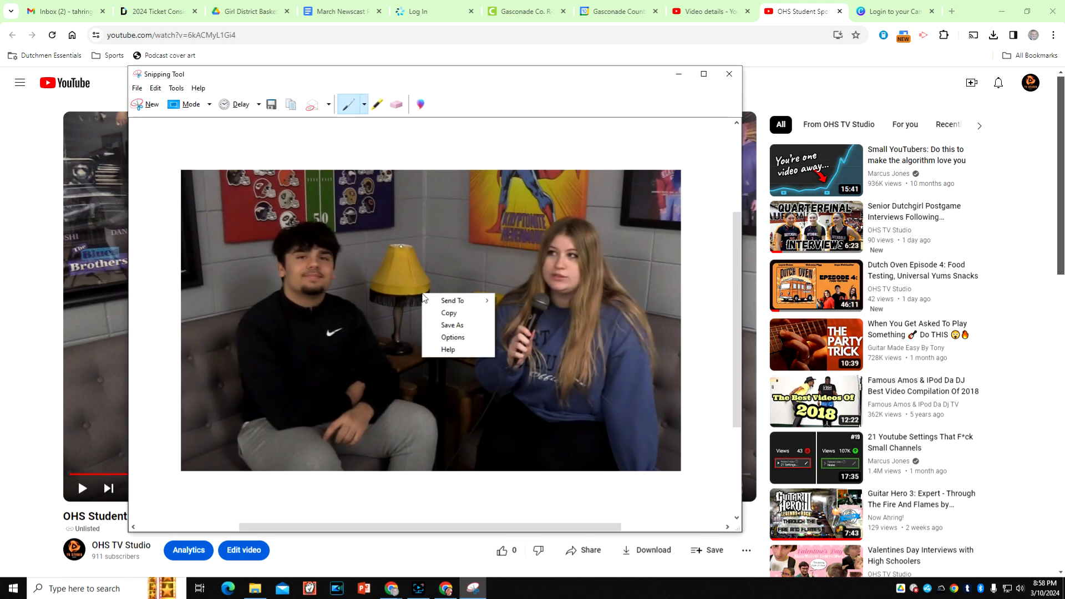
right_click(338, 248)
right_click(483, 287)
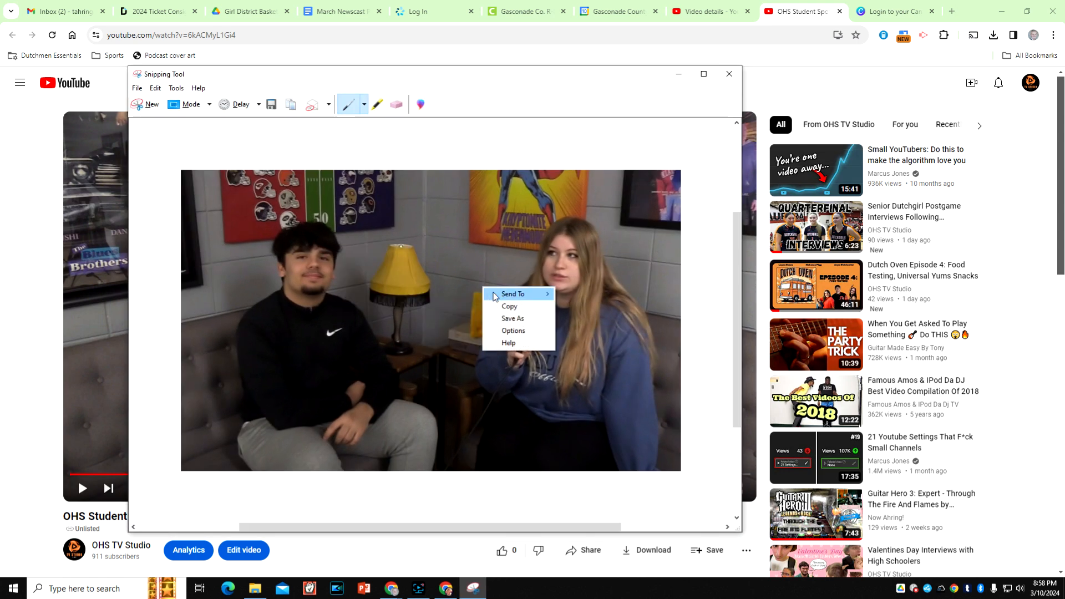
left_click(526, 318)
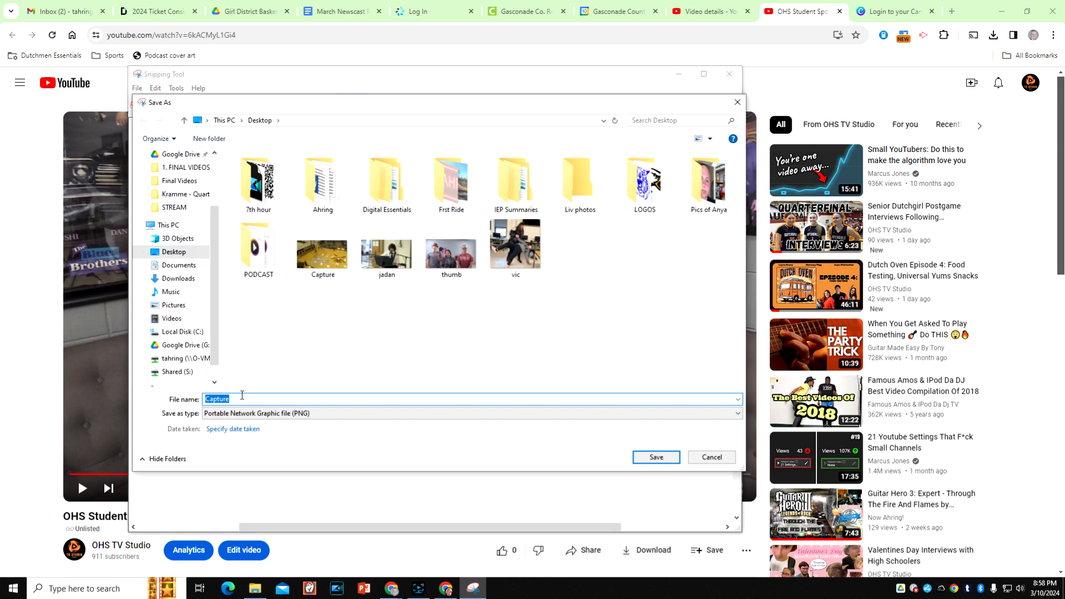
type("thumb")
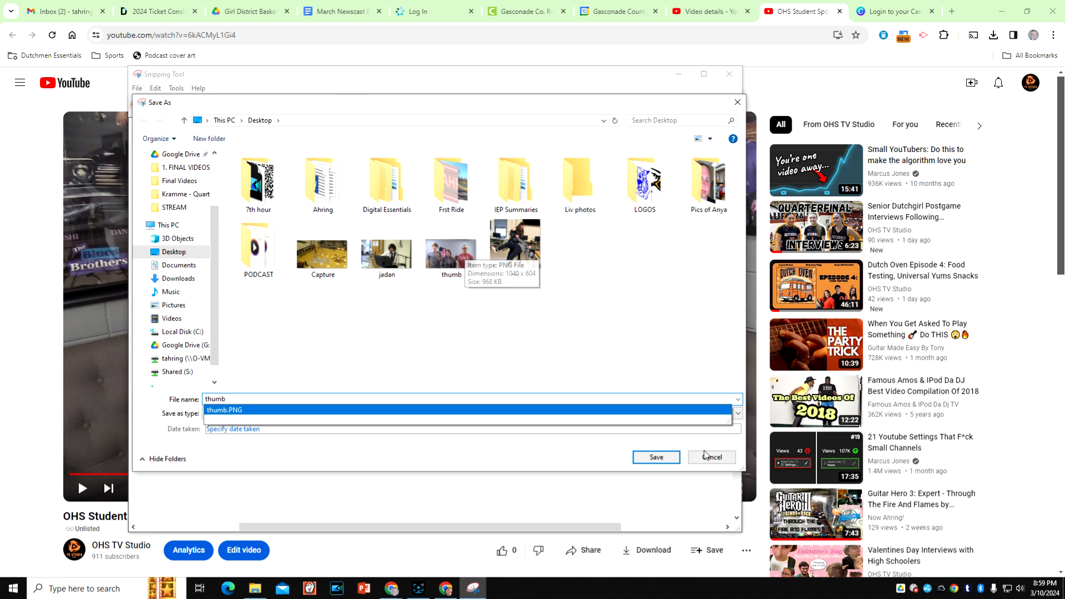
left_click(656, 458)
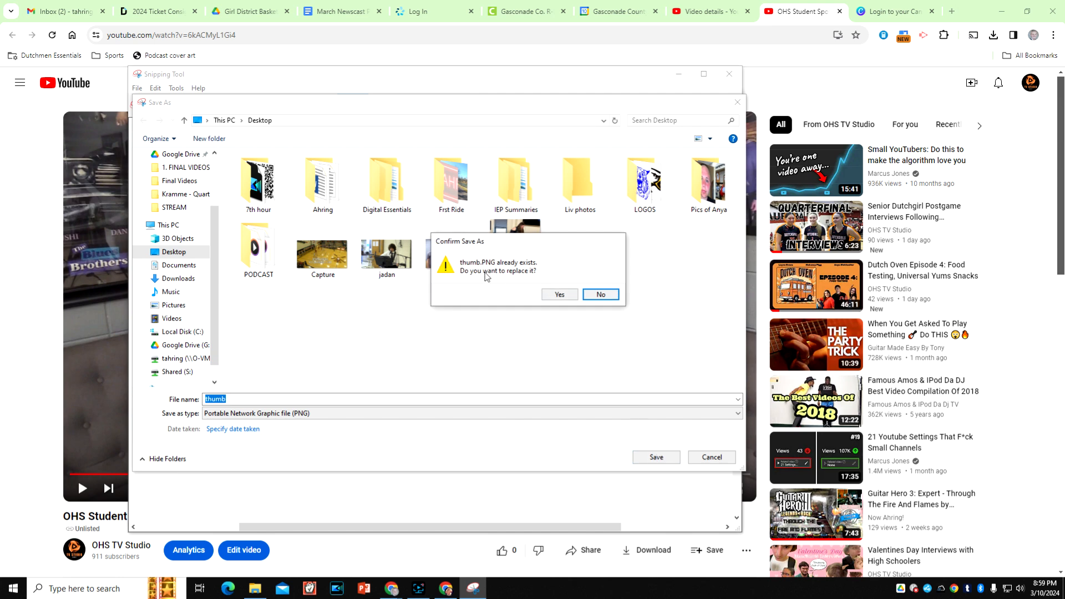
left_click(560, 295)
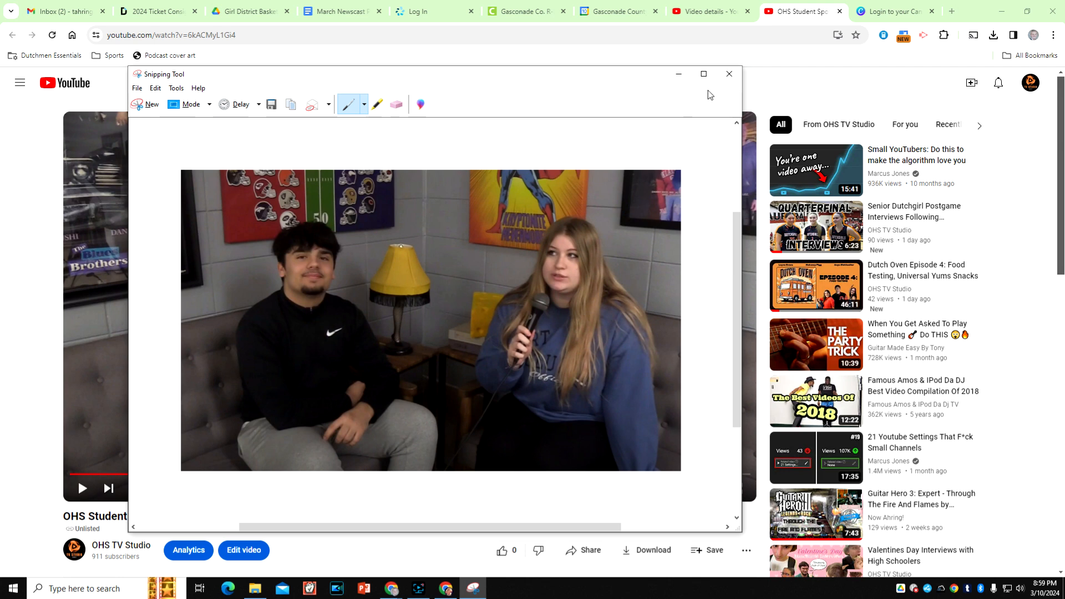
left_click(729, 73)
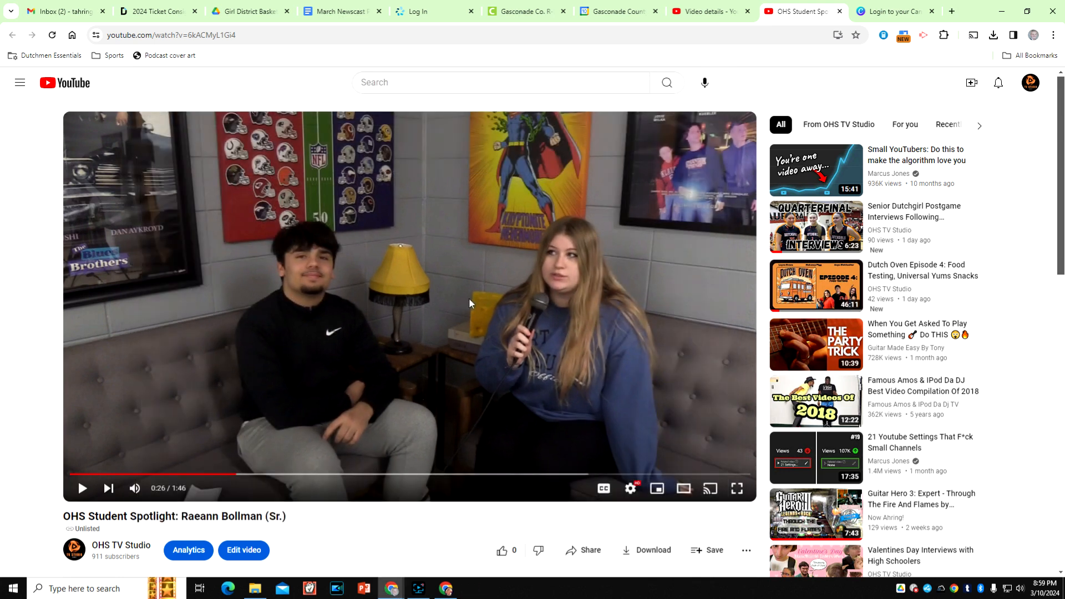
- Switch to the blank Canva YouTube thumbnail, skip the tour, and upload the thumb image from the Desktop
left_click(446, 588)
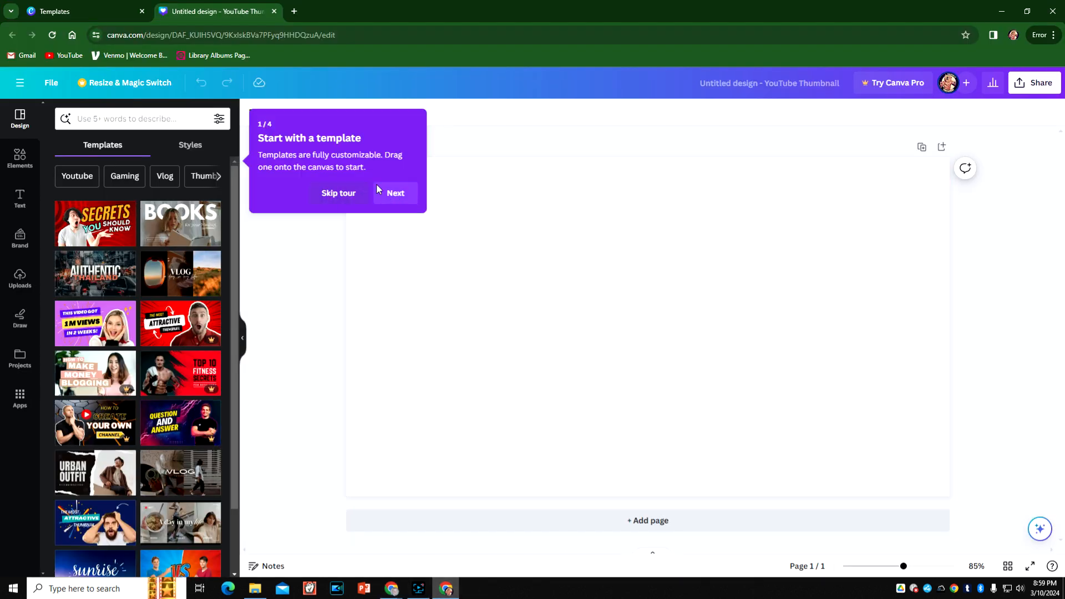
left_click(341, 194)
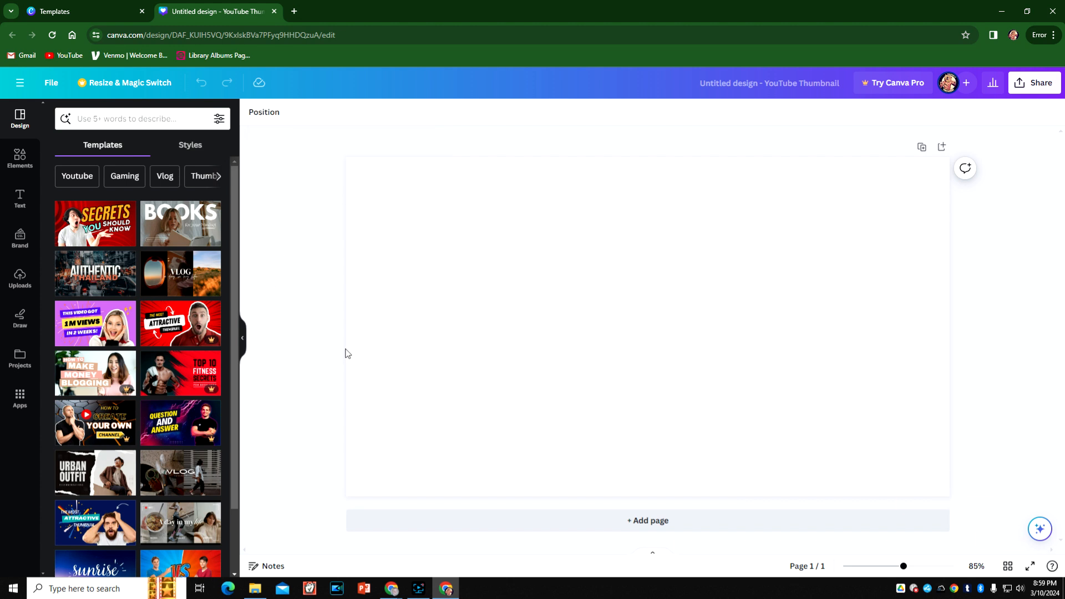
left_click(19, 280)
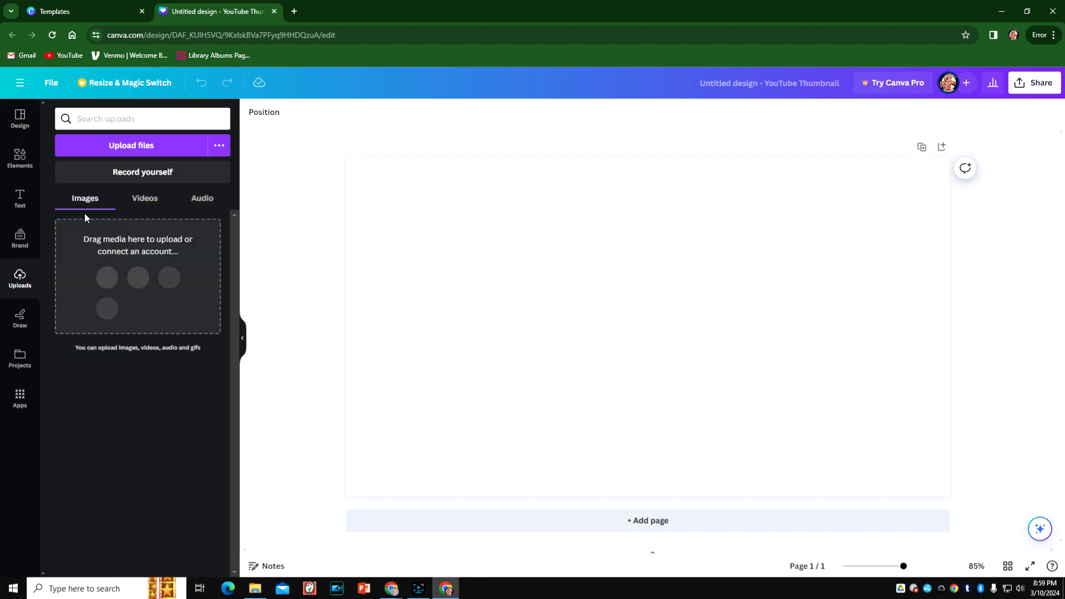
left_click(147, 151)
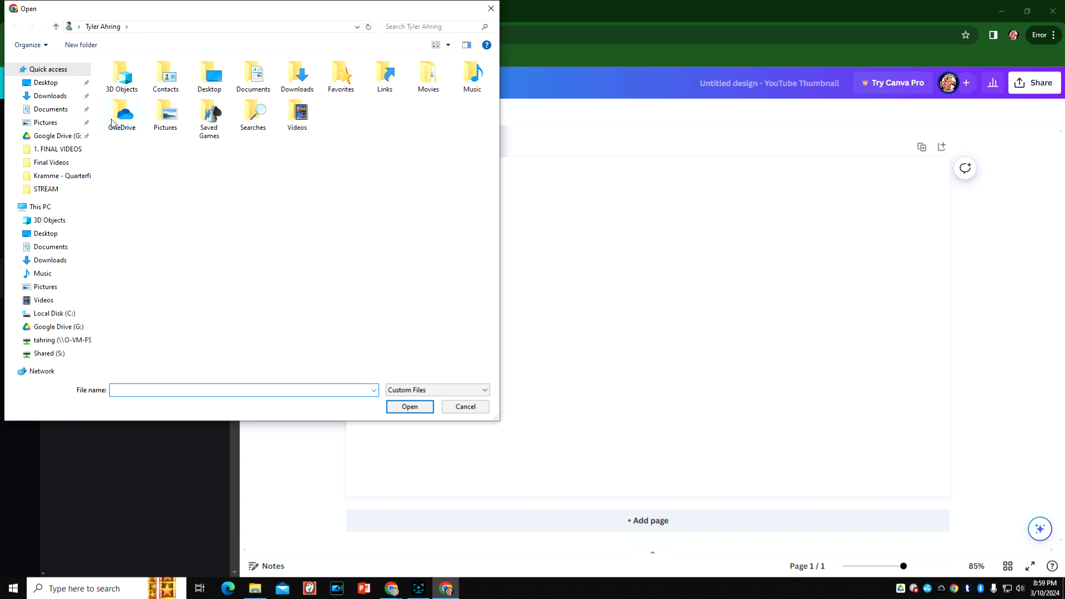
left_click(51, 85)
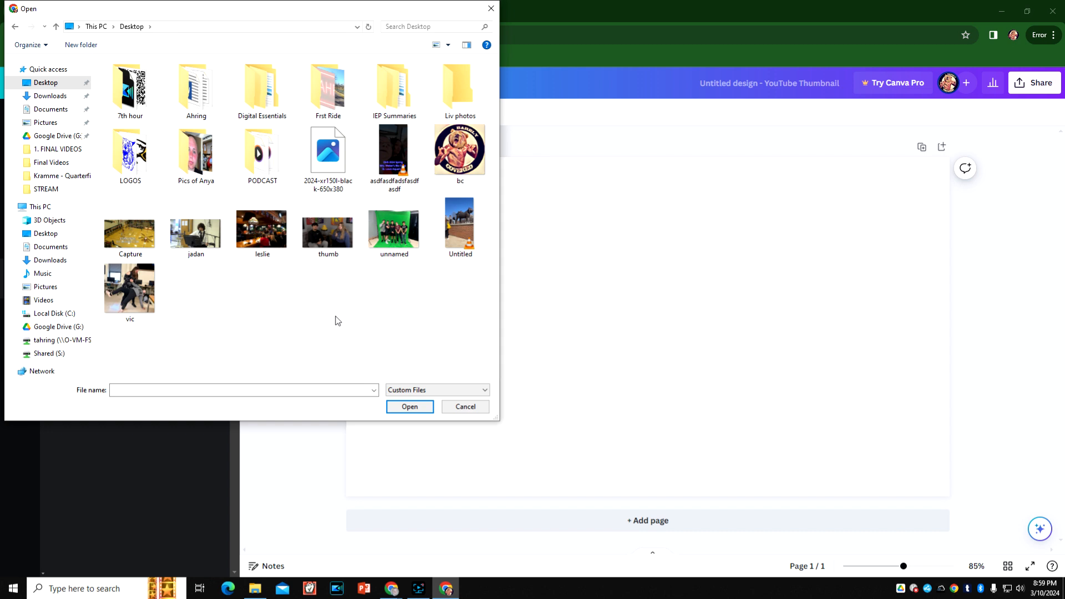
double_click(329, 228)
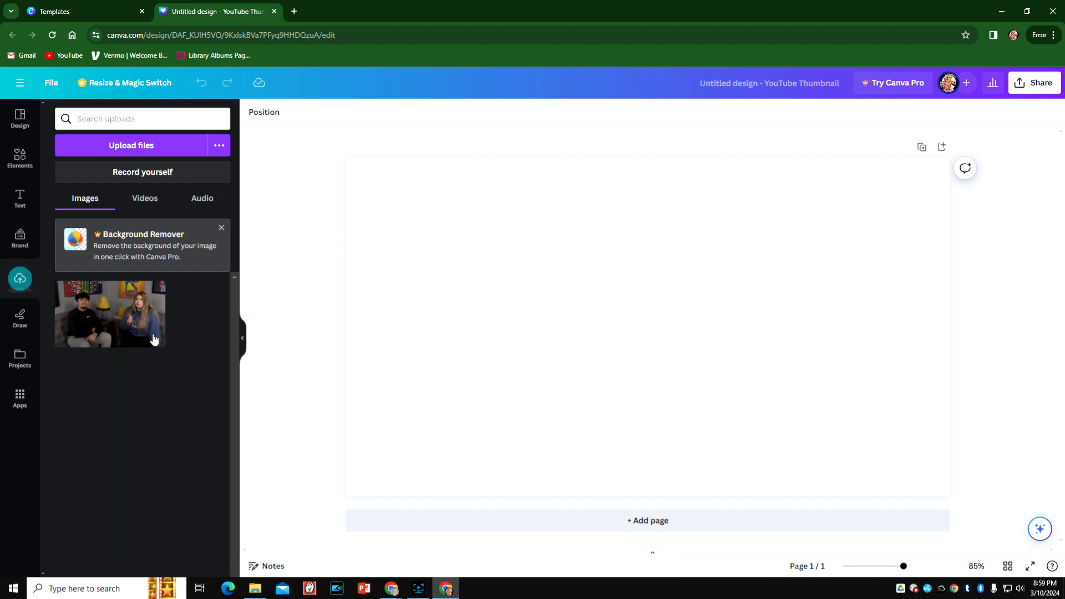
- Place the uploaded still on the page and enlarge it from opposite corners to cover the whole canvas
left_click(99, 319)
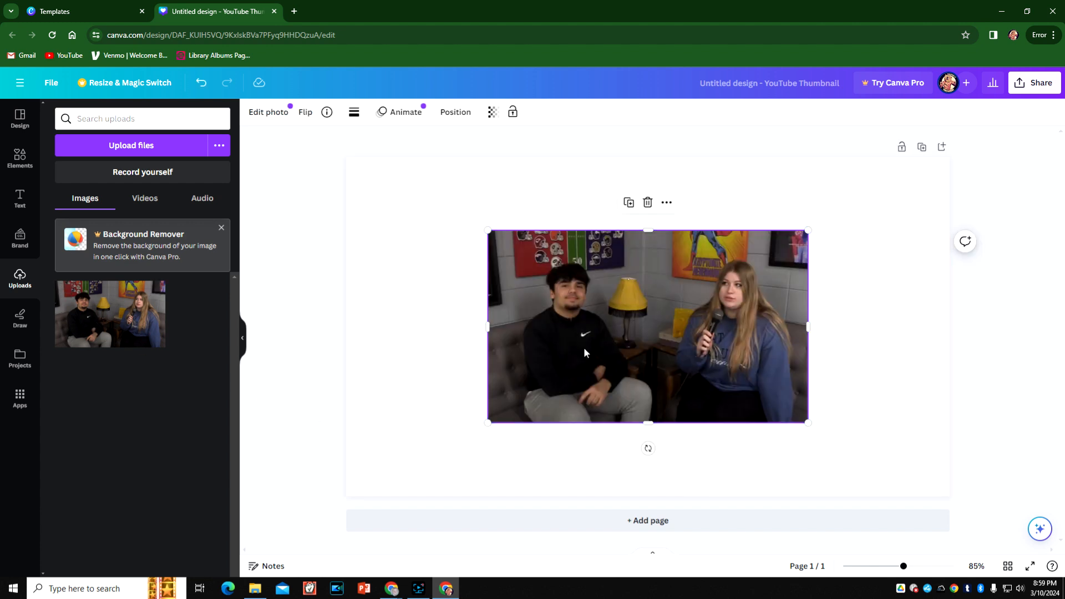
left_click_drag(489, 234, 321, 166)
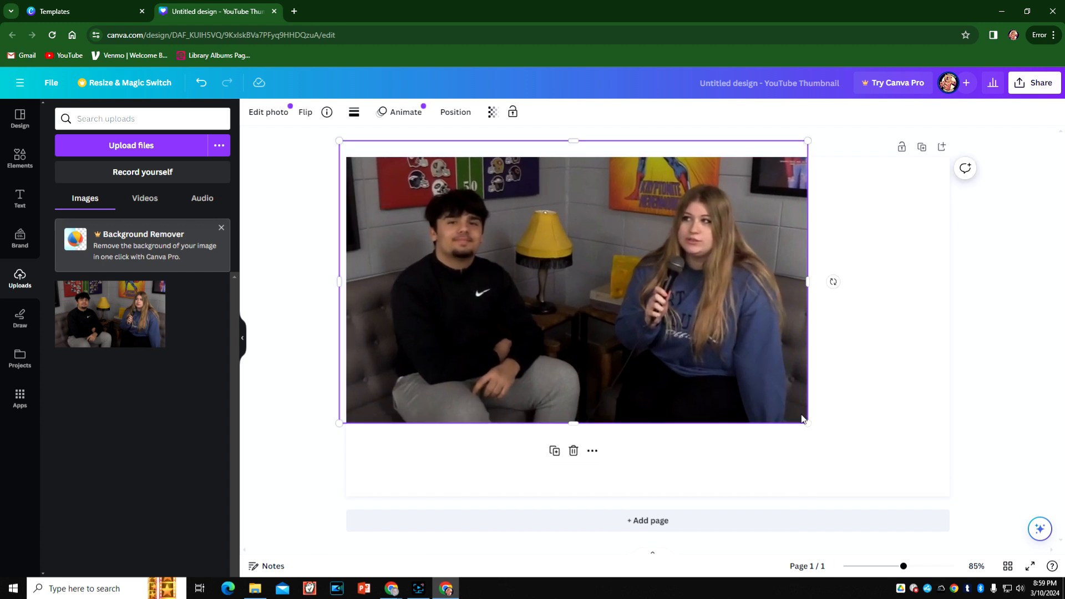
left_click_drag(805, 421, 950, 507)
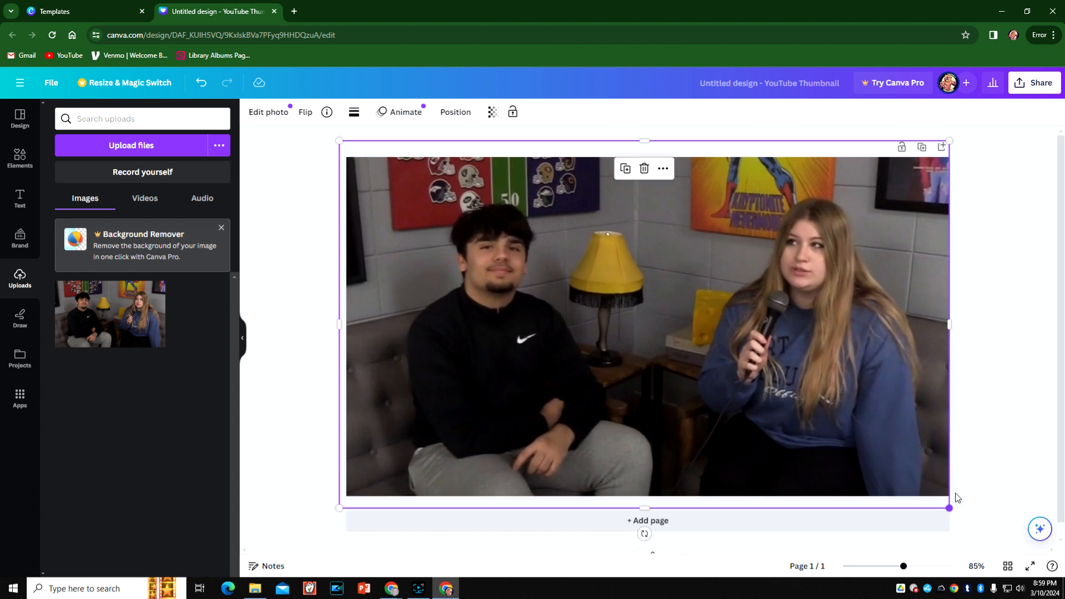
left_click(1002, 357)
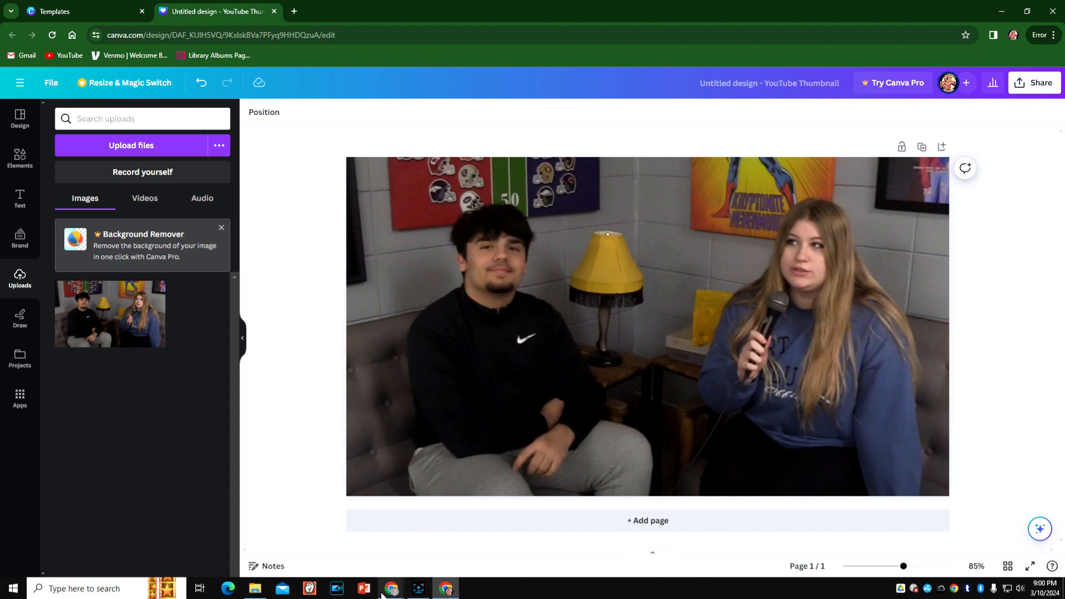
- Check the featured student's name in the YouTube video title and return to the Canva design
mouse_move(388, 591)
left_click(327, 532)
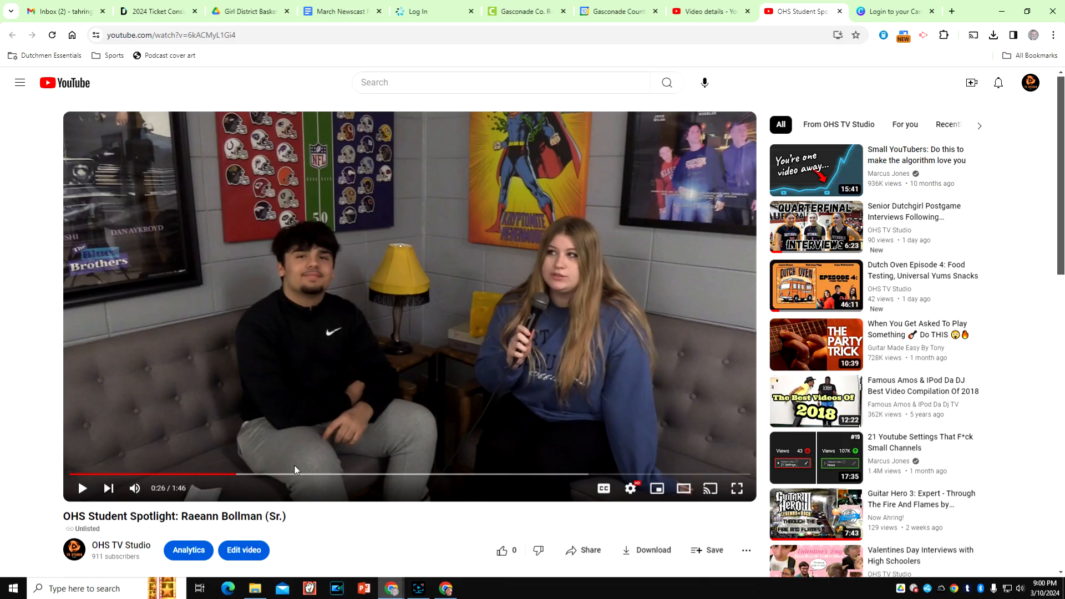
left_click_drag(182, 517, 261, 517)
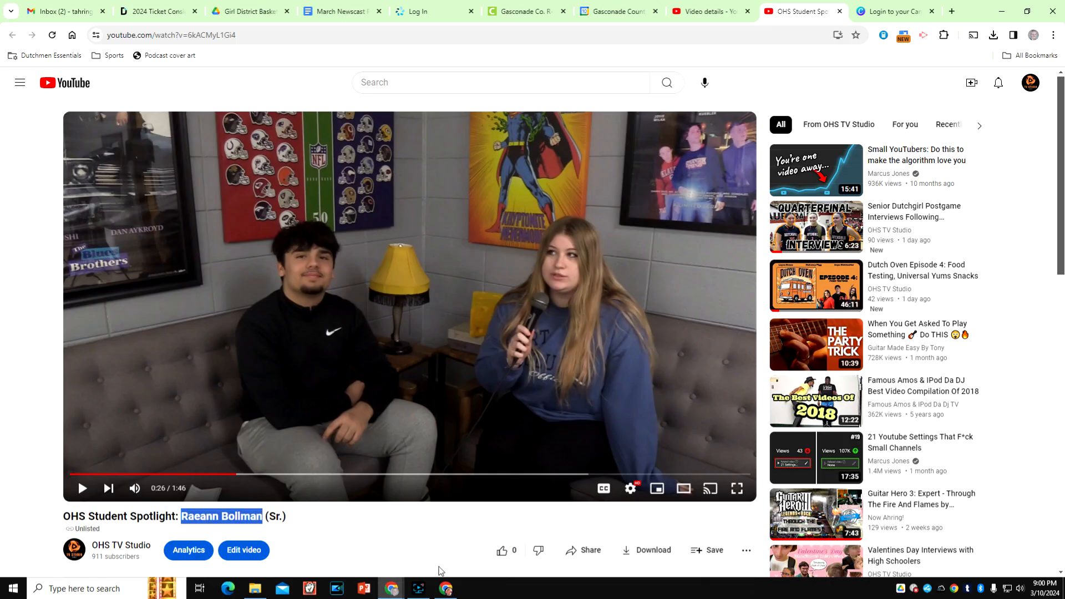
left_click(446, 589)
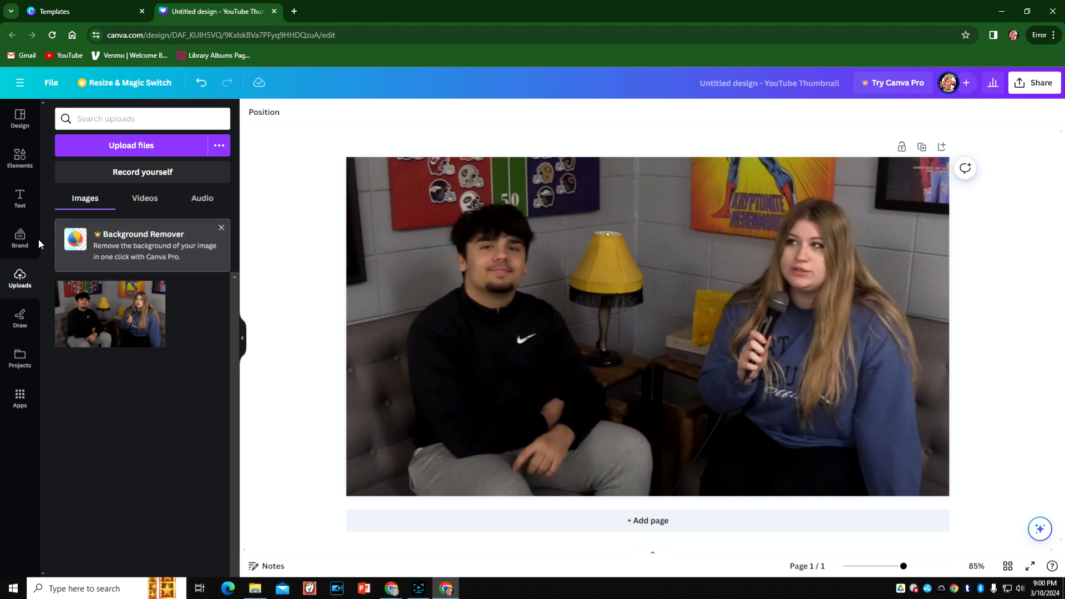
- Add a text box to the thumbnail reading "Student Spotlight"
left_click(12, 204)
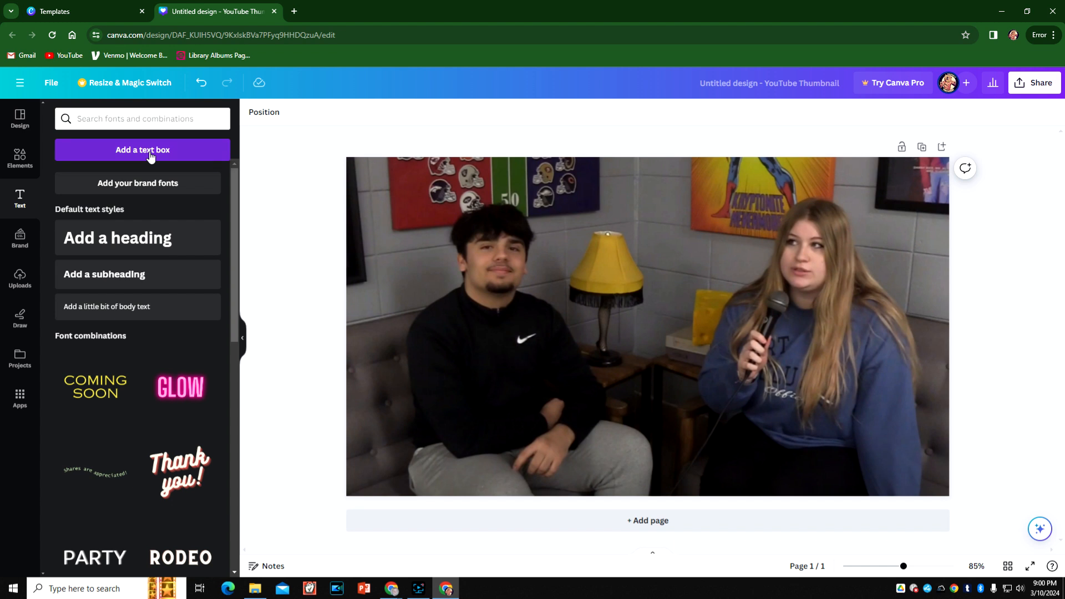
left_click(143, 150)
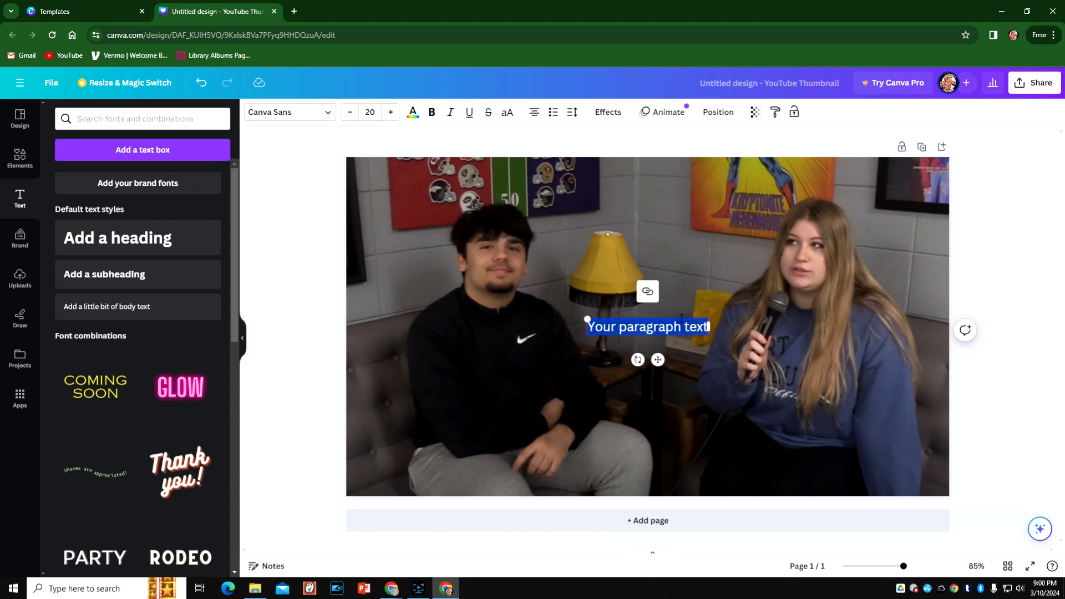
type("OHS")
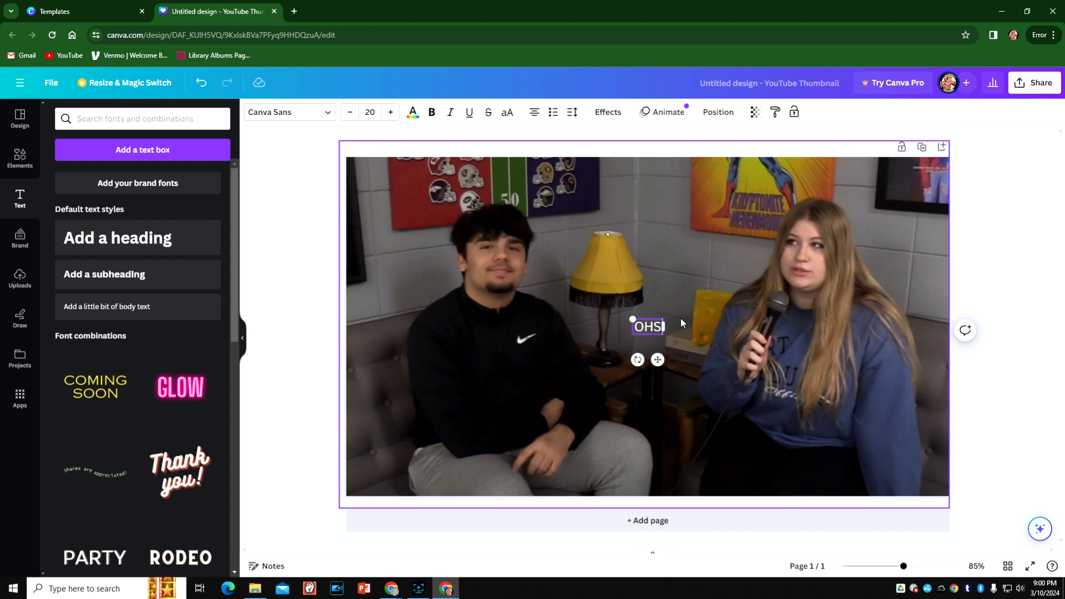
key("BackSpace")
key("BackSpace")
key("BackSpace")
type("Student Spotling")
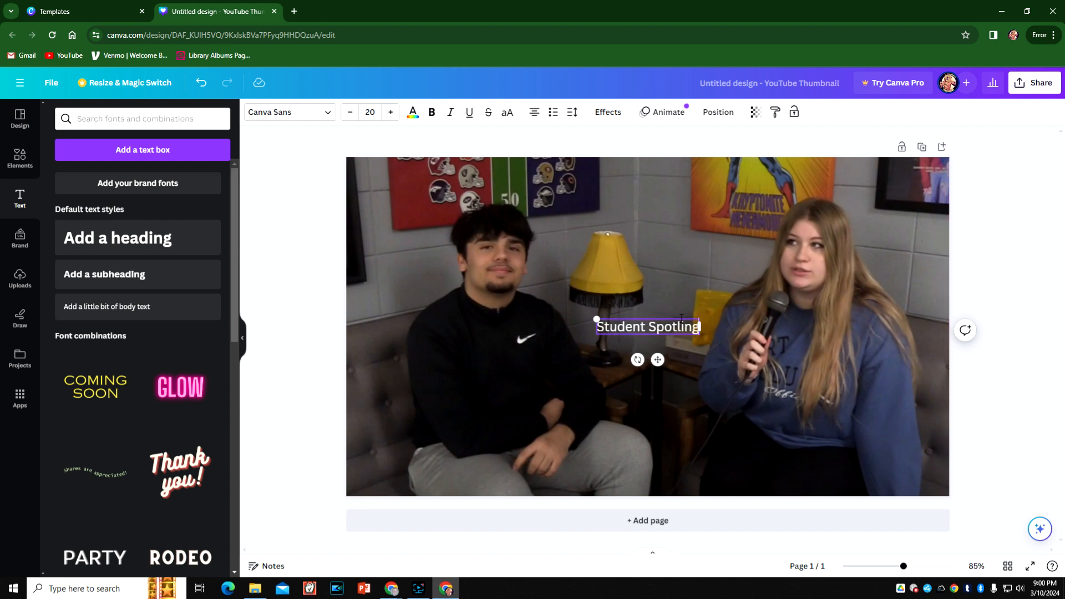
key("BackSpace")
key("BackSpace")
type("ght")
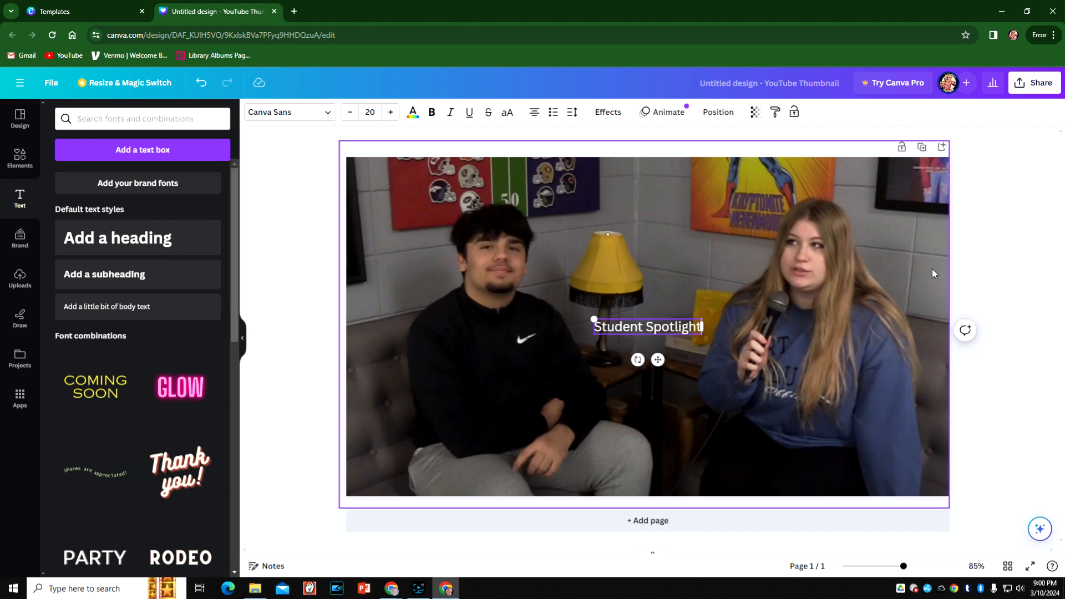
left_click(1056, 228)
- Find the Gagalin font by searching "gag" and apply it to the "Student Spotlight" text
left_click(632, 330)
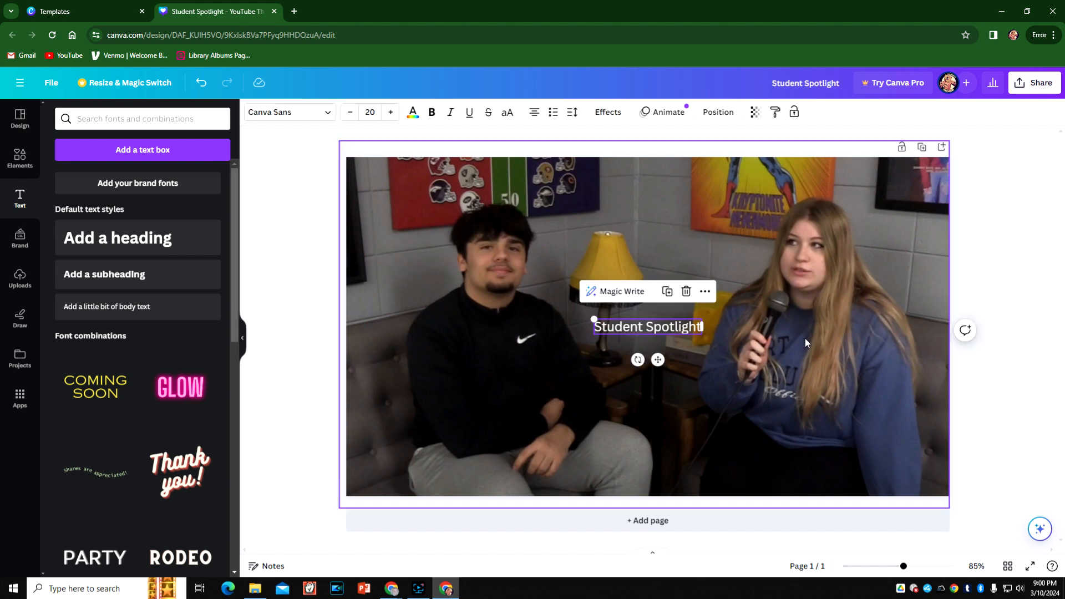
left_click(324, 112)
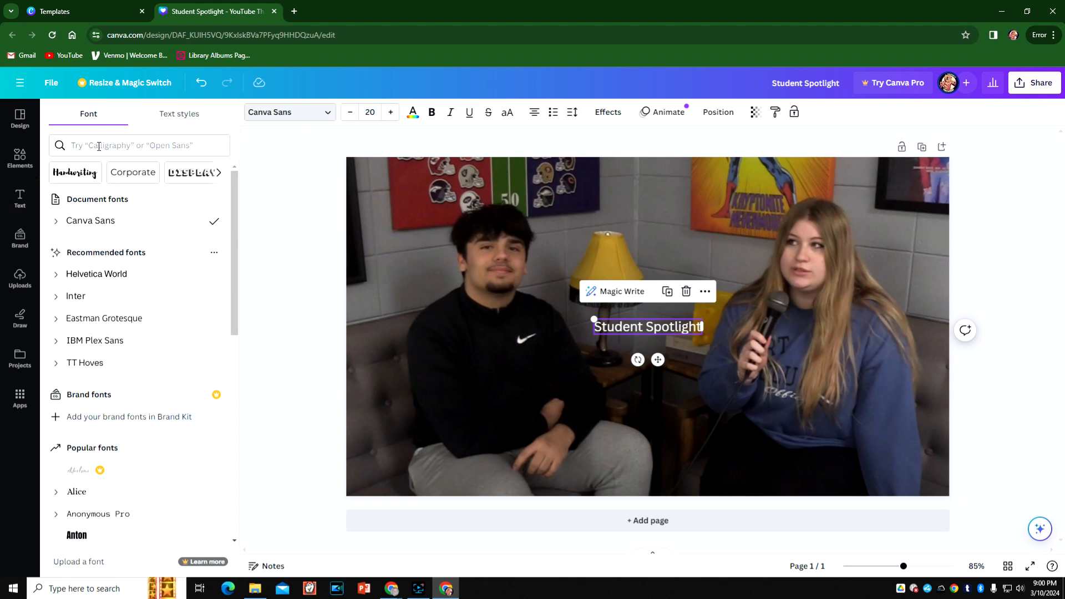
left_click(98, 144)
type("gag")
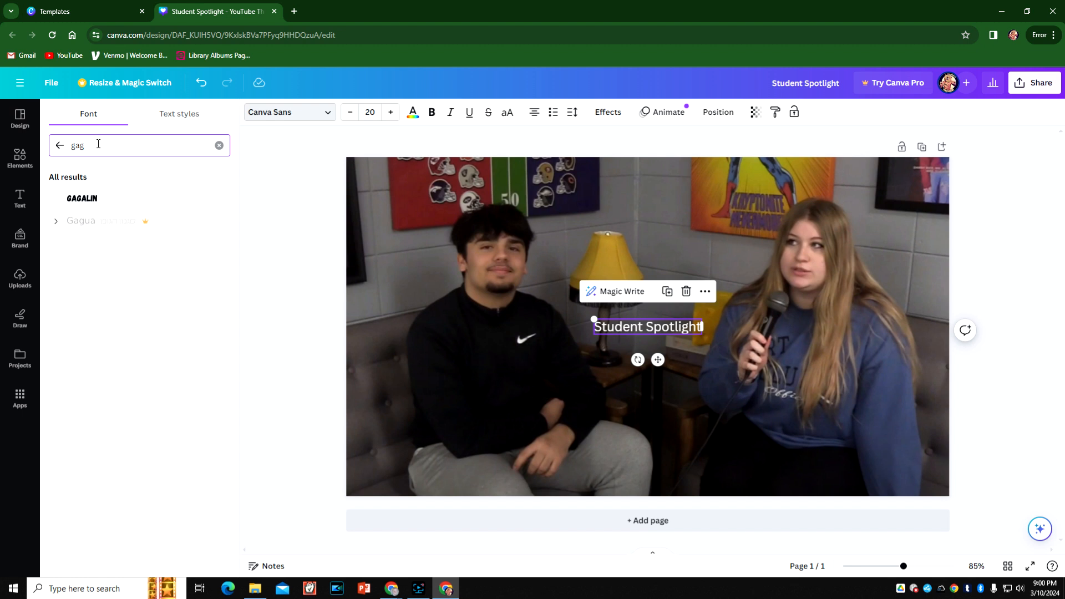
left_click(88, 201)
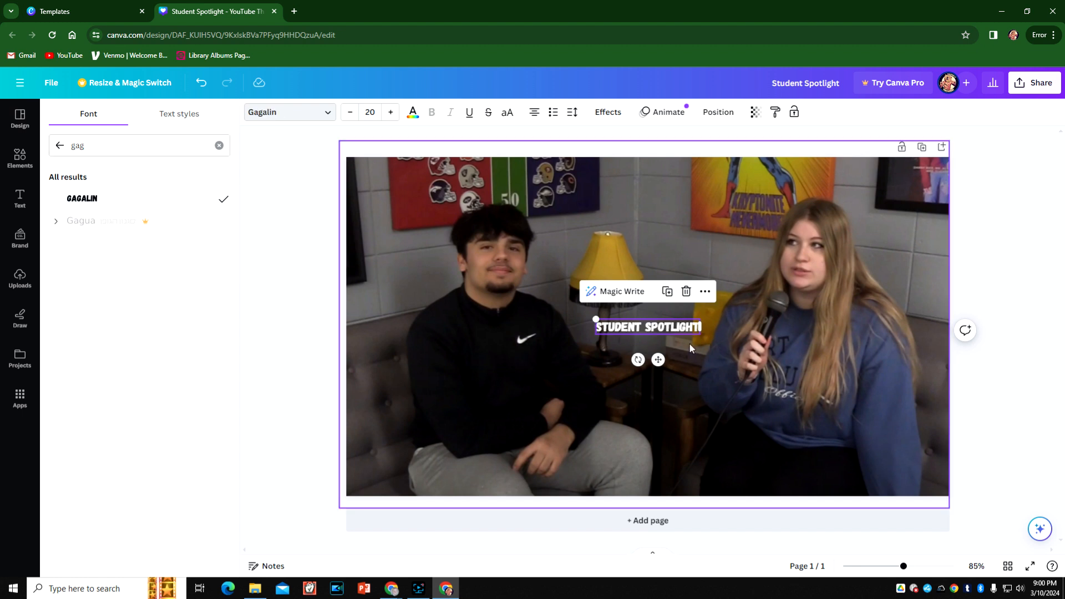
- Enlarge the "Student Spotlight" title to about size 69.5 and center it near the thumbnail's upper edge, above the students
left_click_drag(596, 319, 351, 283)
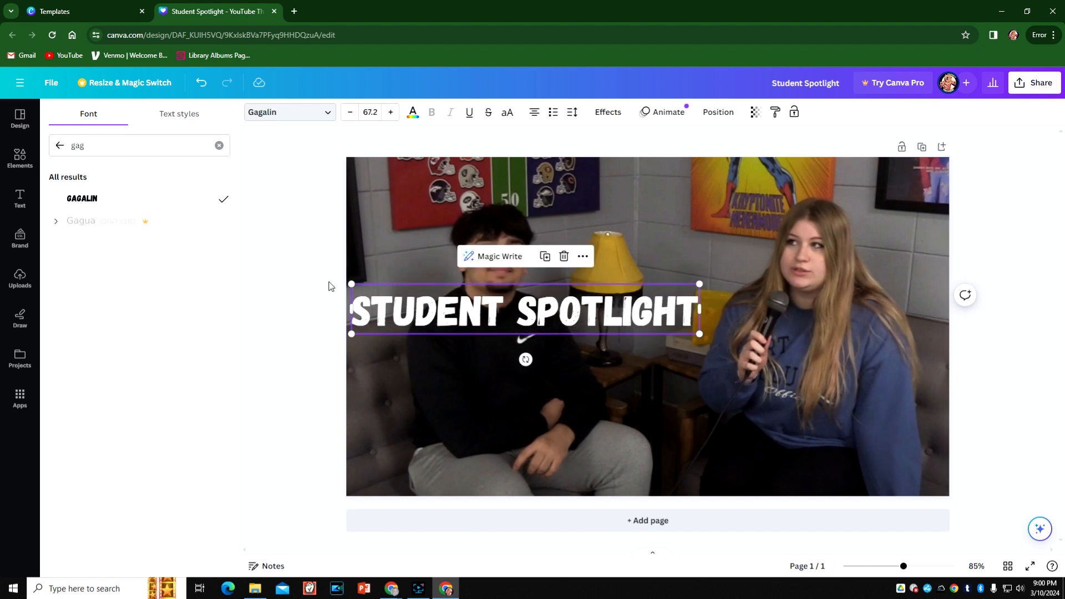
left_click_drag(494, 323, 612, 198)
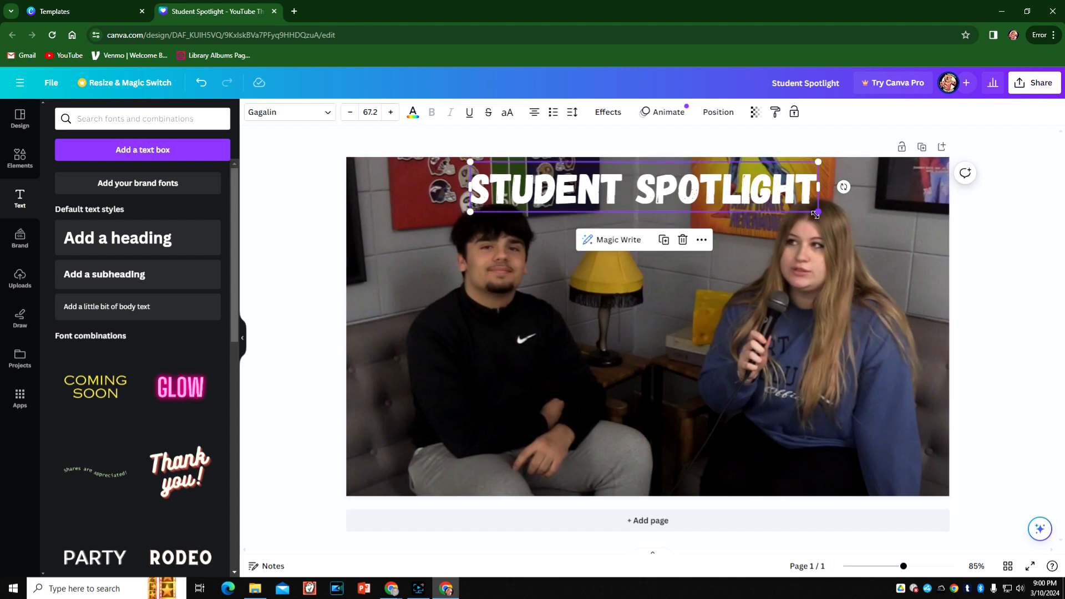
left_click_drag(819, 213, 807, 221)
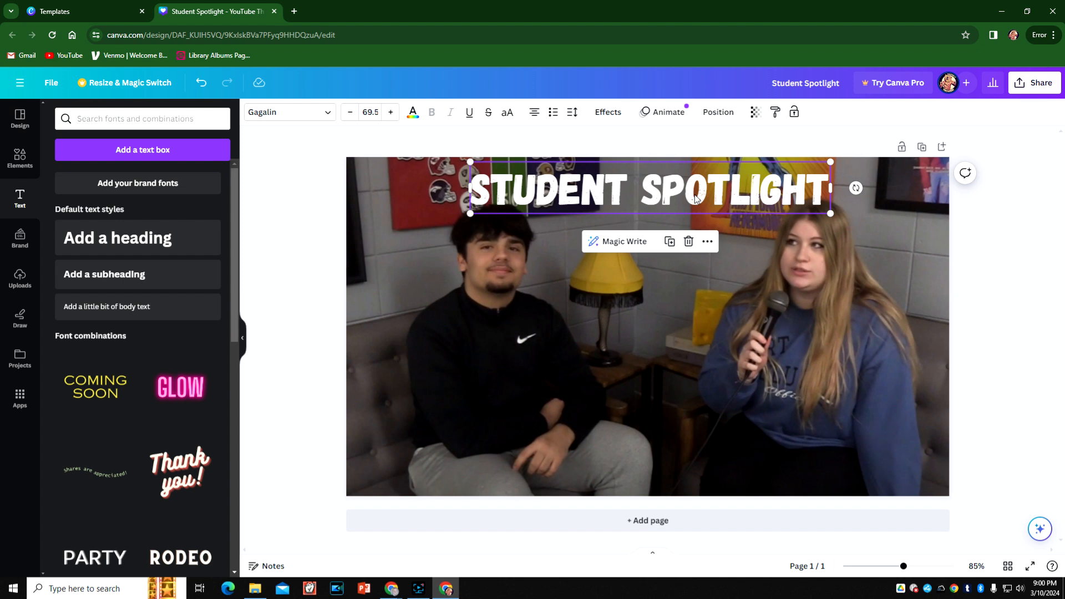
left_click(1028, 281)
left_click_drag(684, 203, 684, 208)
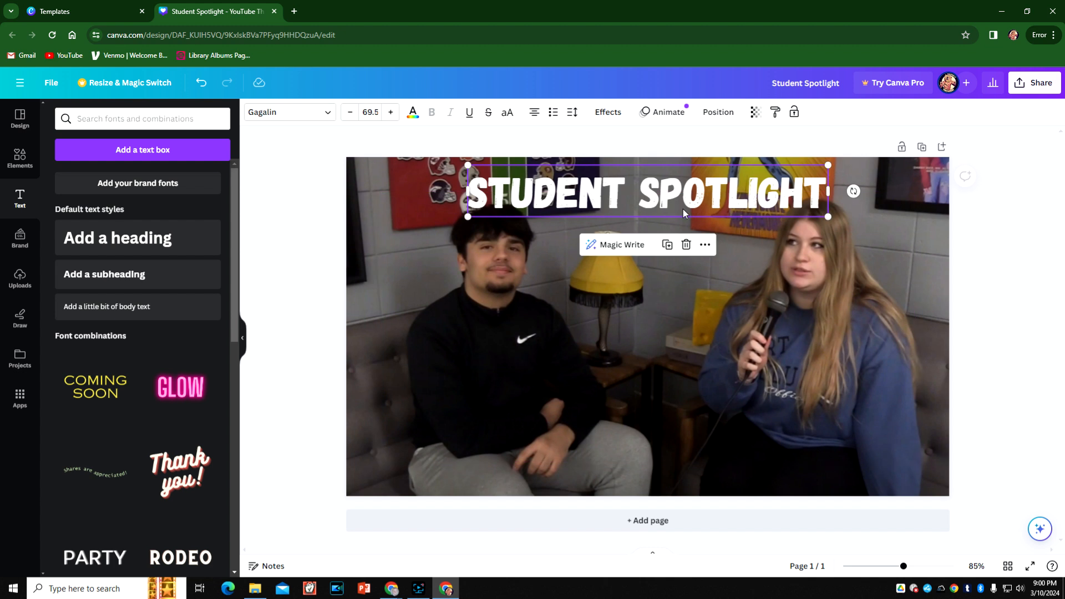
left_click(1021, 342)
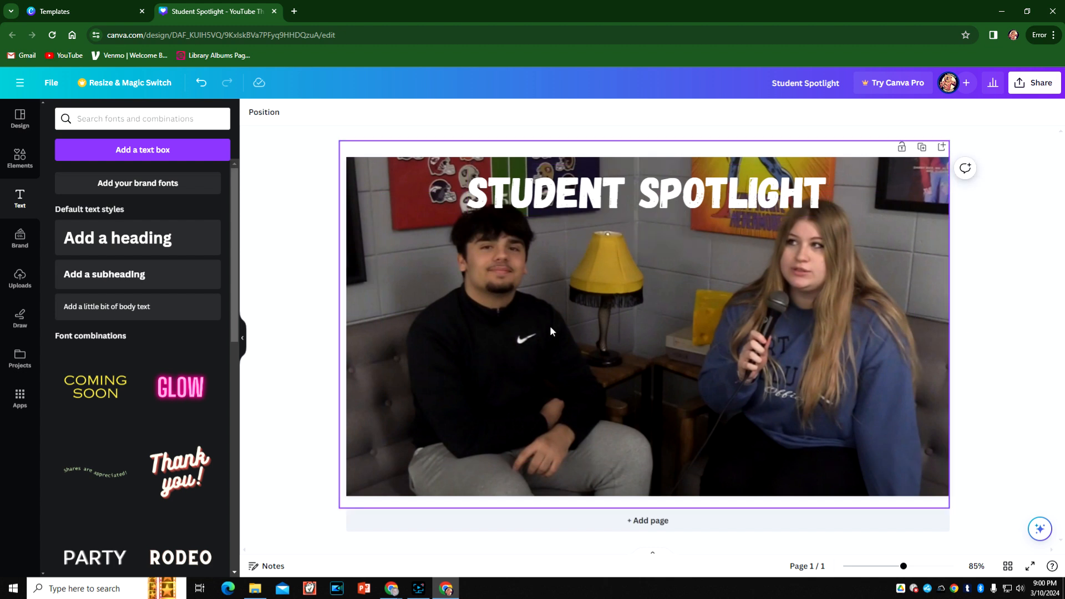
left_click(639, 202)
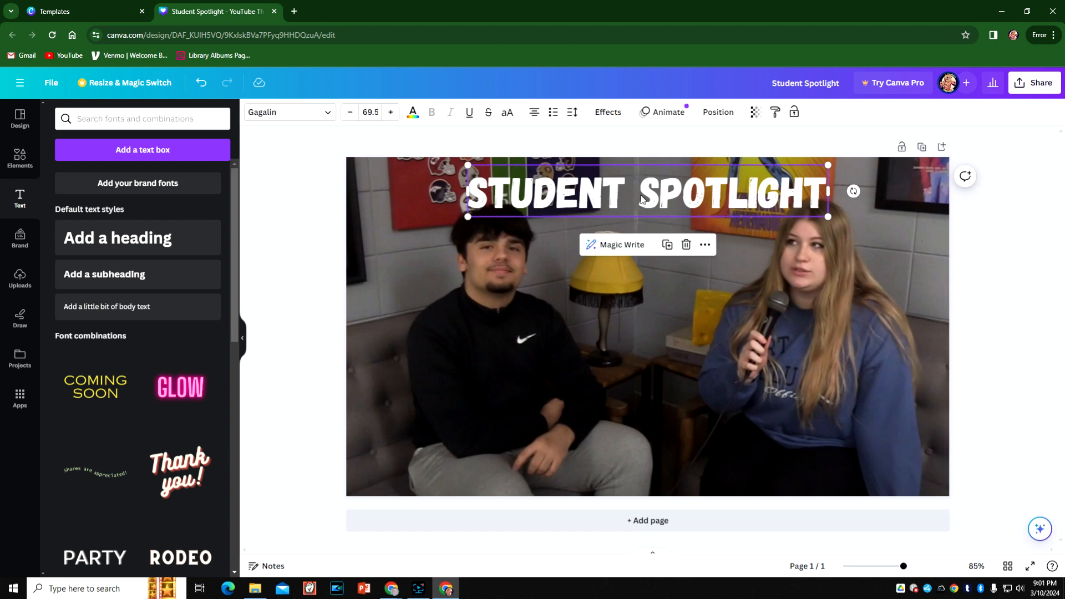
- Split the "Student Spotlight" title onto two lines, with "Spotlight" beneath "Student"
double_click(641, 196)
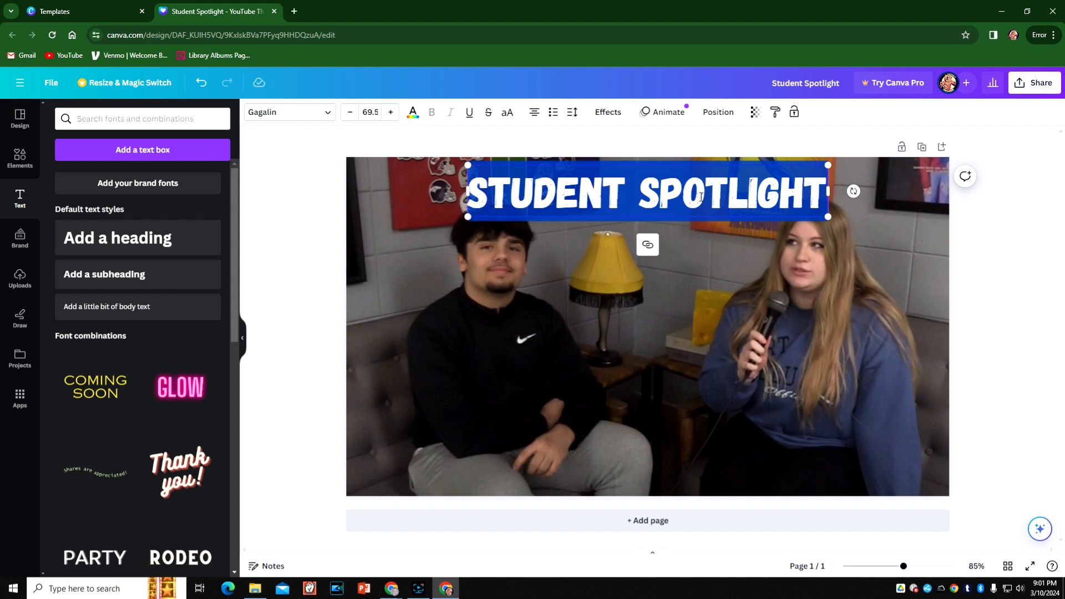
left_click(640, 196)
key("BackSpace")
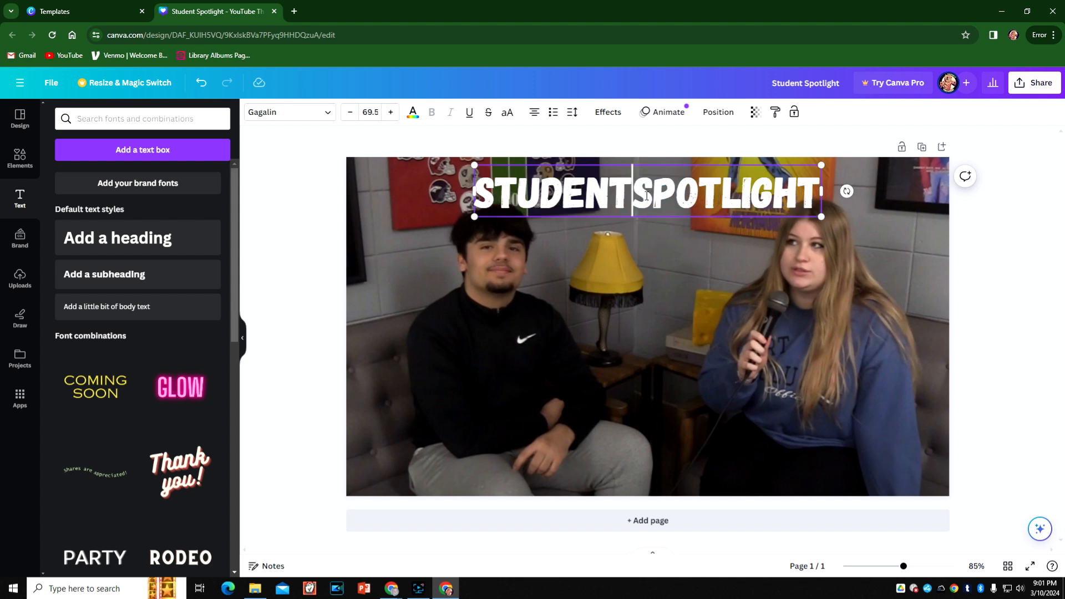
key("Return")
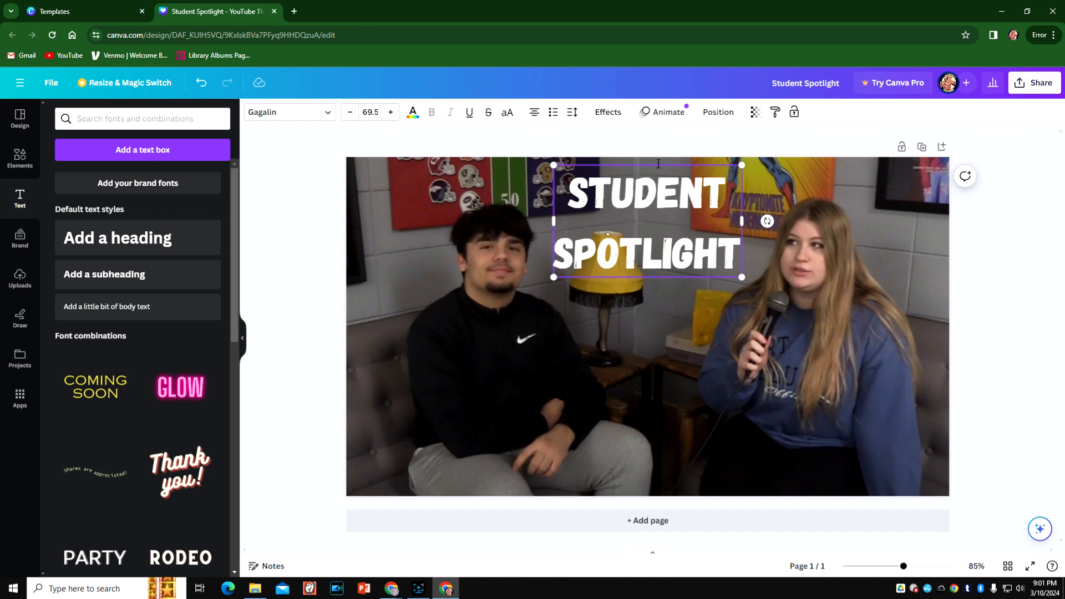
left_click(961, 248)
- Enlarge the two-line "Student Spotlight" title to about size 91.2 and center it near the thumbnail's upper edge
left_click(735, 269)
left_click_drag(741, 276, 799, 335)
left_click_drag(768, 289, 739, 273)
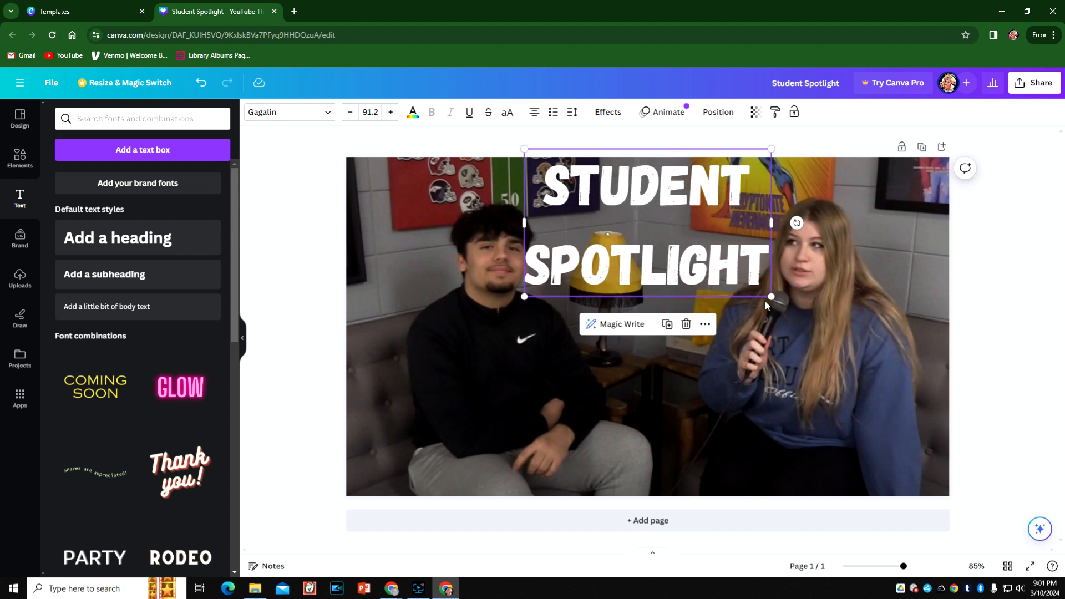
mouse_move(614, 245)
left_mouse_down()
mouse_move(614, 261)
mouse_move(601, 235)
left_mouse_up()
left_click(966, 284)
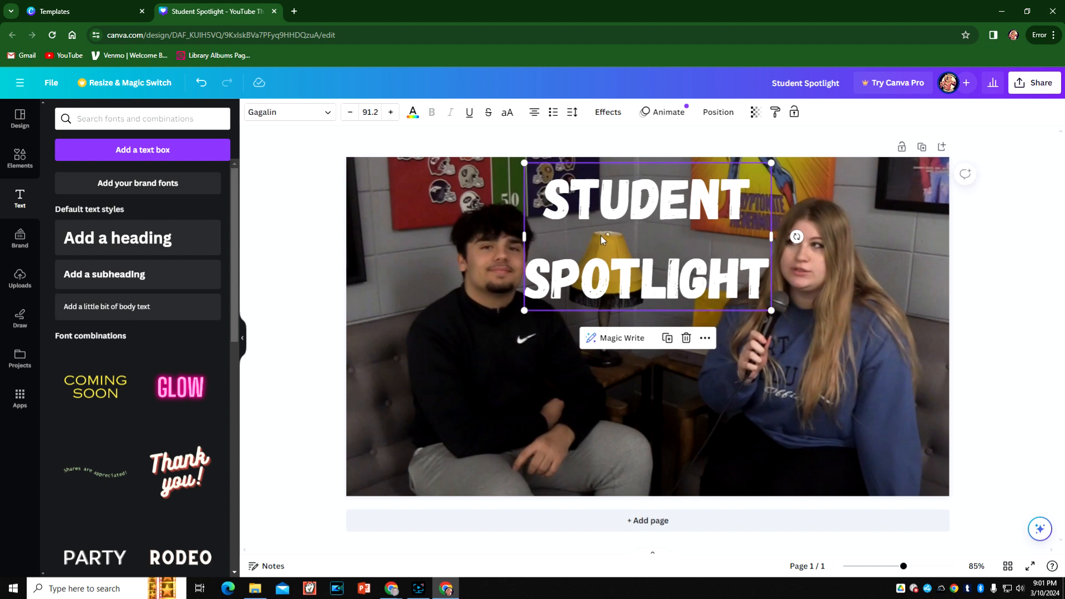
- Tighten the line spacing of the "Student Spotlight" title so its two lines sit close together
left_click(570, 114)
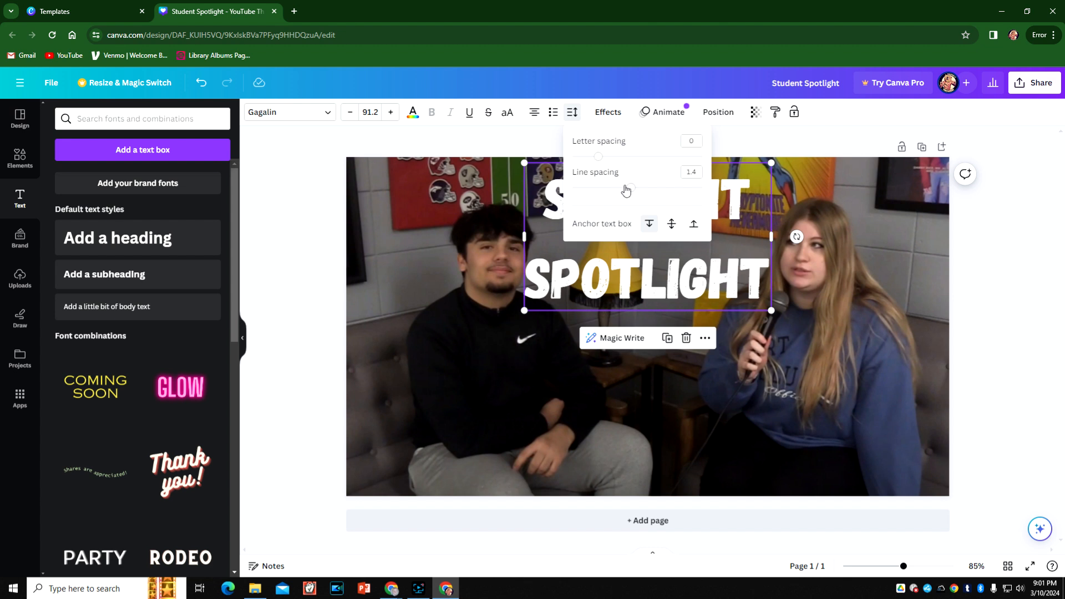
left_click_drag(629, 189, 596, 194)
left_click(1030, 319)
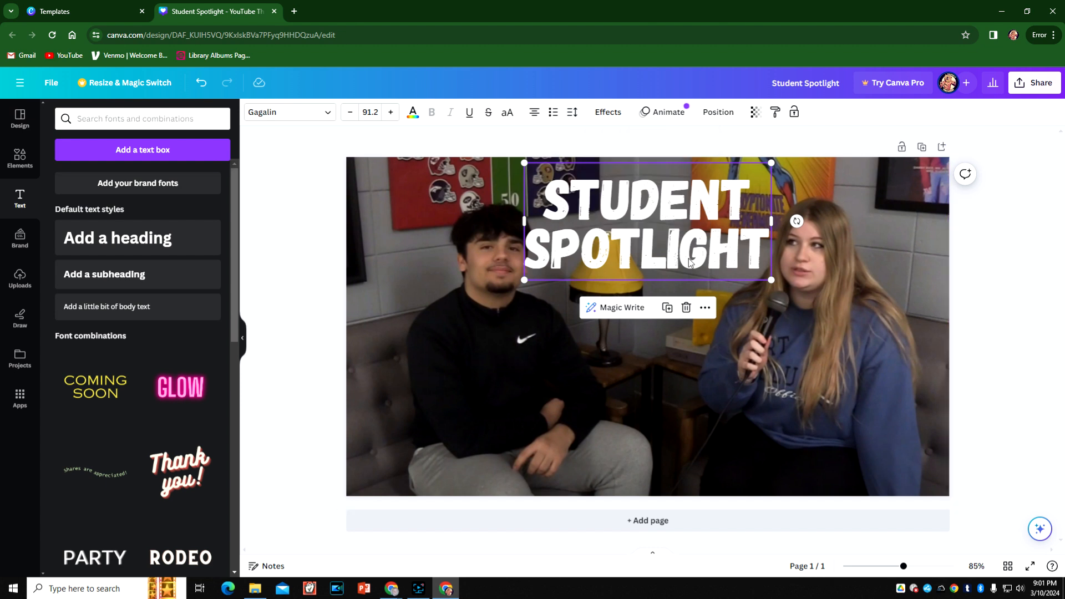
- Reduce the title to about size 83.1 and center it slightly lower, between the two students' heads
left_click_drag(771, 280, 747, 283)
left_click_drag(690, 261, 699, 273)
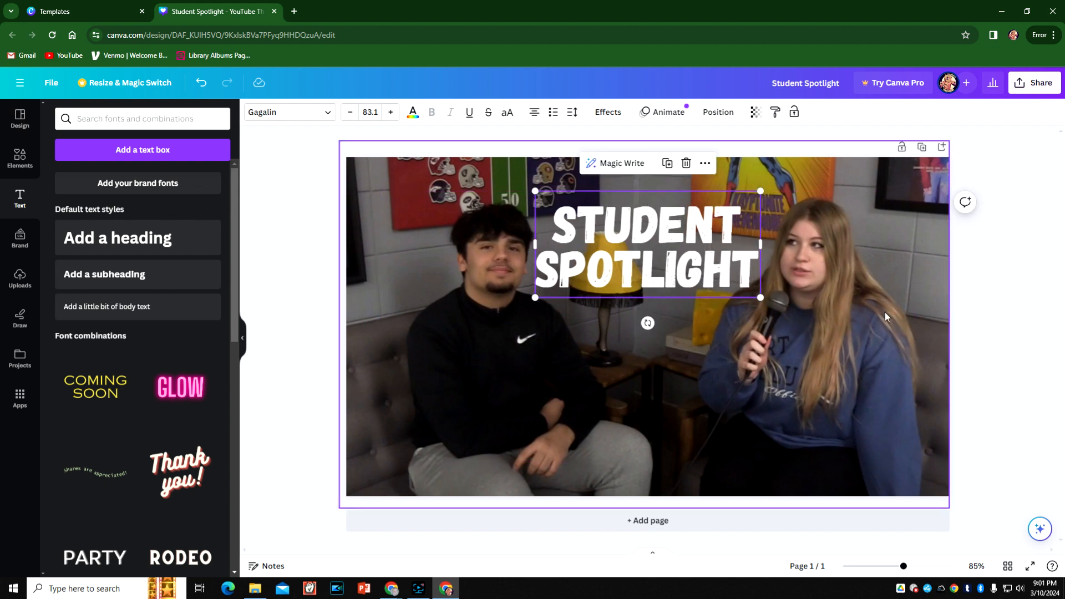
left_click(996, 334)
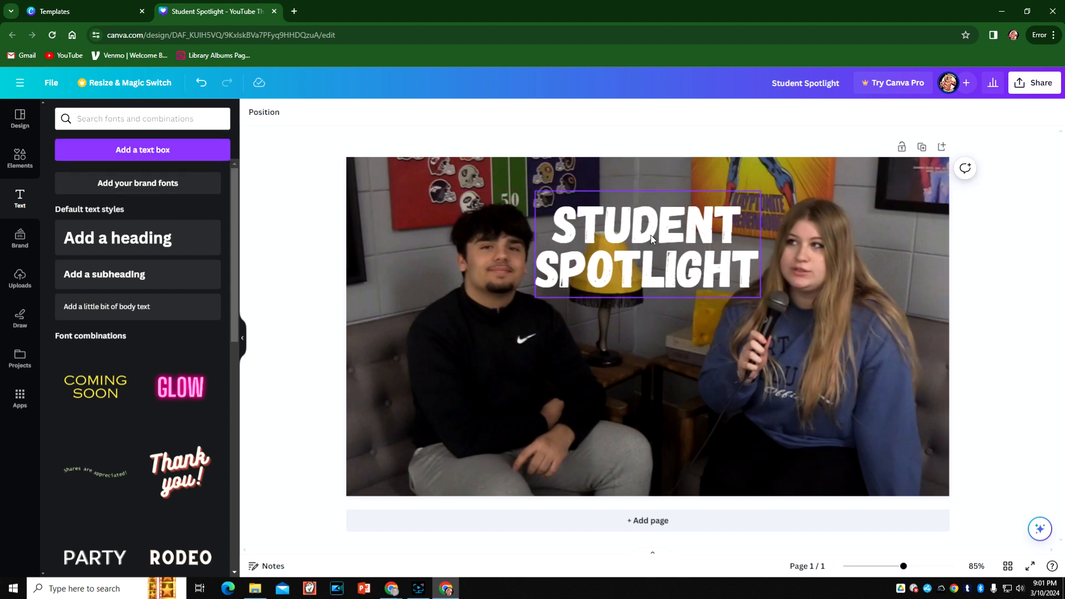
- Apply the Outline text effect to the "Student Spotlight" title and set the outline color to black
left_click(675, 244)
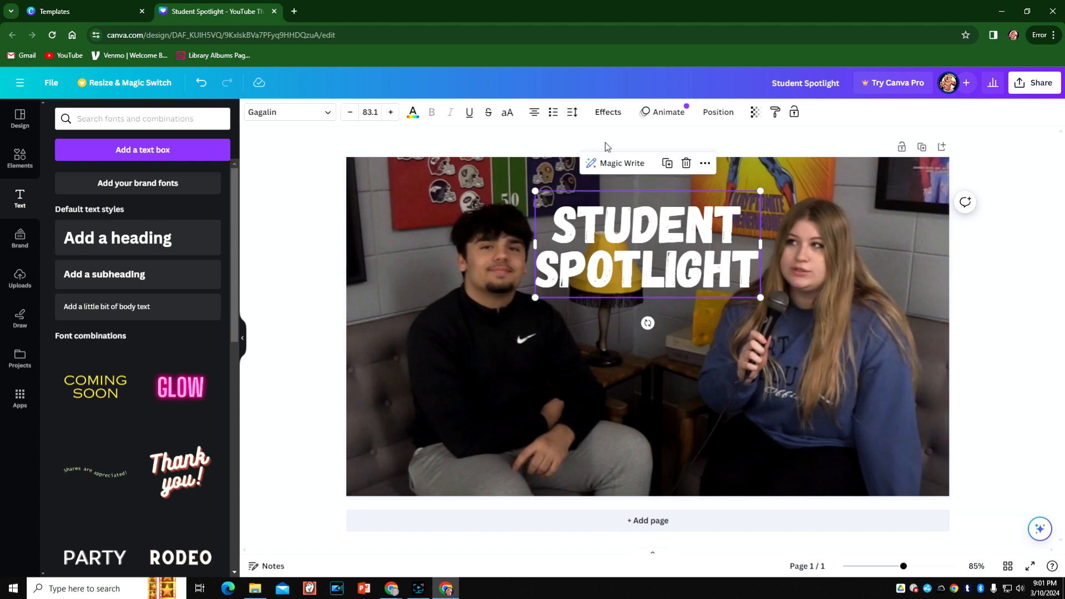
left_click(601, 114)
left_click(211, 276)
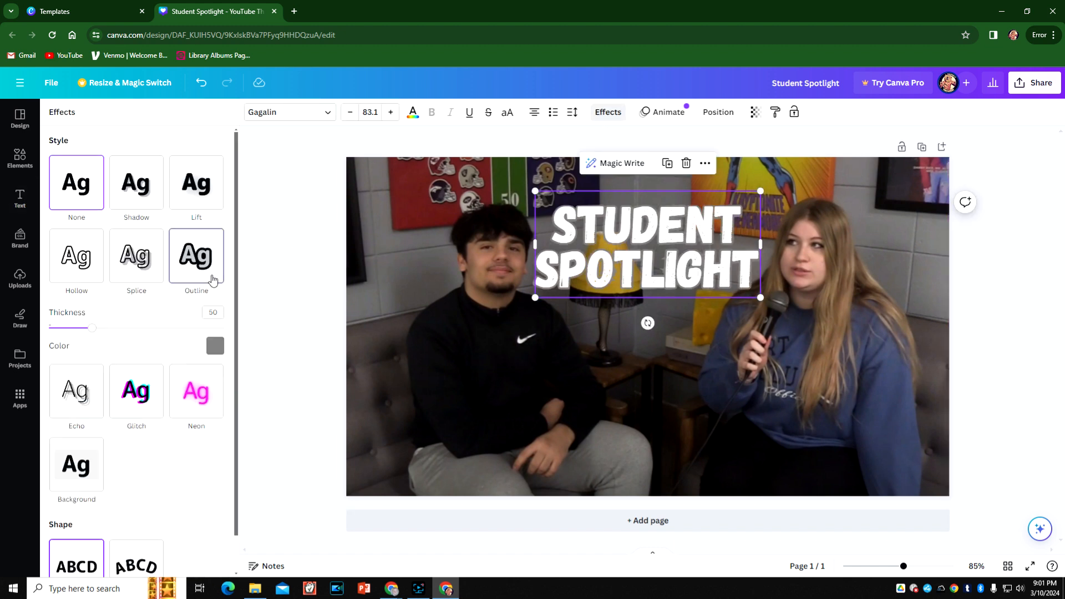
left_click(215, 345)
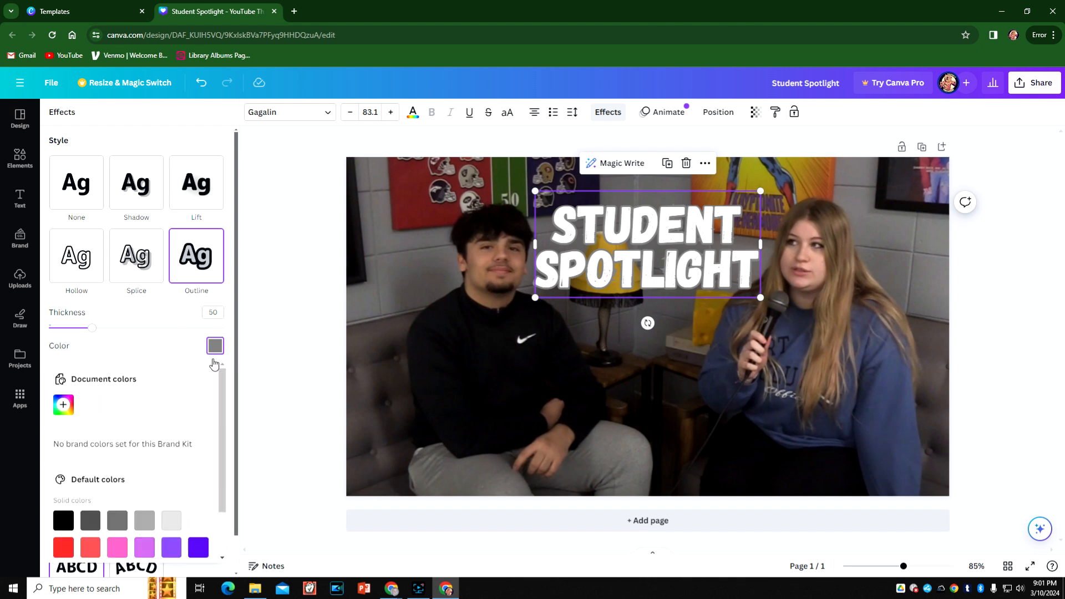
scroll(186, 472, "down", 1)
left_click(63, 465)
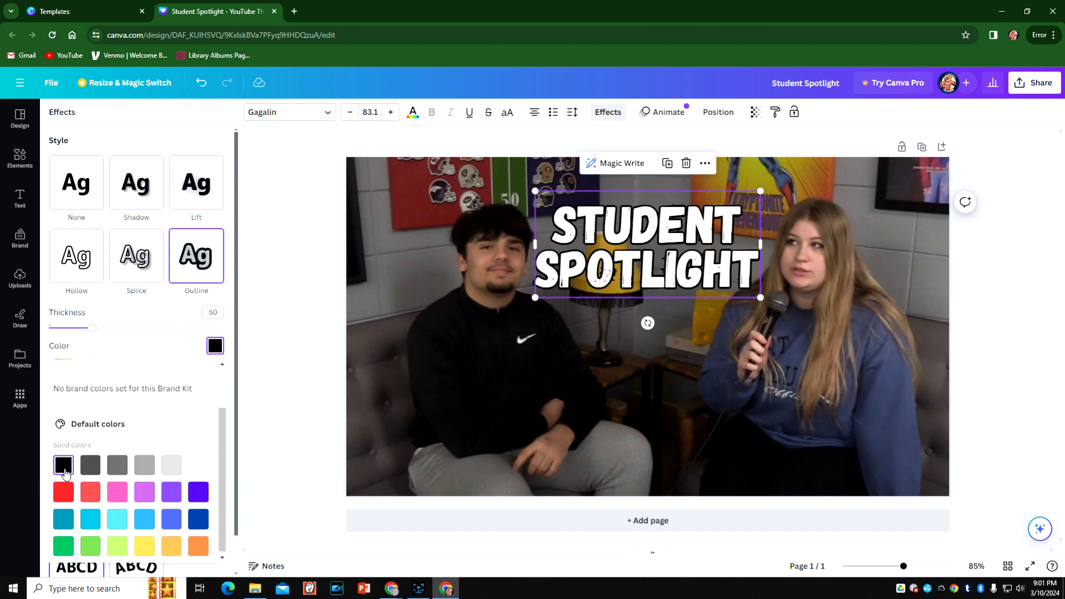
left_click(976, 273)
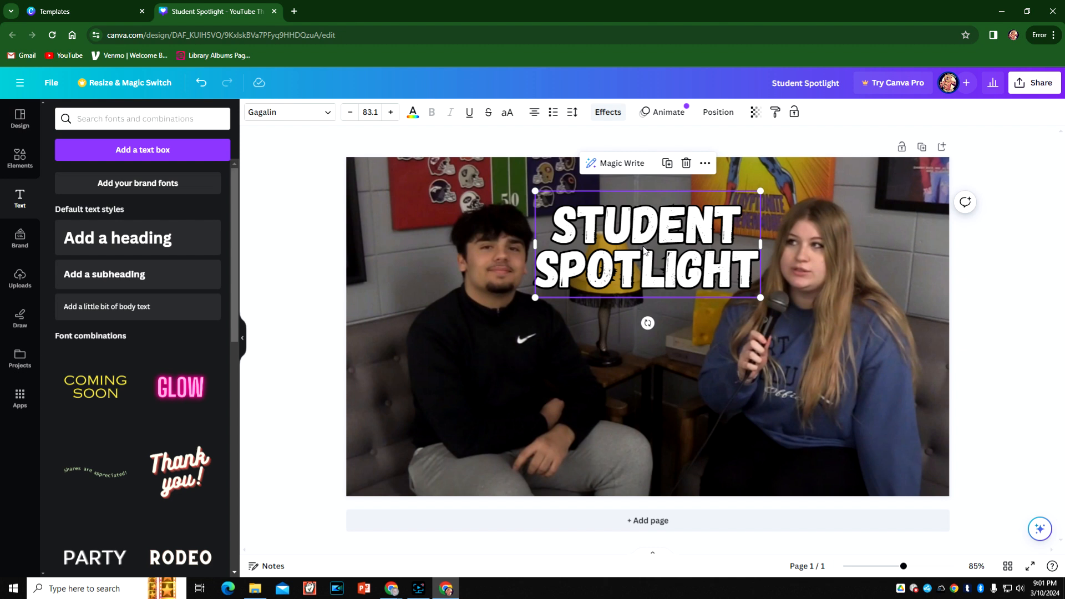
left_click(967, 284)
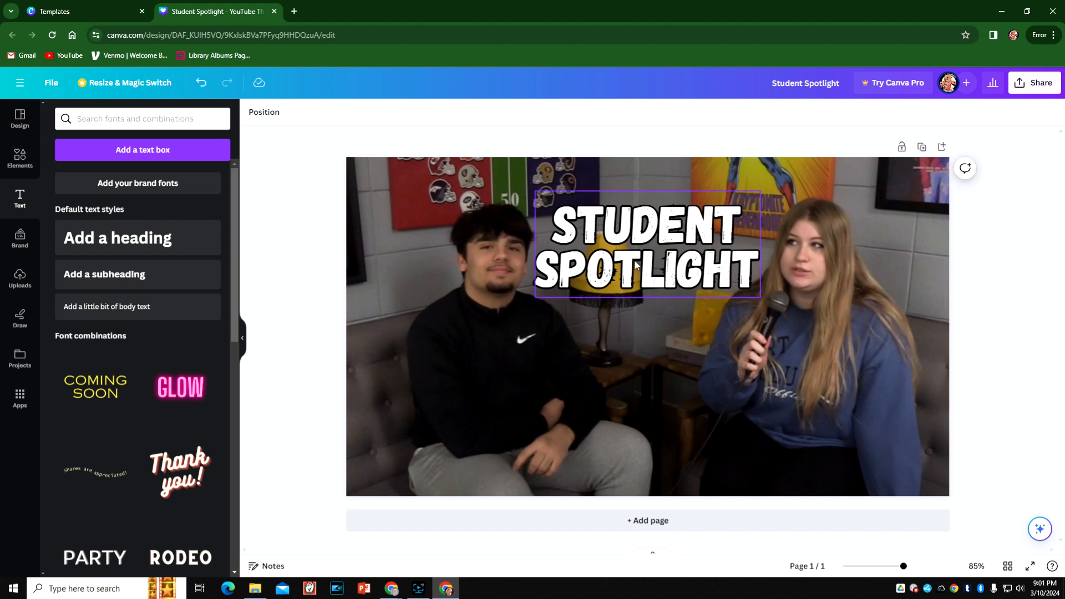
- Duplicate the outlined "Student Spotlight" title and place the copy centered in the lower part of the thumbnail
left_click(663, 259)
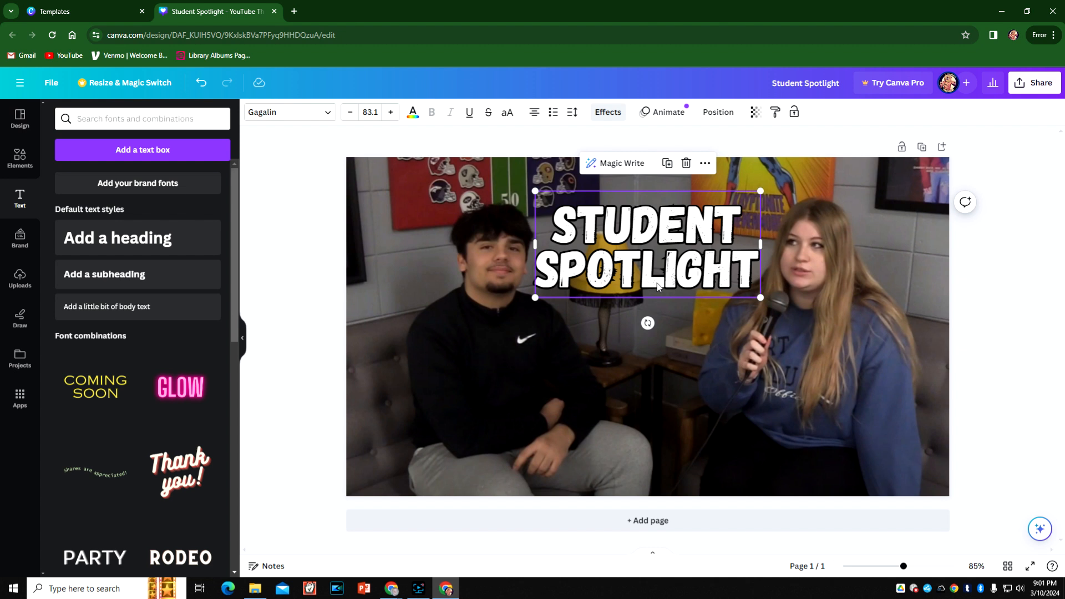
left_click(1016, 295)
key("ctrl+v")
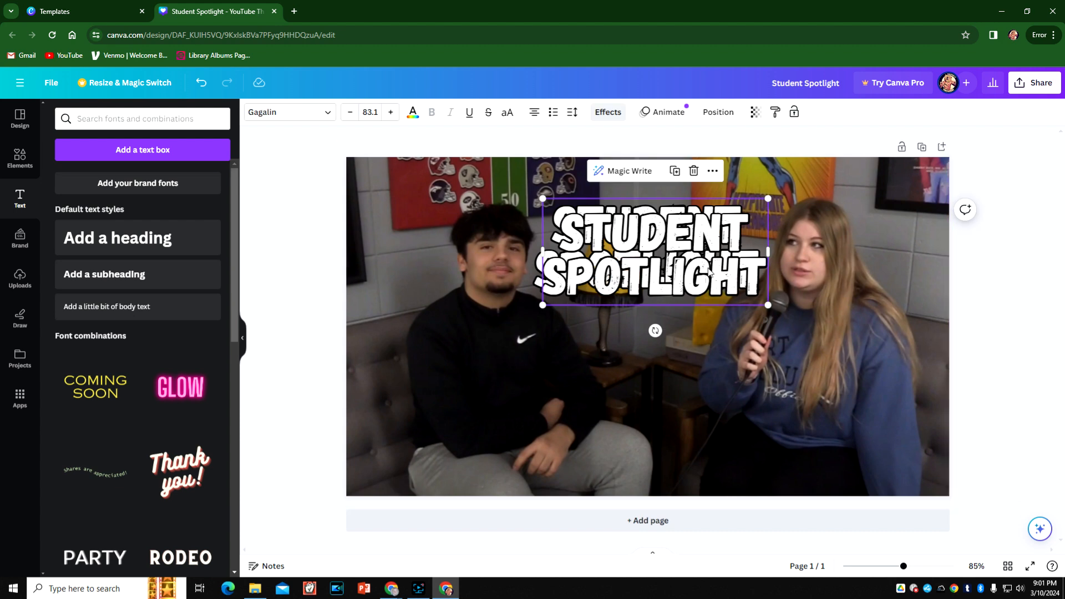
left_click_drag(693, 276, 689, 421)
- Replace the copied title's text with the featured student's full name and place it across the lower part of the thumbnail
double_click(689, 421)
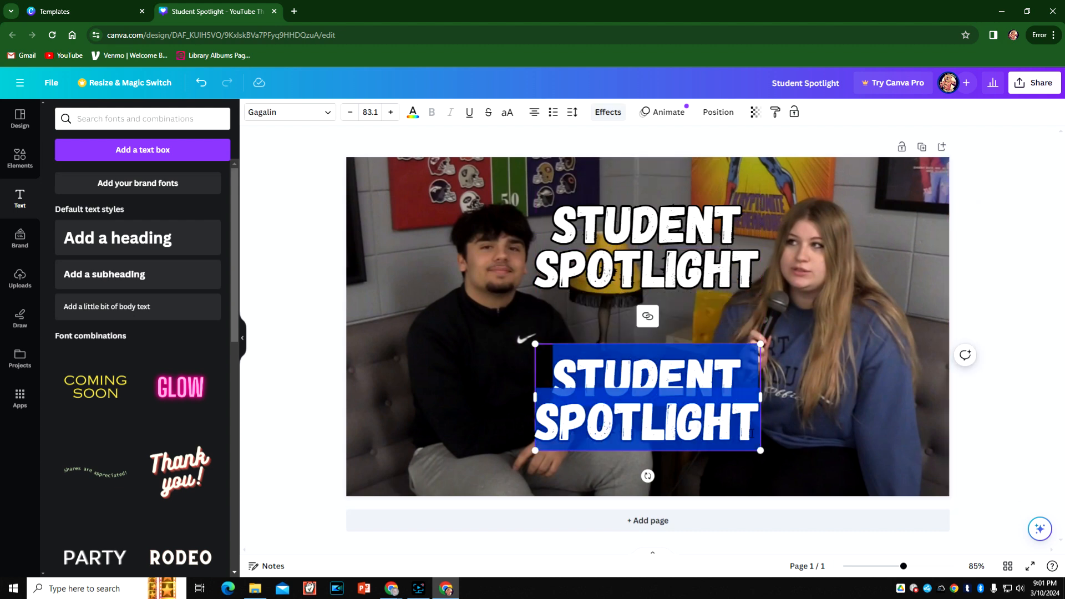
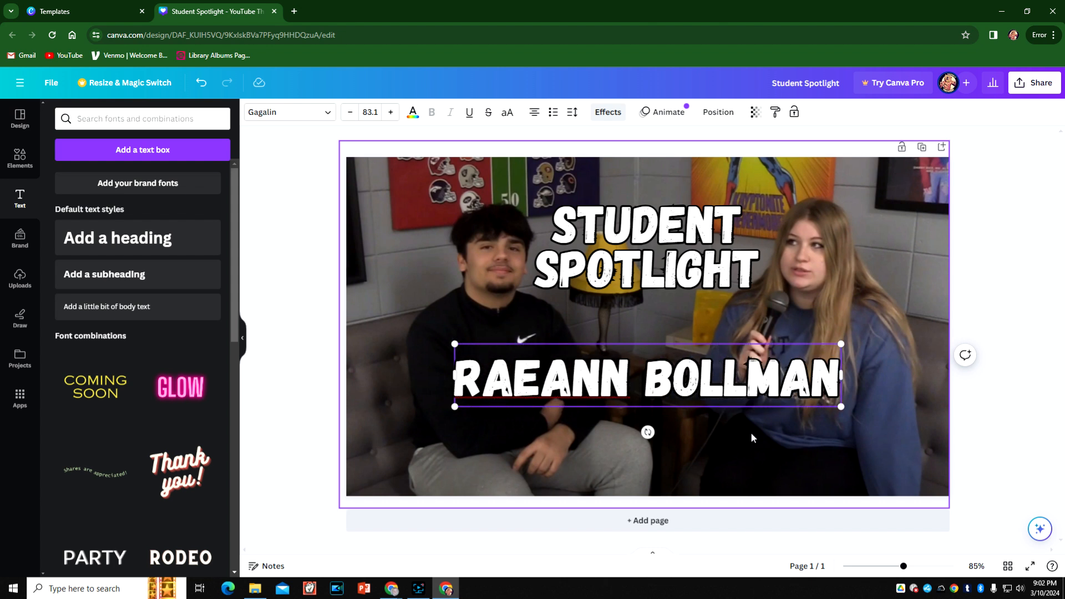
left_click(750, 431)
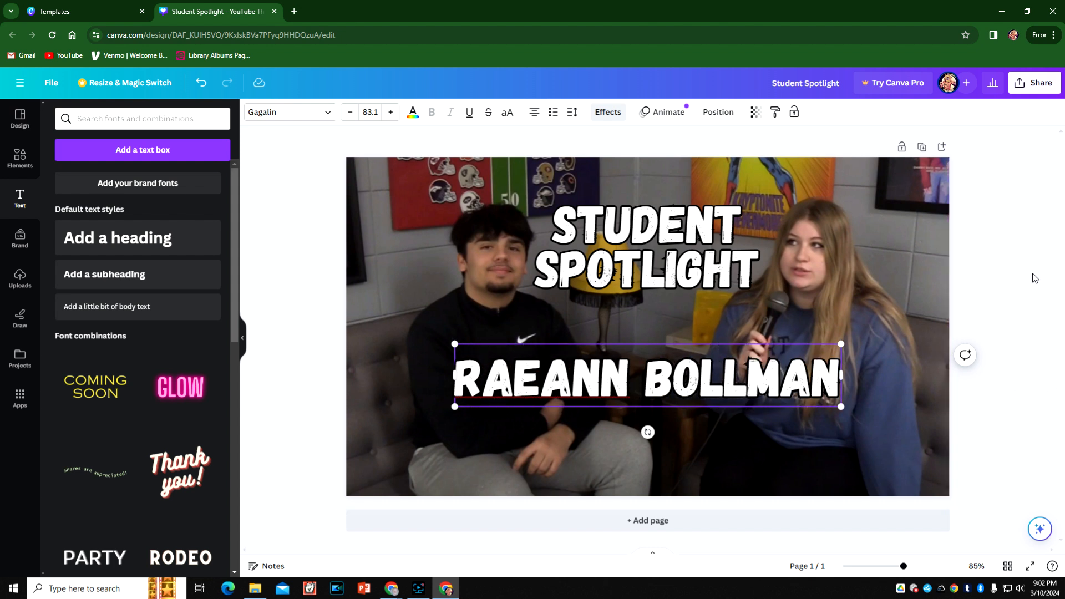
left_click_drag(722, 360, 716, 430)
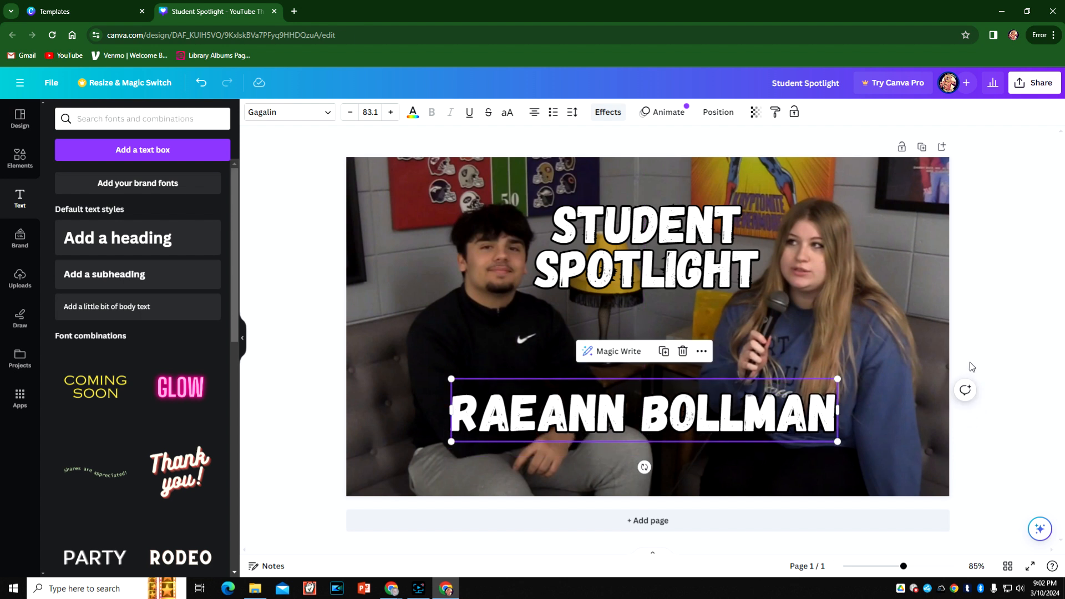
left_click(899, 258)
- Color the student's name text orange using the default solid colors
left_click(681, 410)
left_click(412, 113)
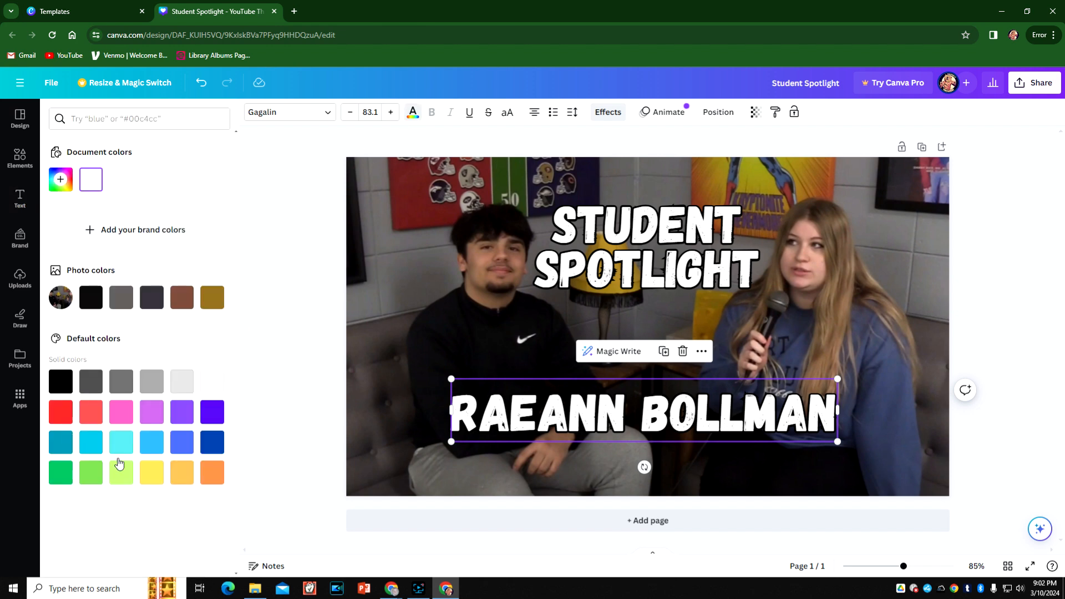
left_click(211, 473)
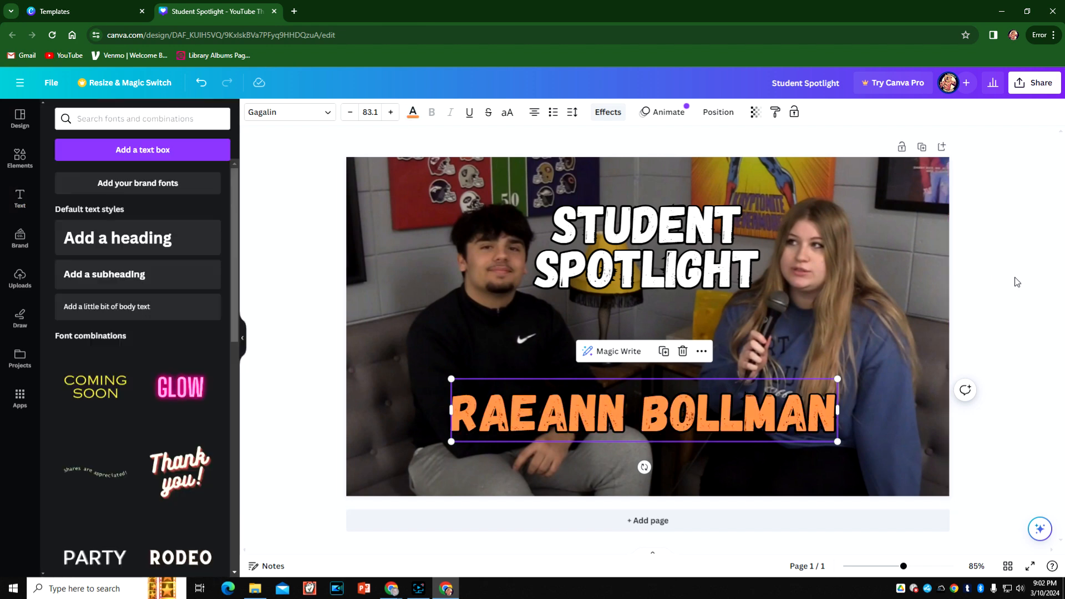
left_click(970, 285)
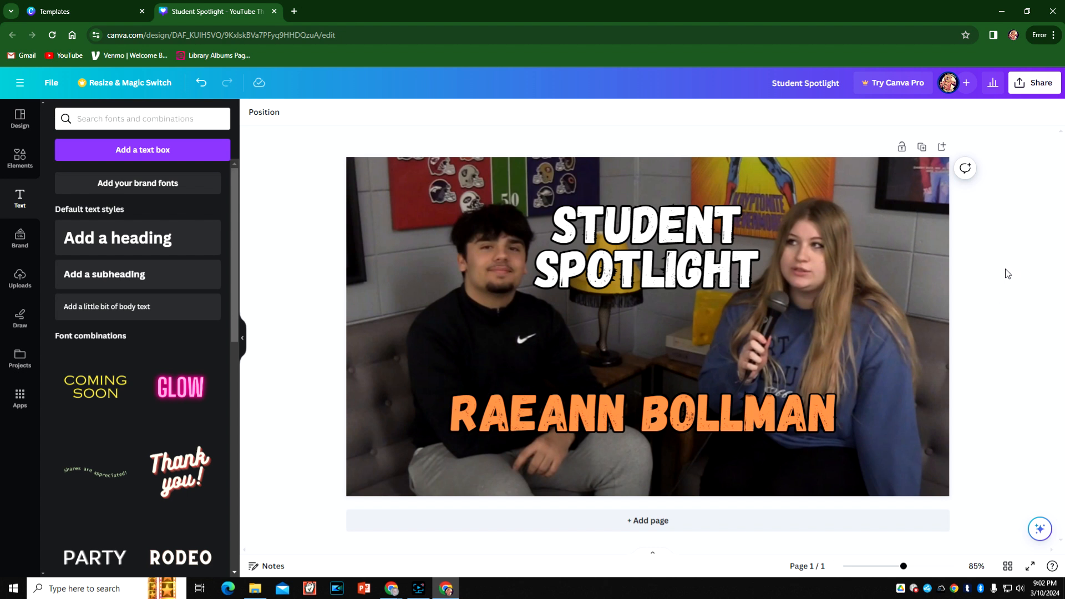
- Review the PNG download options for the single-page thumbnail, then close them
left_click(1028, 83)
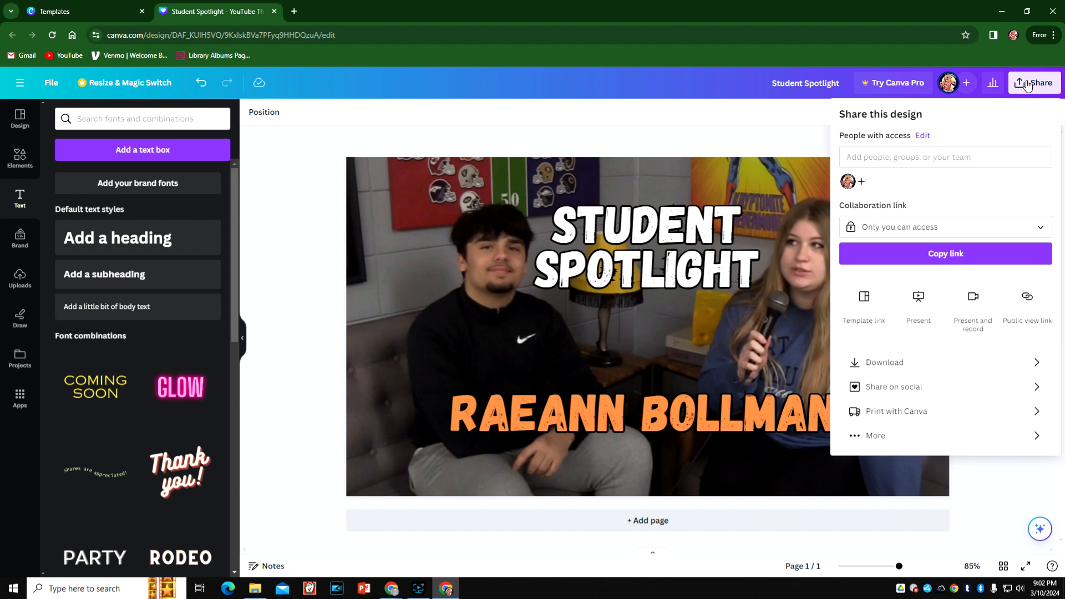
left_click(901, 368)
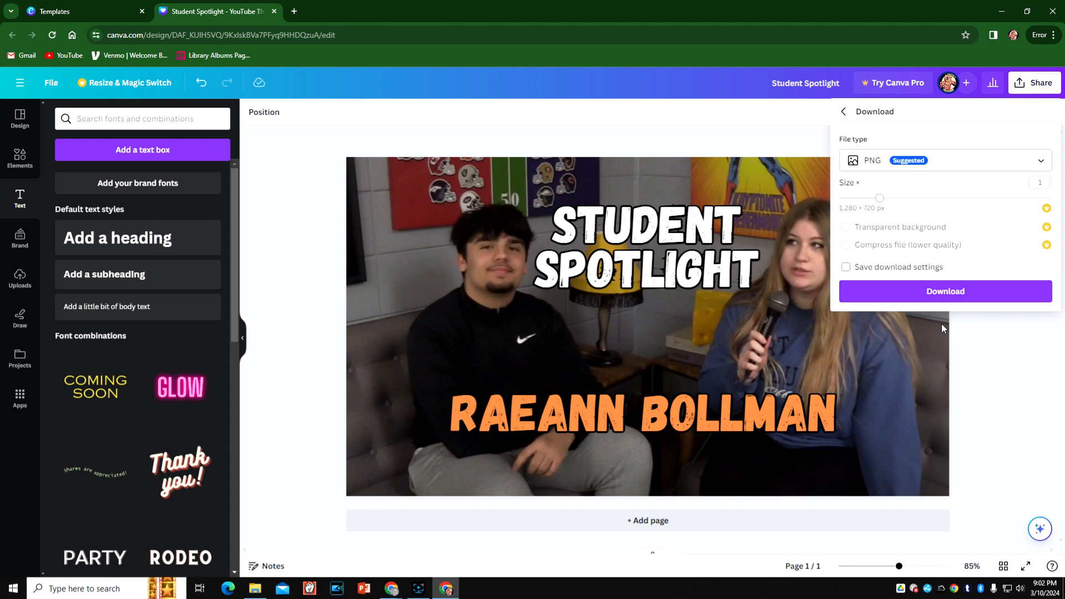
left_click(1040, 369)
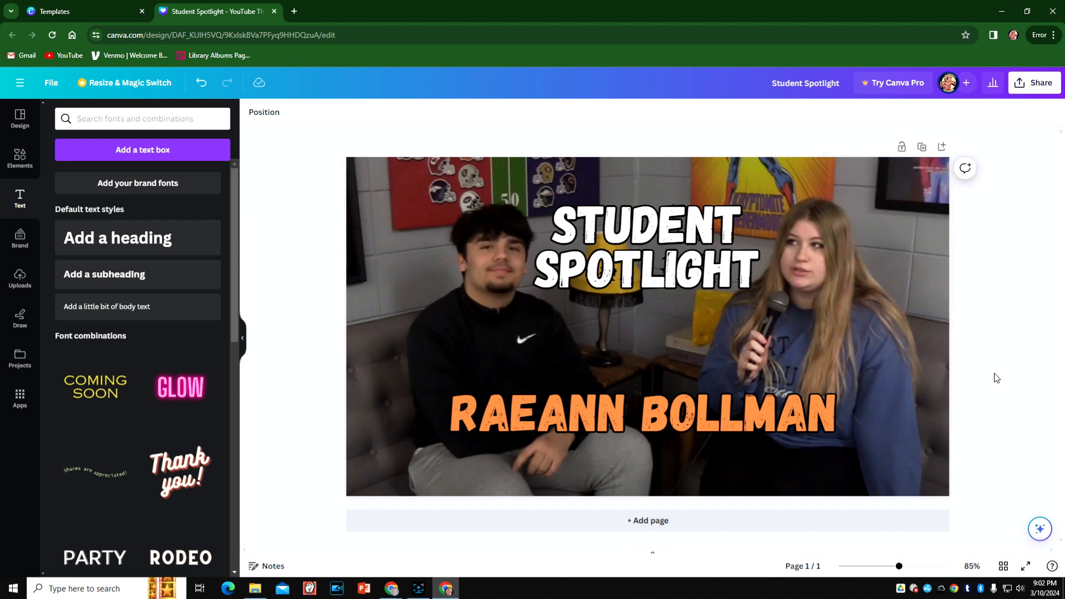
- Add a blank second page below the finished thumbnail and look over both pages
left_click(643, 520)
scroll(963, 340, "up", 5)
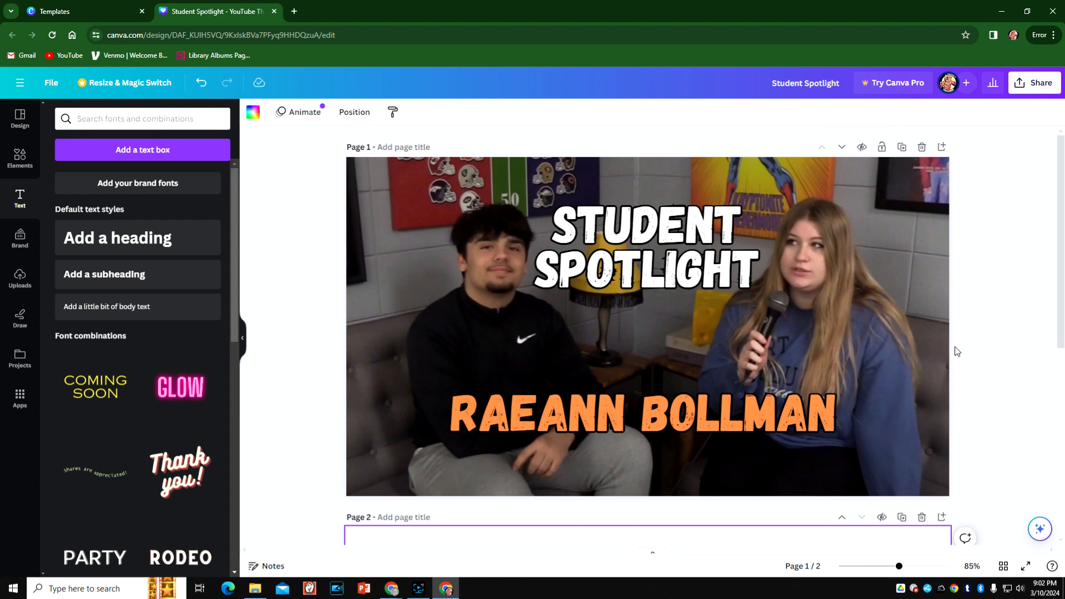
scroll(945, 233, "down", 5)
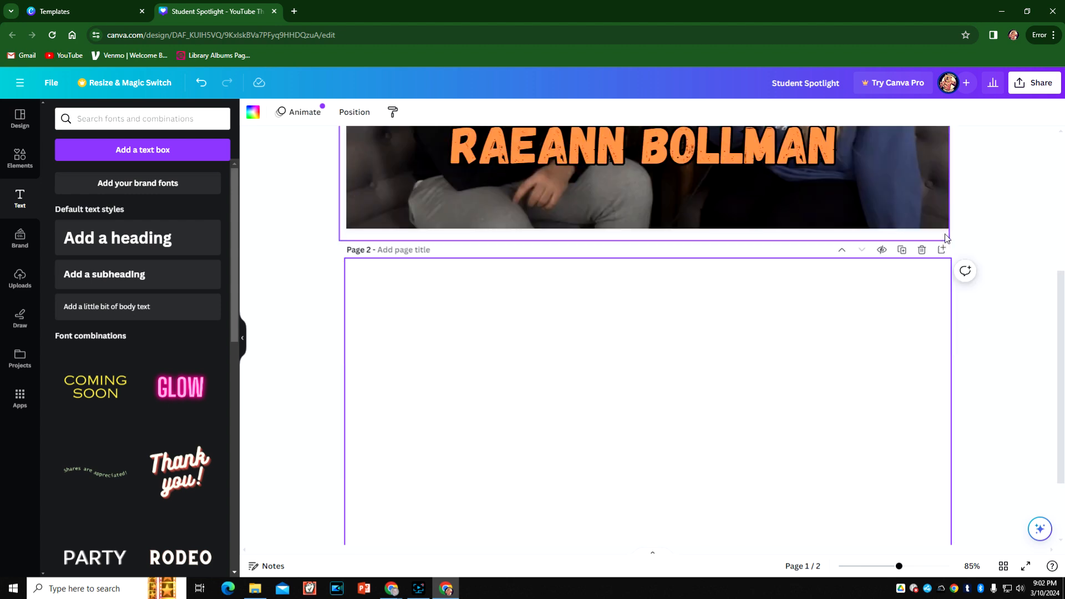
scroll(668, 340, "up", 5)
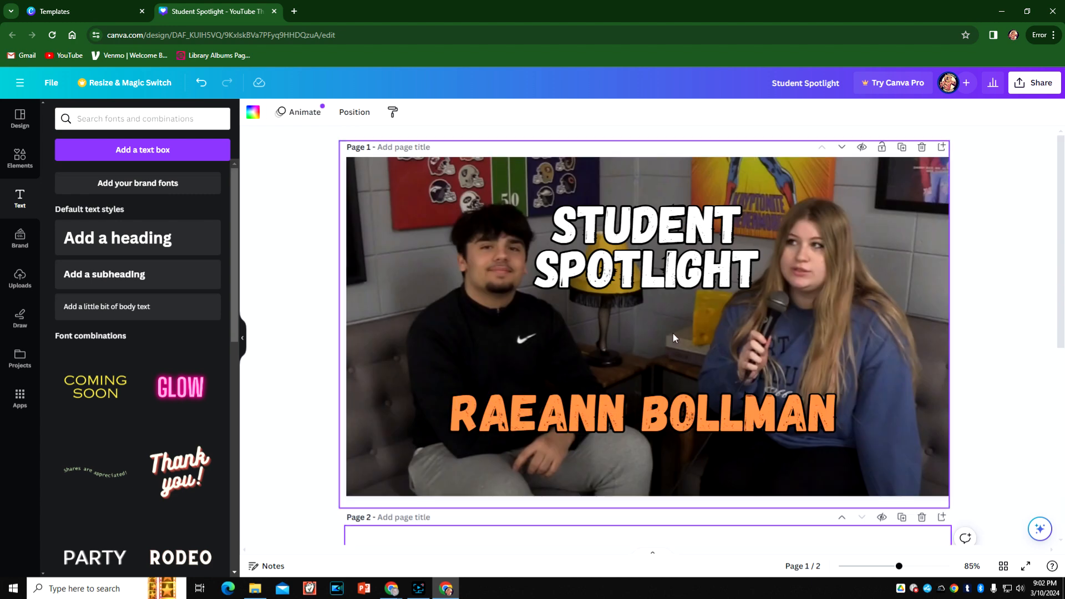
scroll(674, 334, "down", 5)
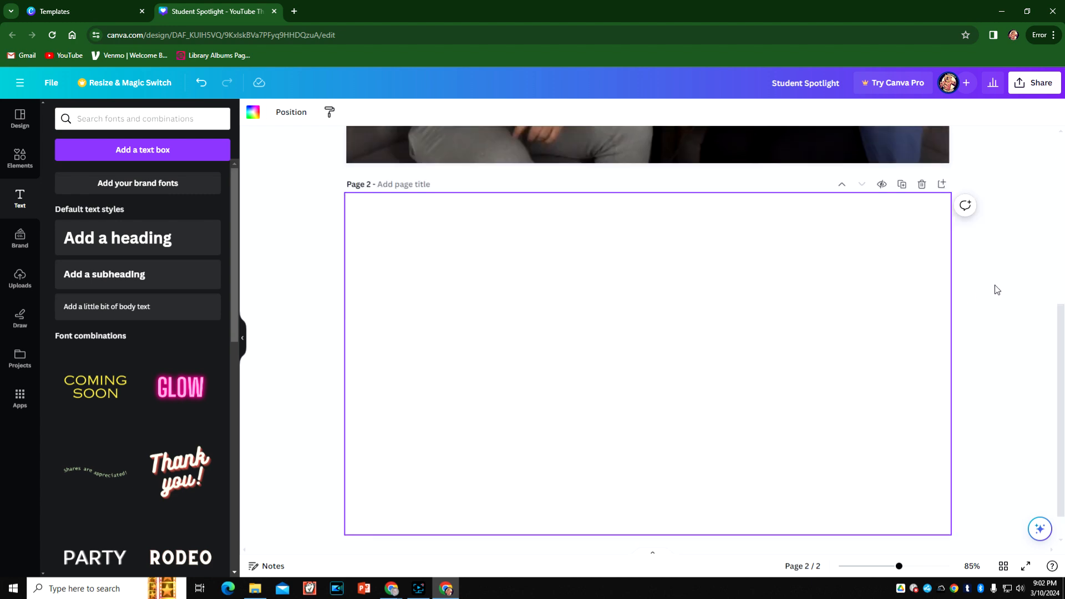
scroll(994, 285, "up", 5)
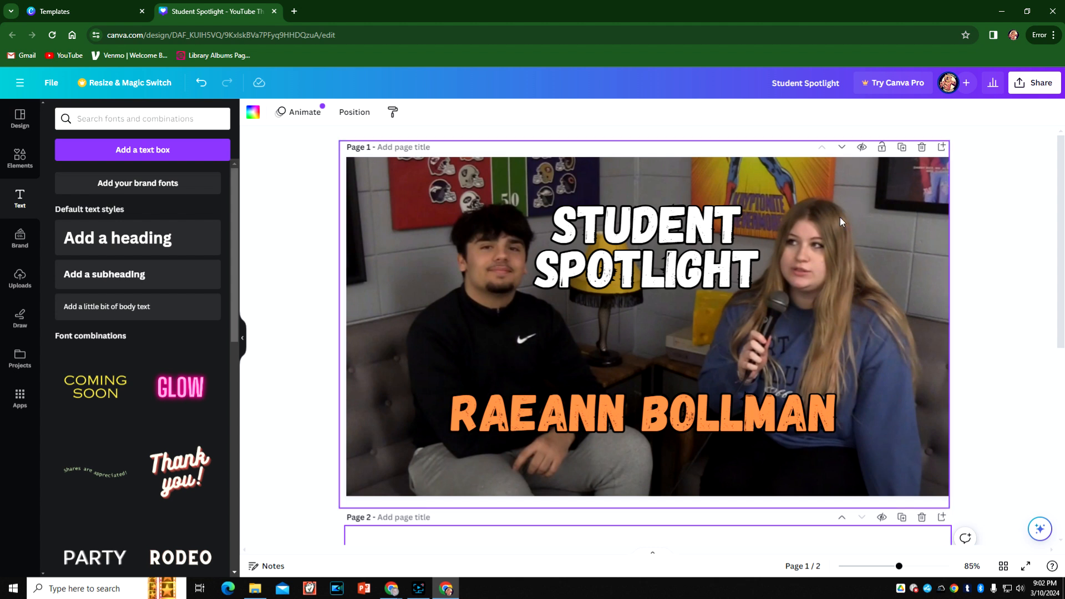
- Download only page 1 of the design as a PNG, leaving out the blank second page, and dismiss the completion notice
left_click(1037, 83)
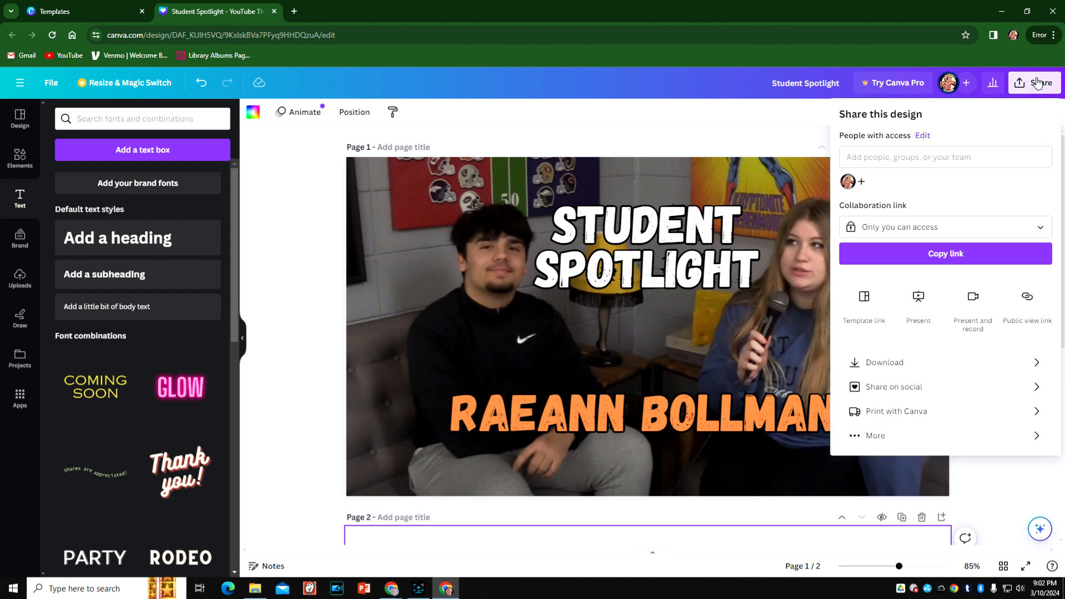
left_click(882, 366)
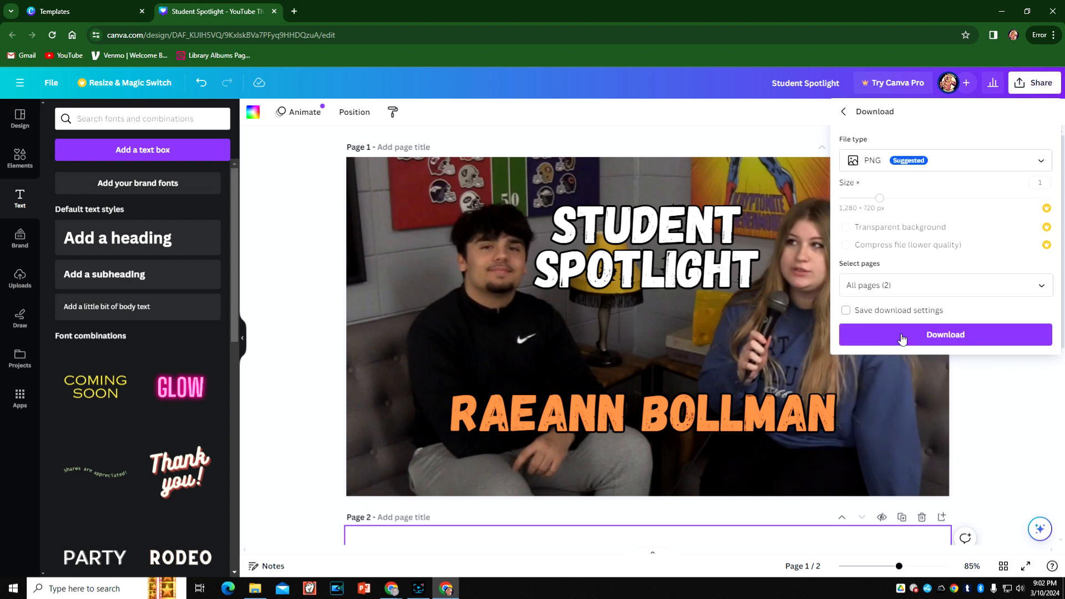
left_click(891, 292)
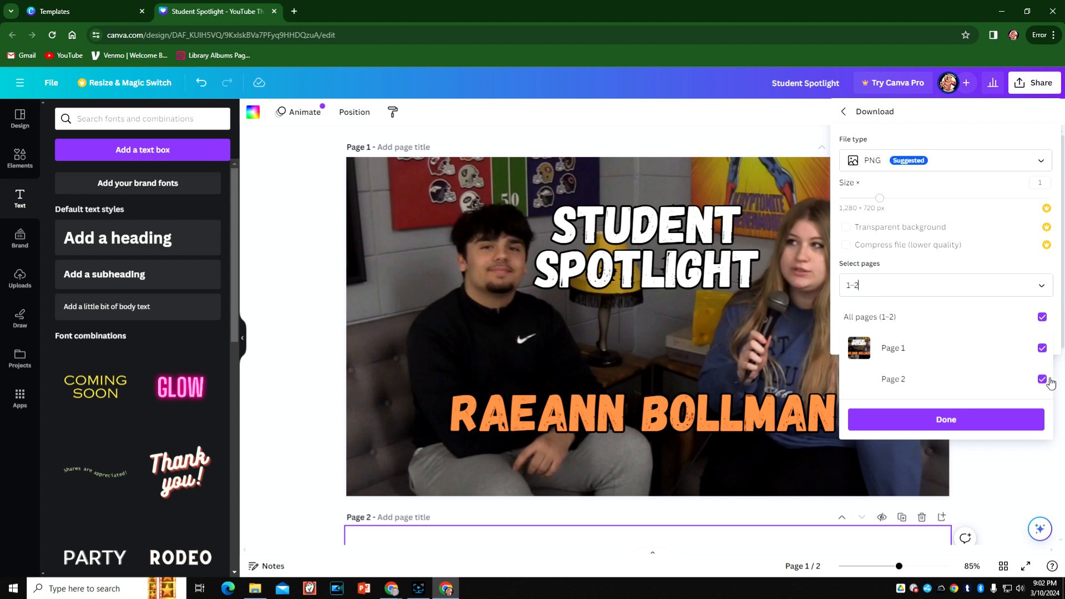
left_click(1042, 320)
left_click(1043, 348)
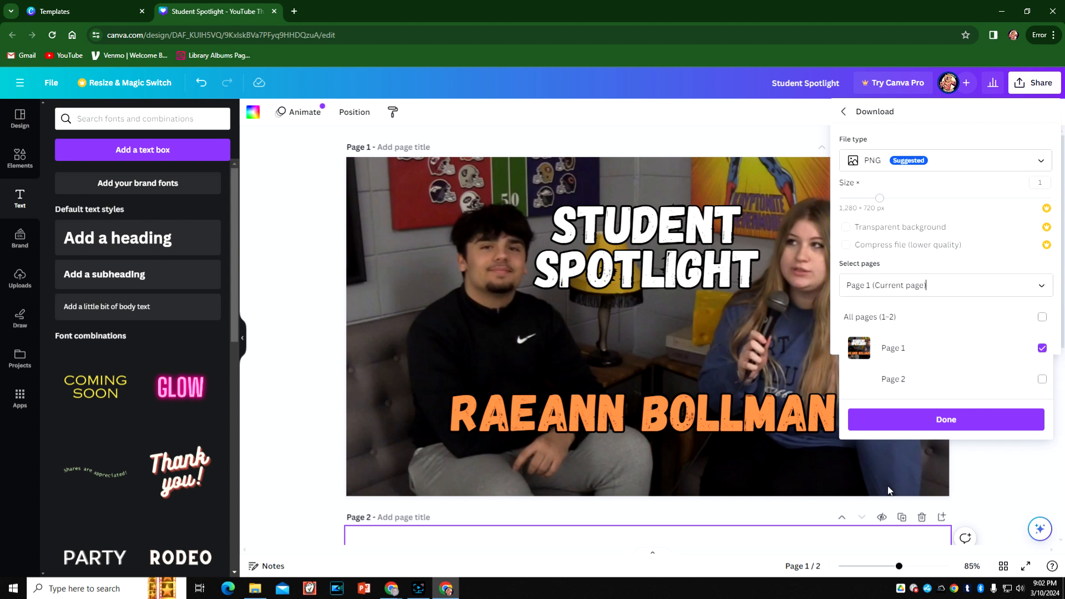
left_click(966, 425)
left_click(935, 332)
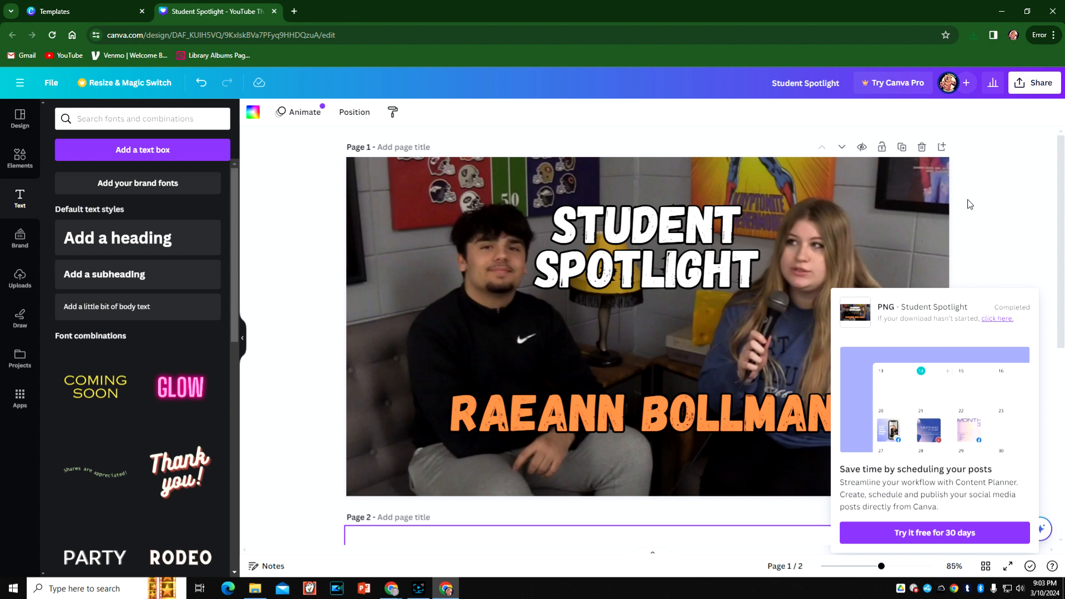
left_click(976, 181)
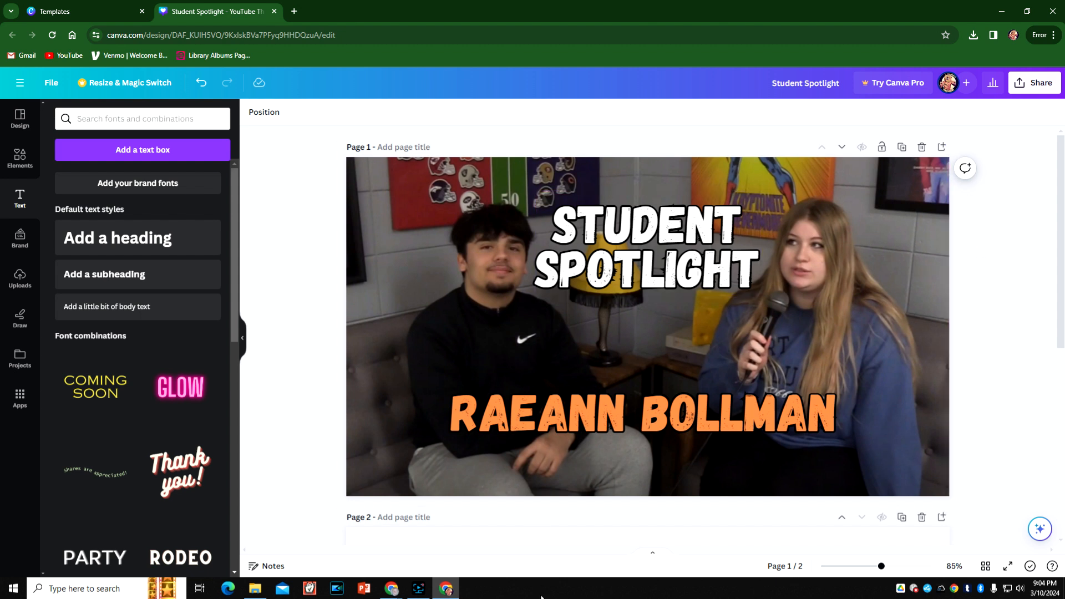
- Switch to the Canva login page in the other Chrome window and sign in with the Owensville DECA Google account
mouse_move(389, 591)
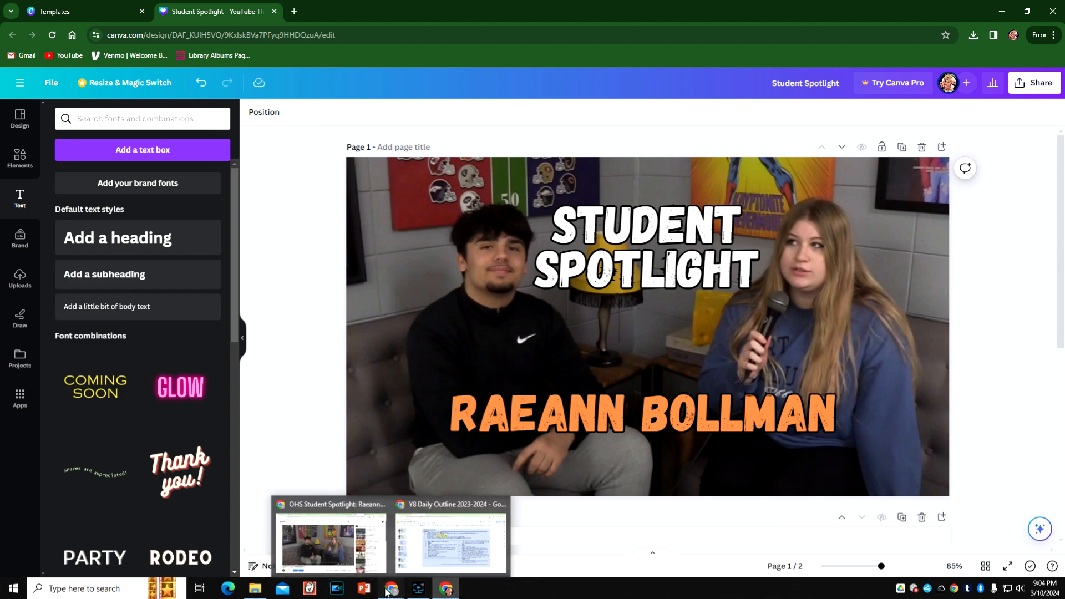
left_click(337, 546)
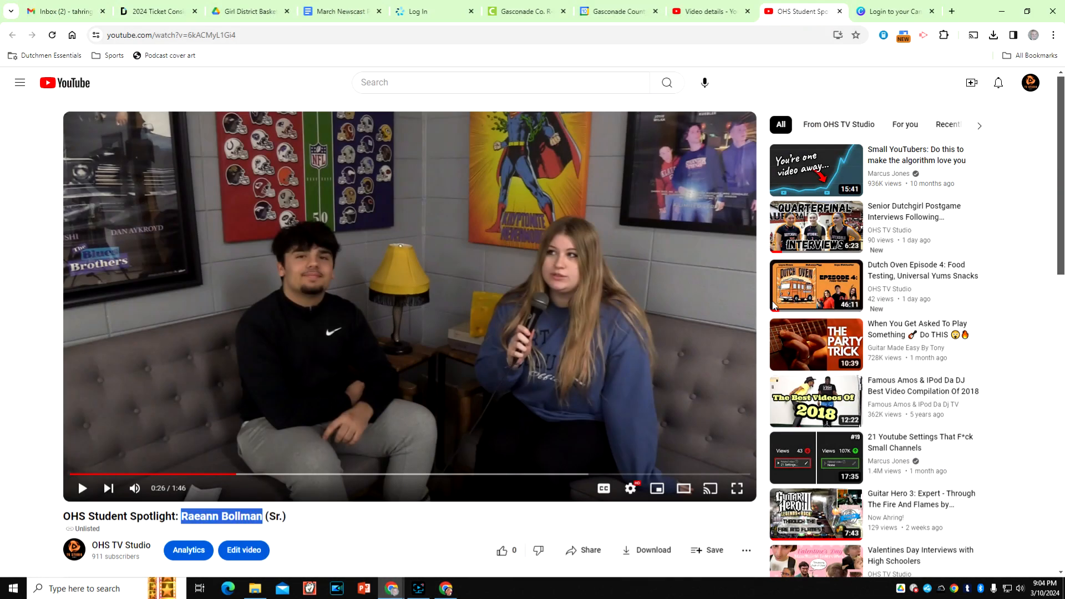
left_click(882, 8)
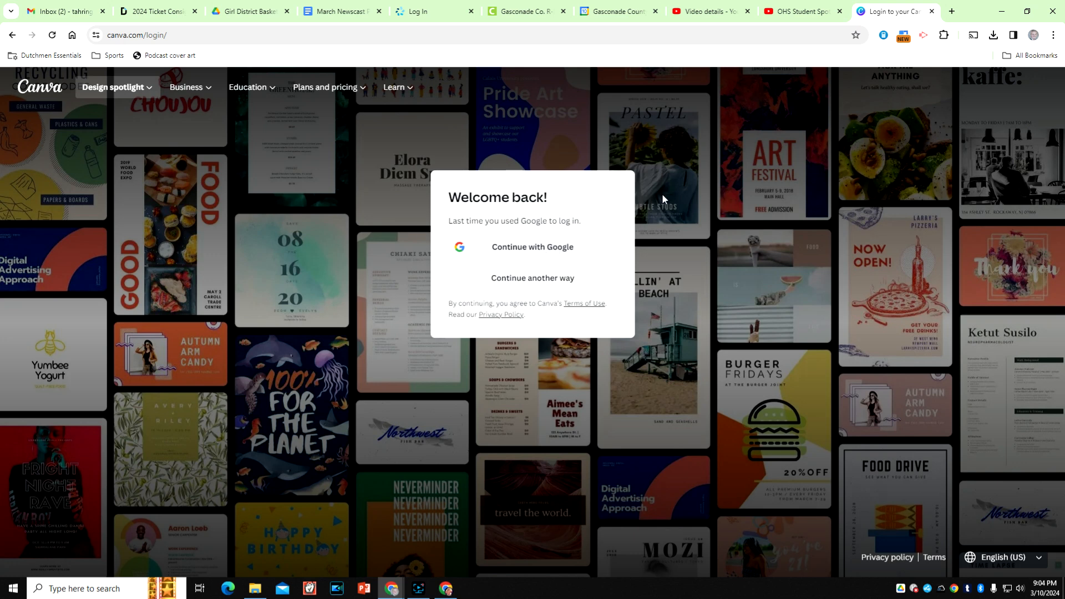
left_click(534, 246)
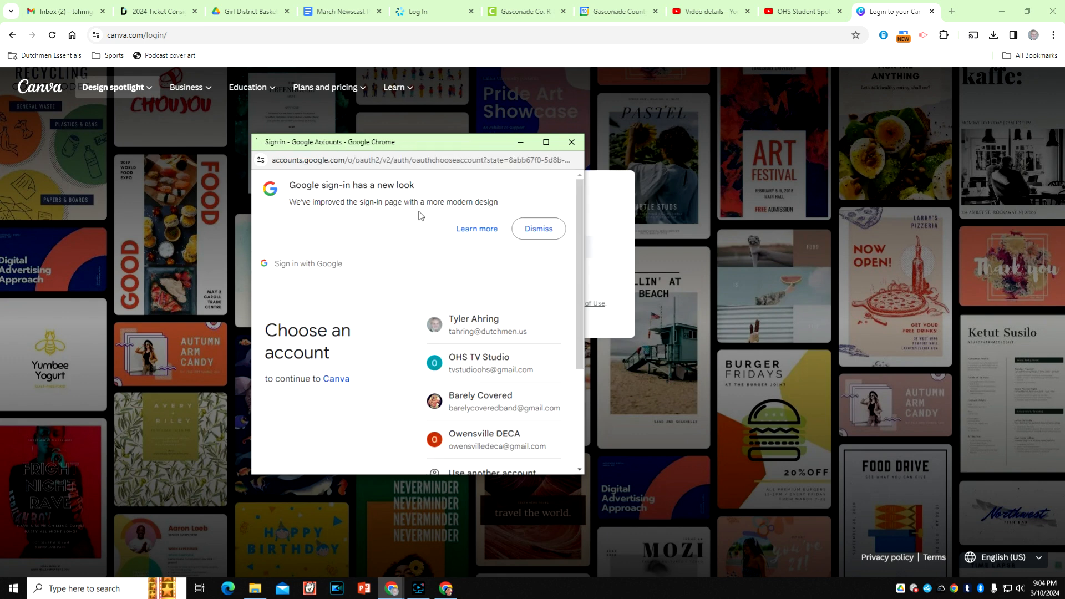
left_click(507, 439)
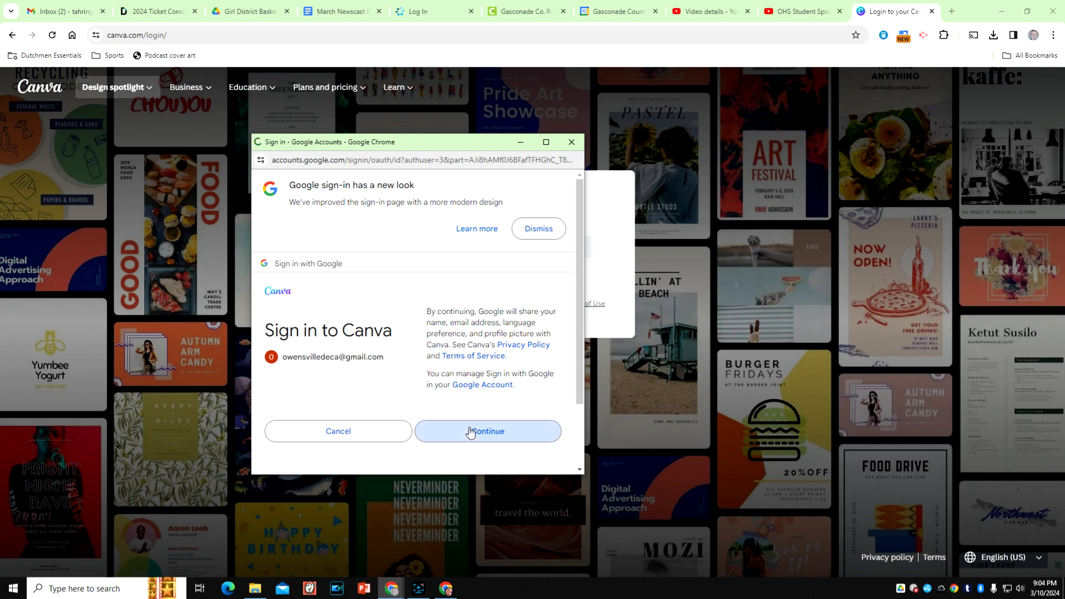
left_click(471, 430)
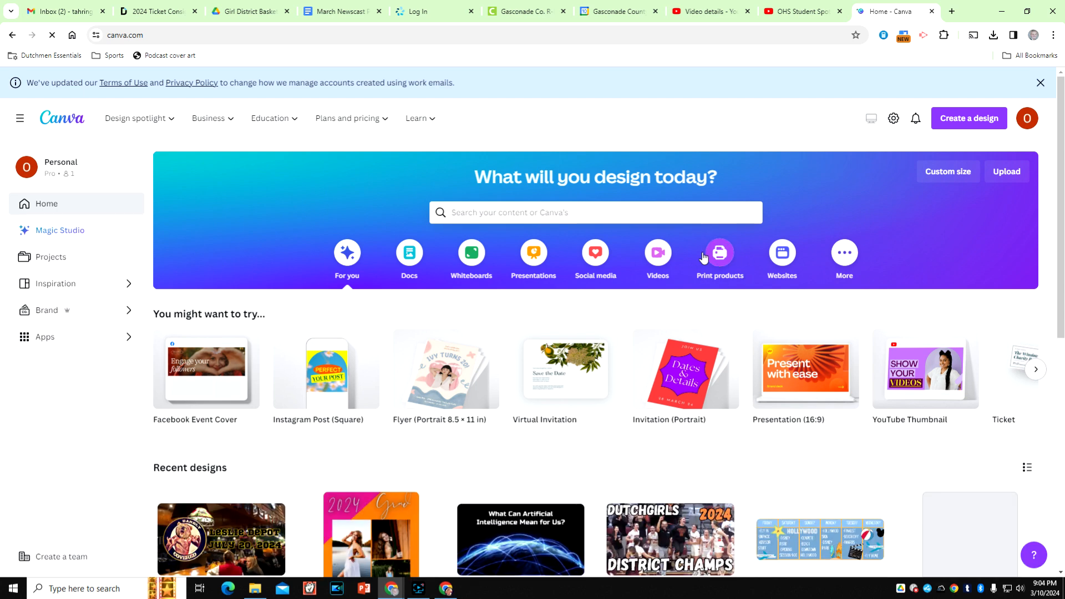
- Browse the account's recent designs for earlier YouTube thumbnails, opening the FCCLA drunk driving assembly design and closing it again
scroll(722, 277, "down", 6)
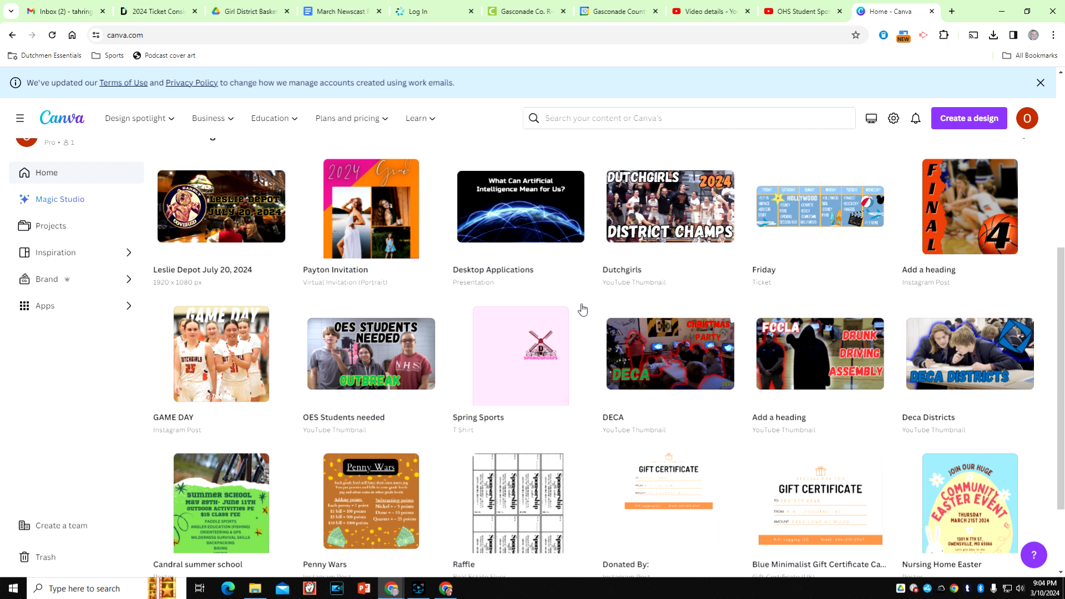
scroll(611, 324, "down", 1)
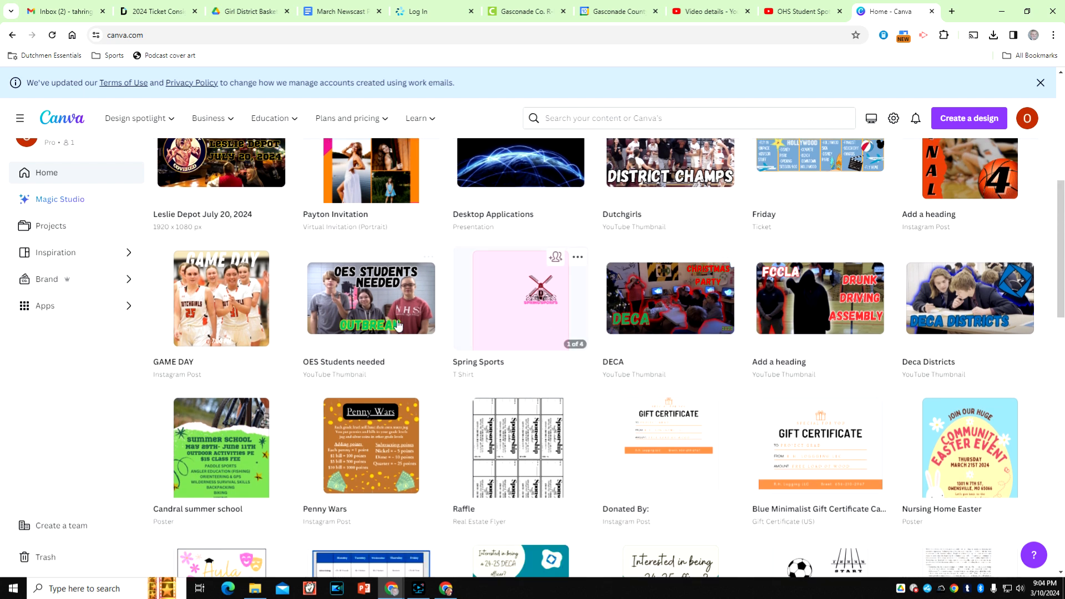
scroll(682, 328, "down", 4)
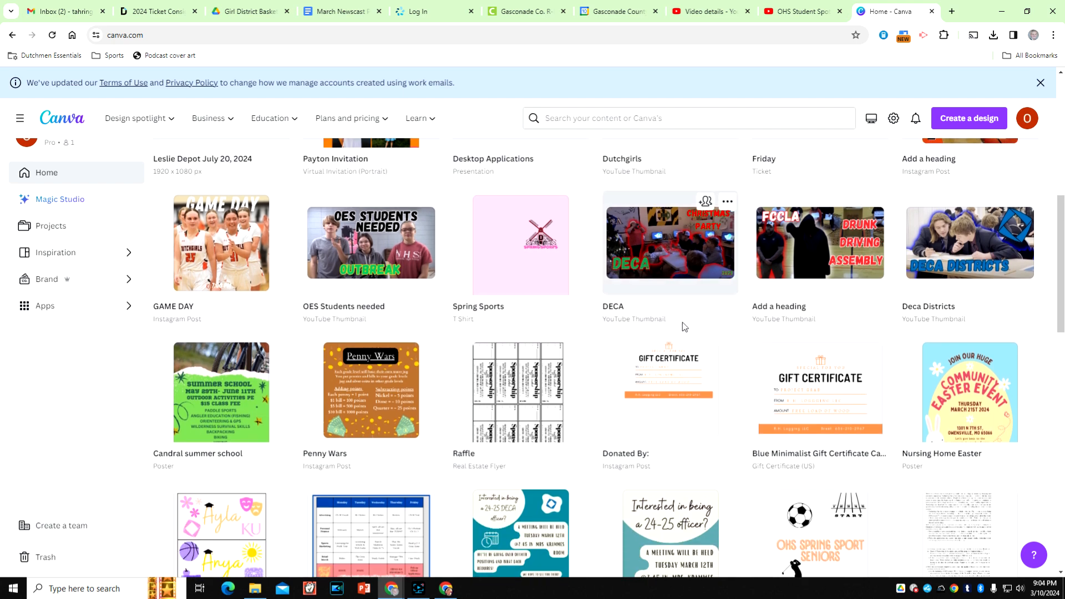
scroll(681, 324, "down", 13)
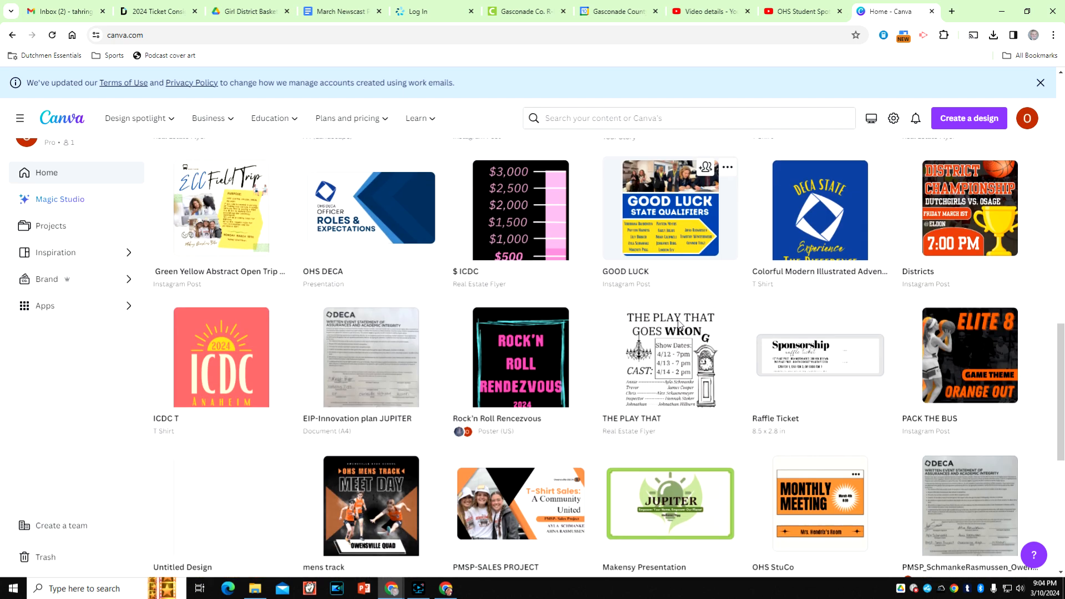
scroll(681, 327, "up", 18)
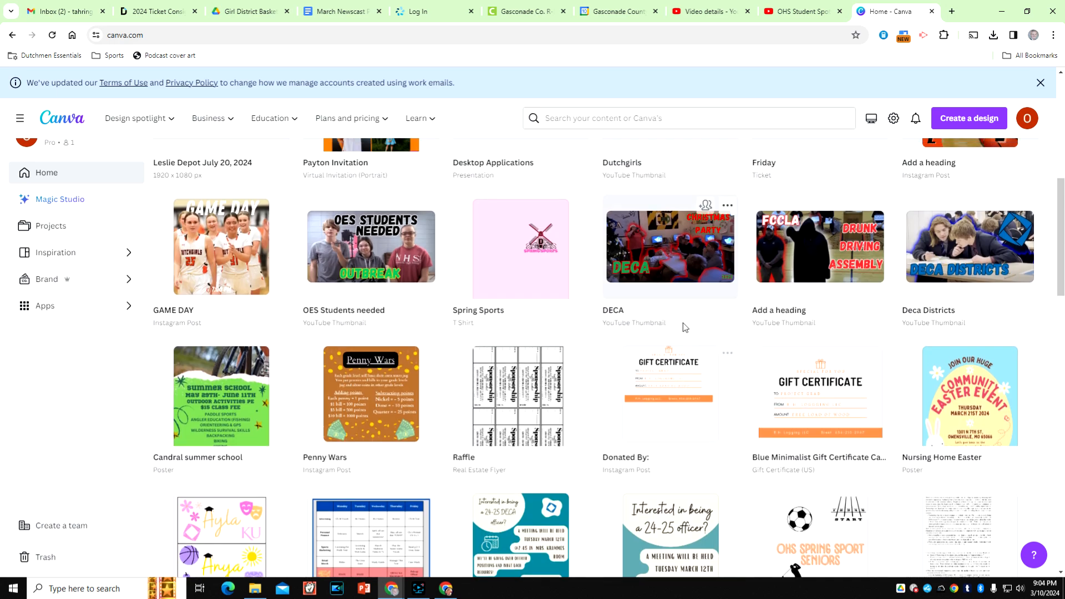
scroll(682, 328, "up", 2)
scroll(702, 347, "down", 1)
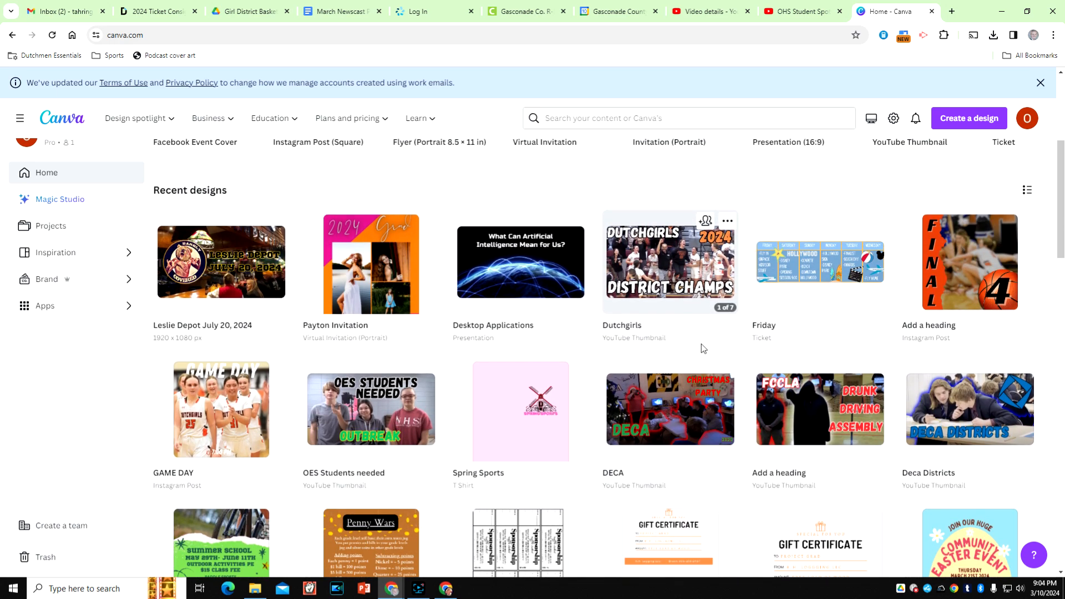
left_click(784, 414)
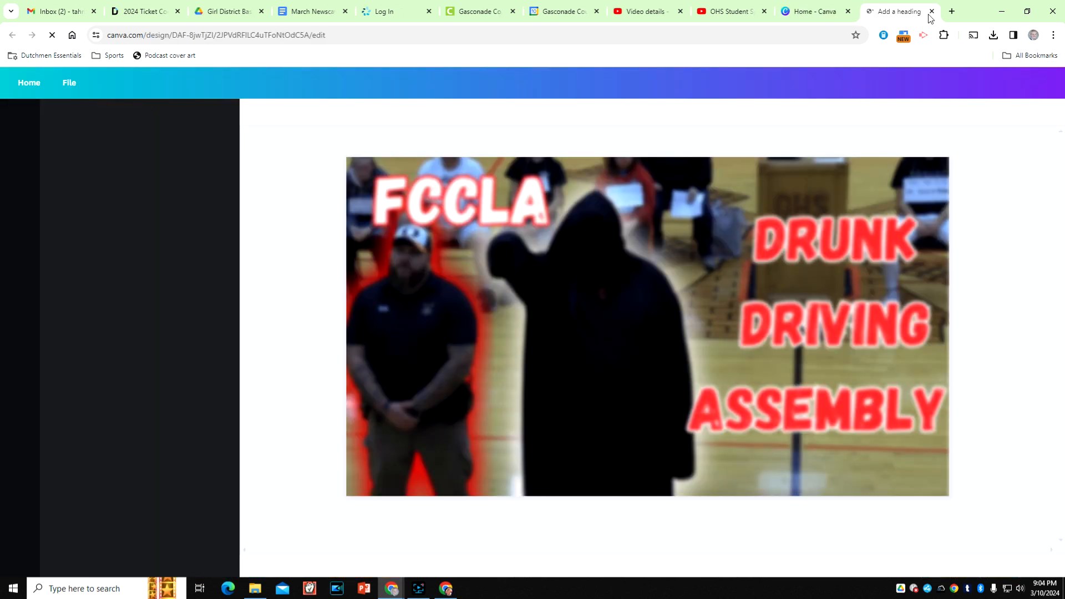
left_click(932, 11)
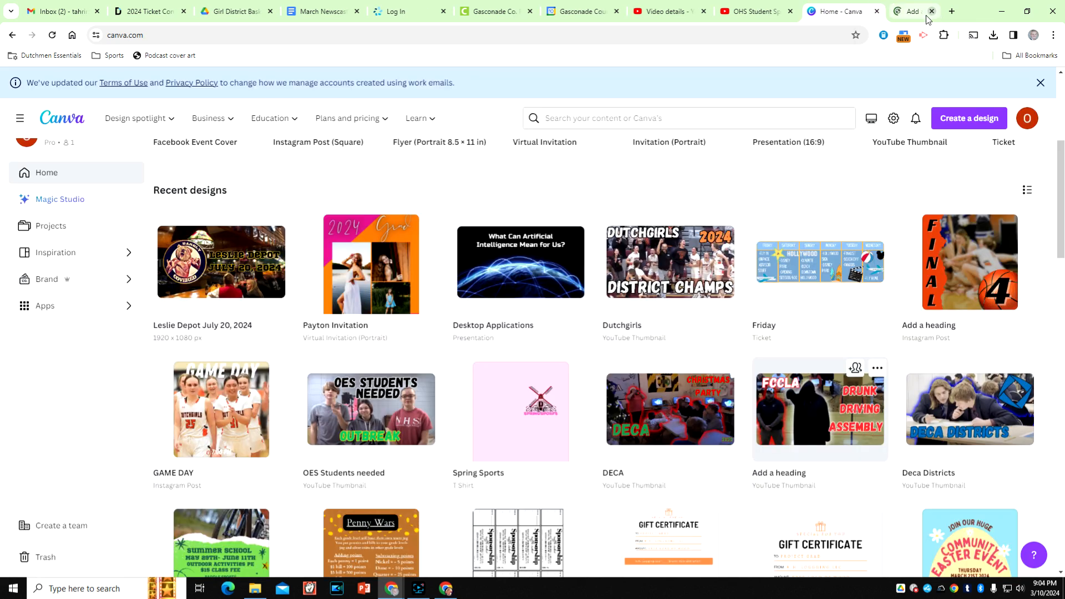
- Open the Dutchgirls YouTube thumbnail design and look through its pages down to the last one
left_click(660, 266)
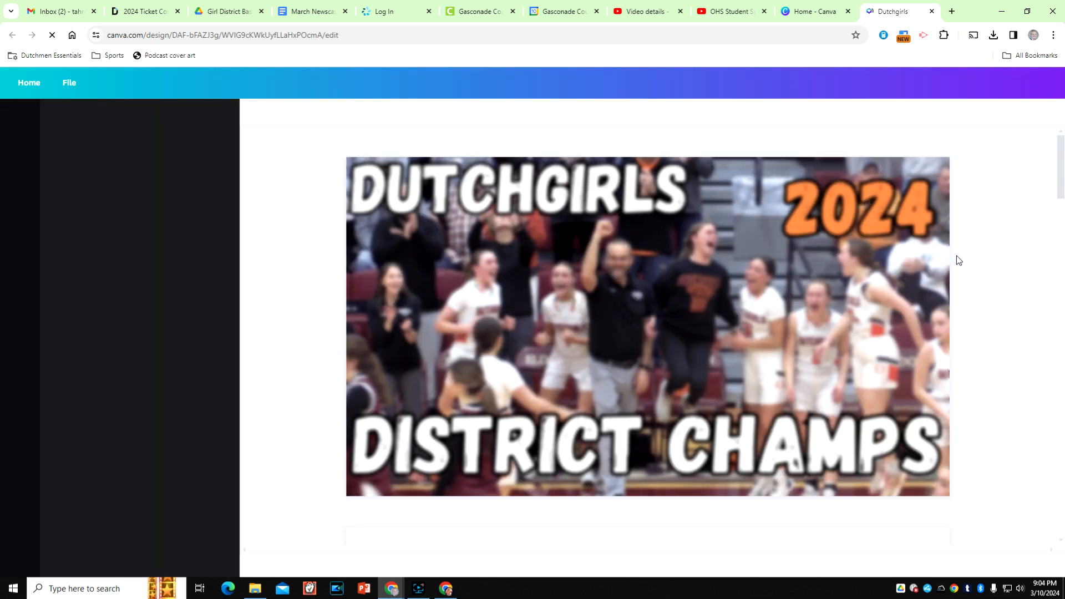
scroll(754, 279, "down", 1)
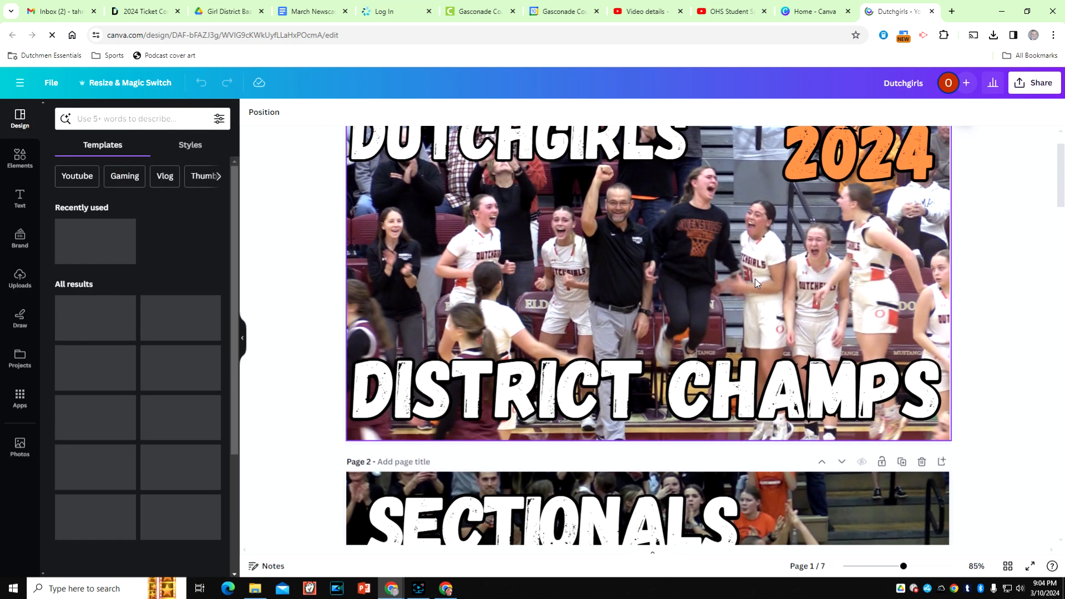
scroll(755, 278, "down", 8)
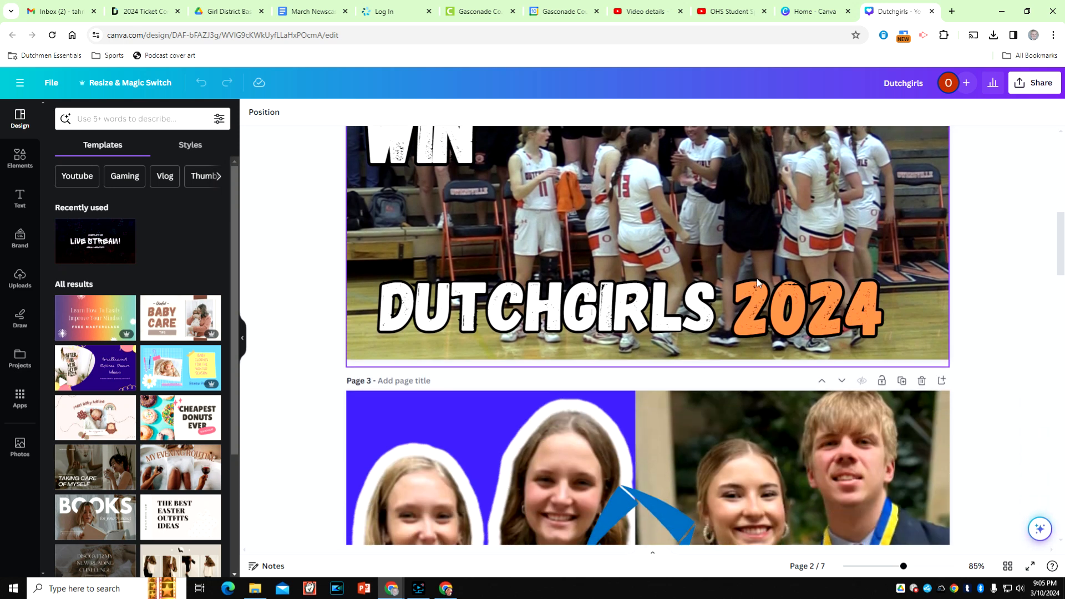
scroll(760, 275, "down", 5)
scroll(1012, 253, "down", 1)
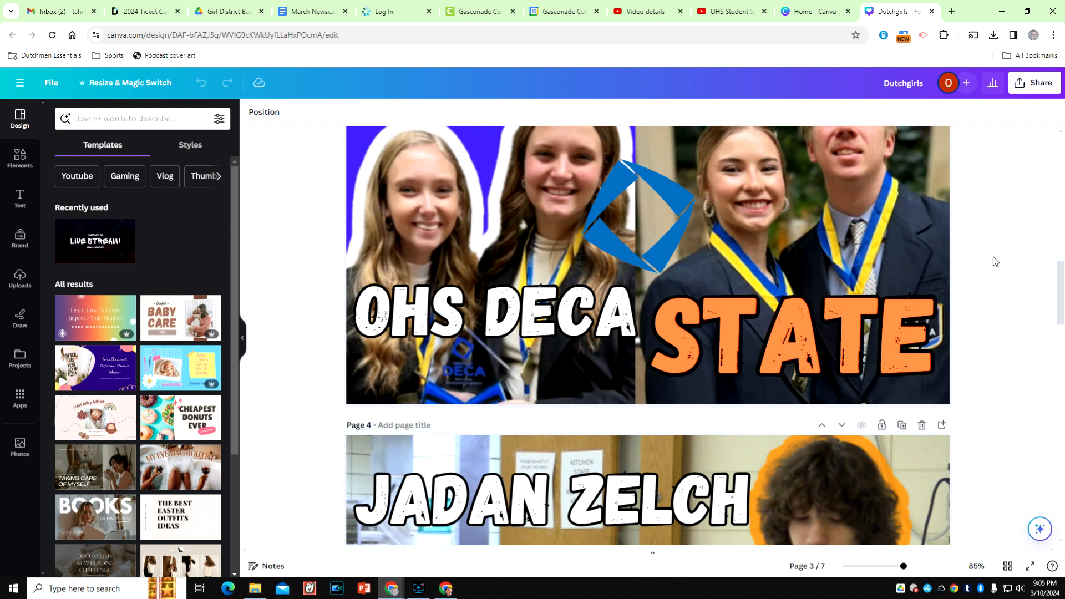
scroll(994, 266, "down", 8)
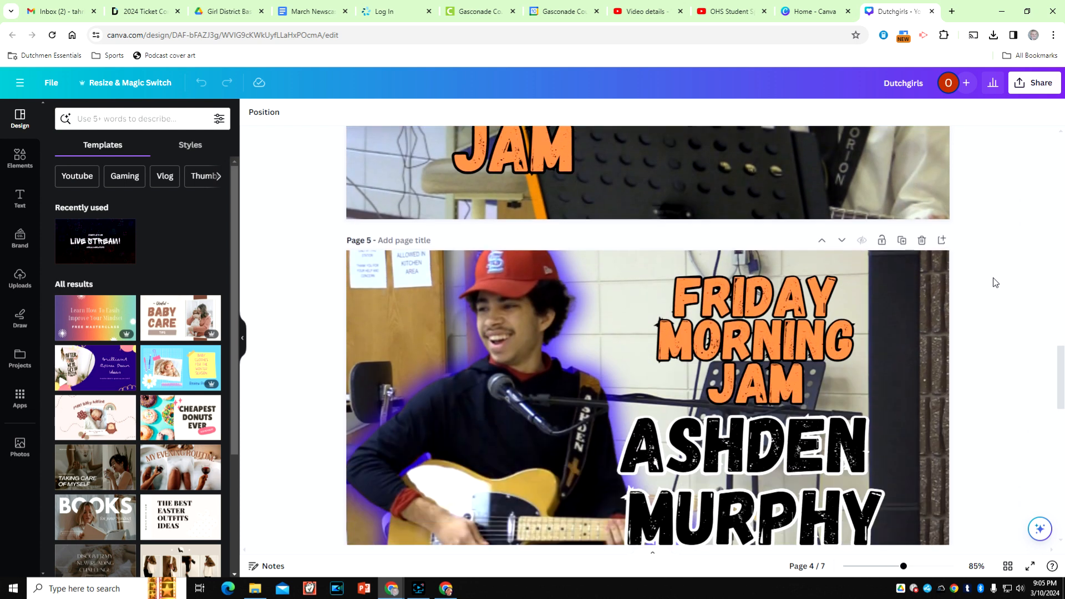
scroll(993, 278, "down", 6)
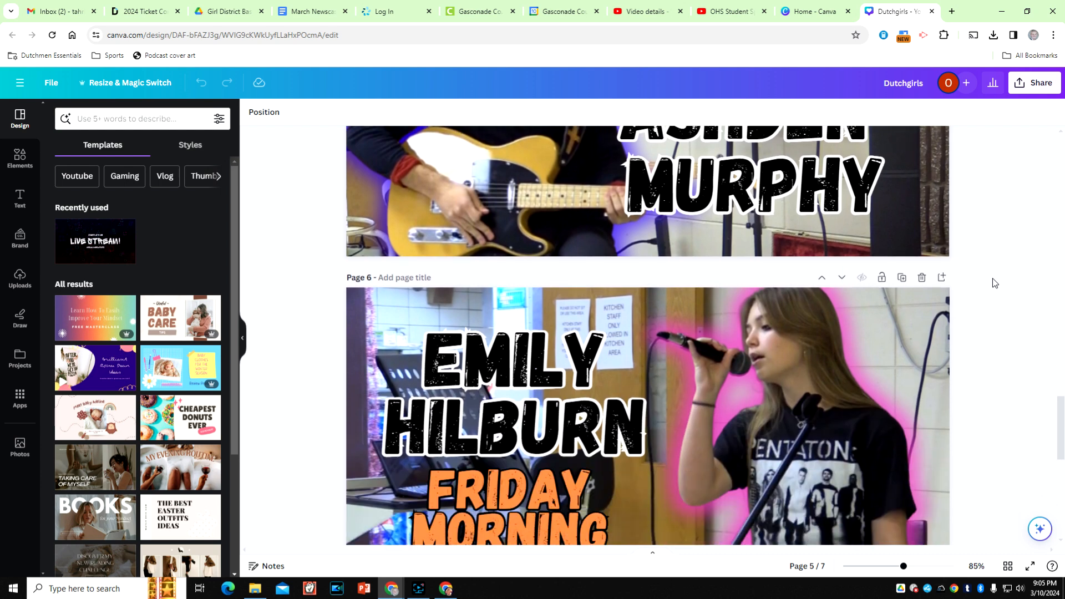
scroll(993, 278, "down", 1)
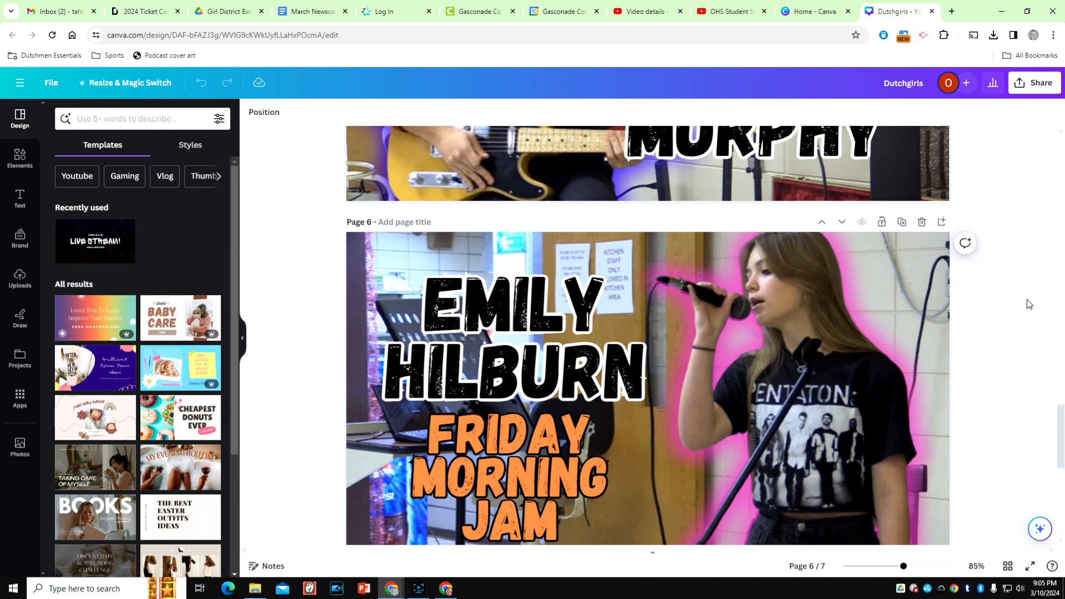
scroll(1026, 294, "down", 4)
scroll(1017, 296, "down", 4)
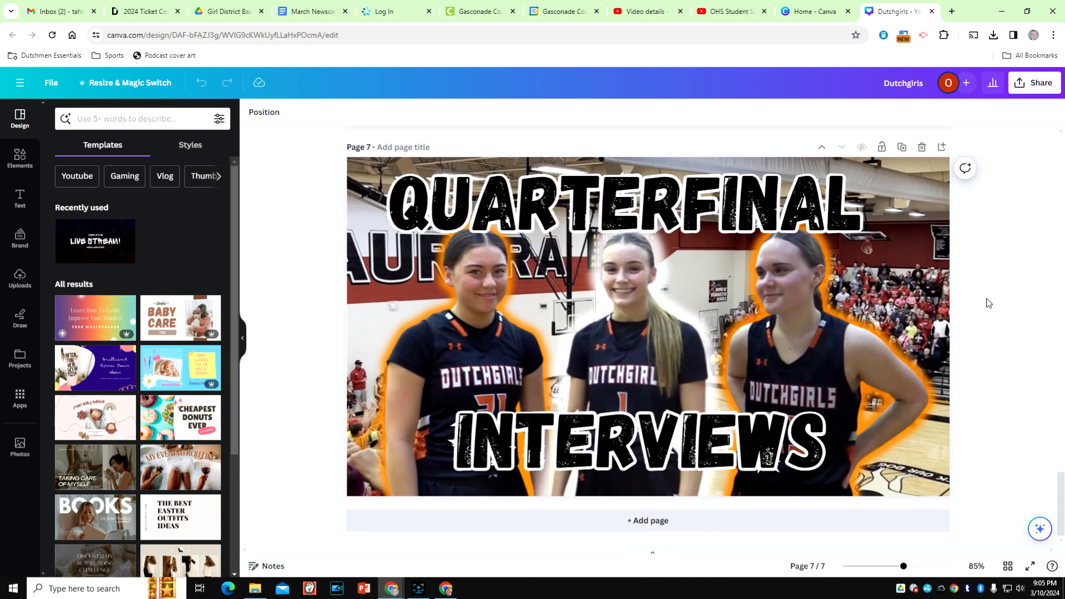
- Add a blank page after the Quarterfinal Interviews thumbnail and upload the image "thumb" from the Desktop folder
left_click(610, 521)
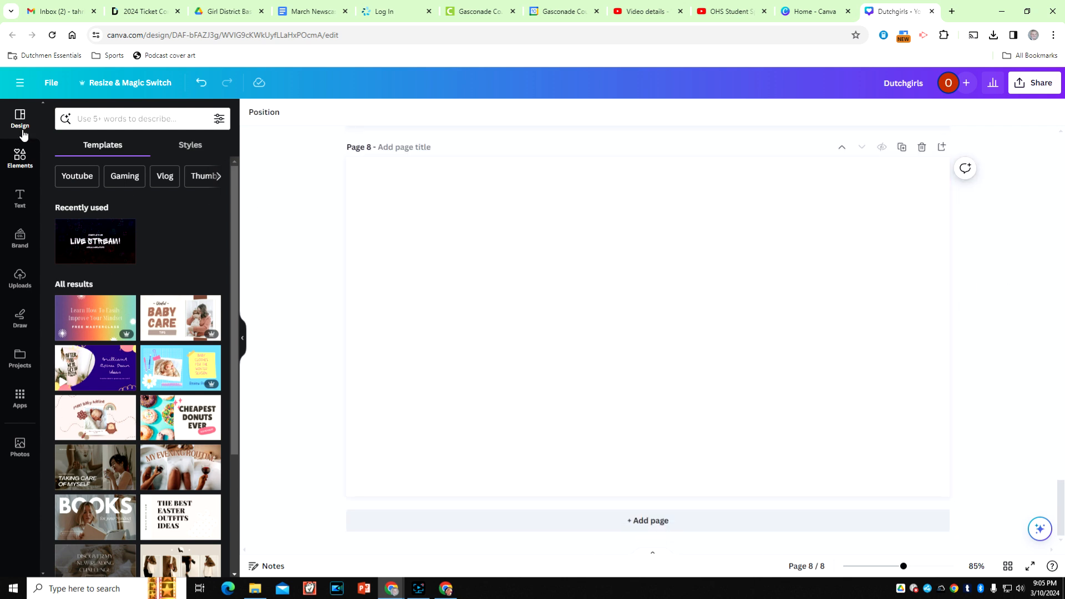
left_click(20, 276)
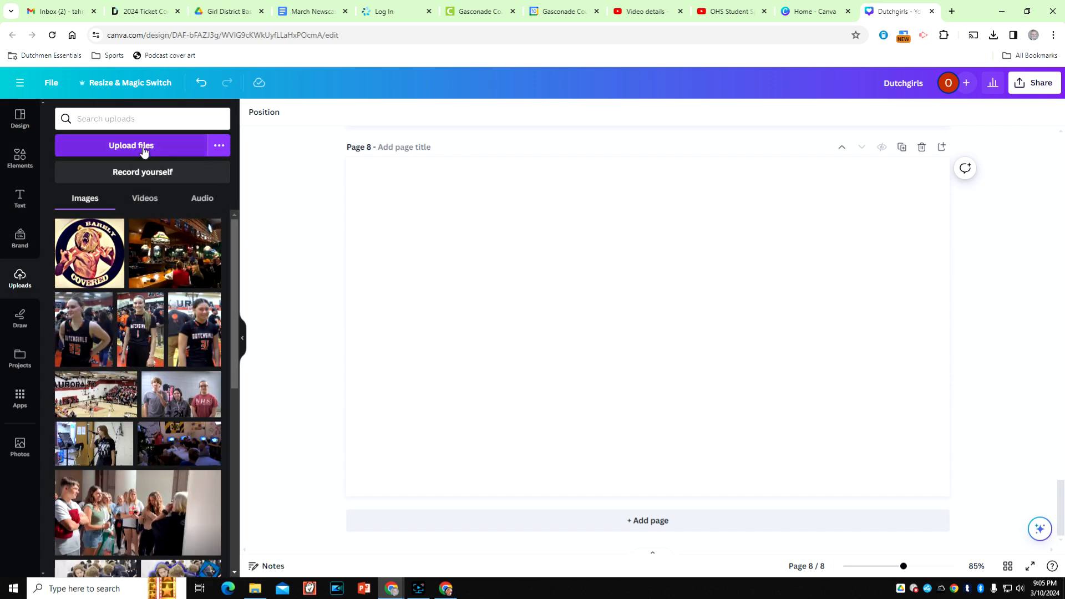
left_click(145, 147)
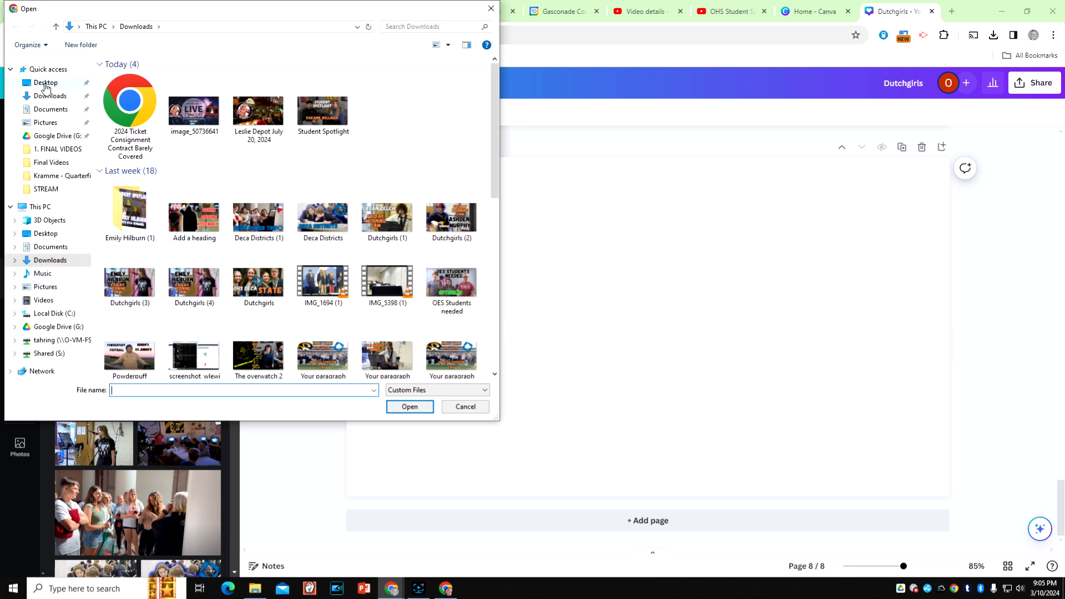
left_click(46, 84)
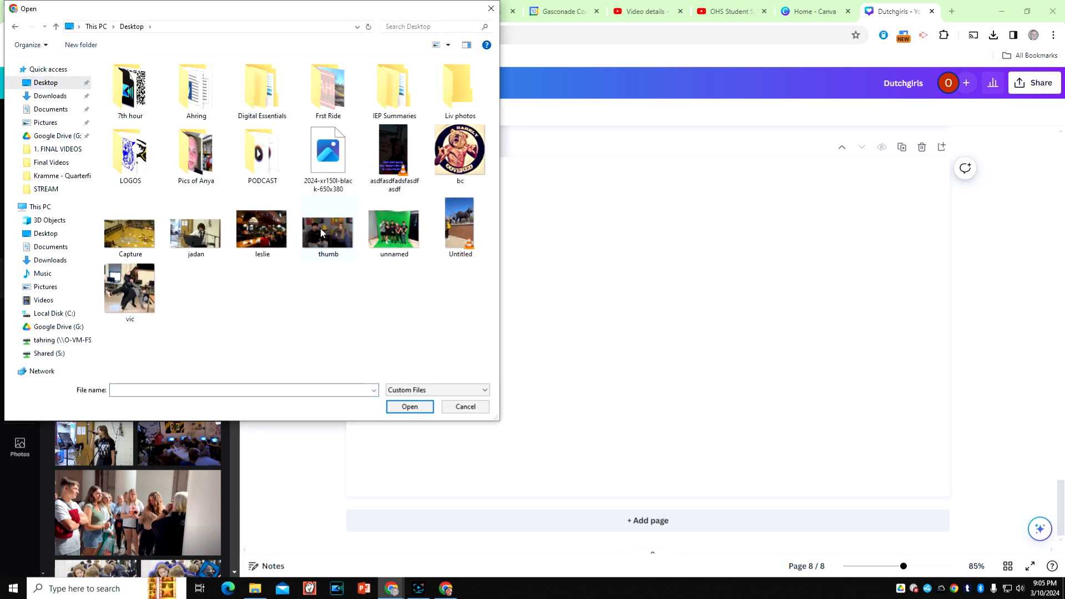
double_click(331, 225)
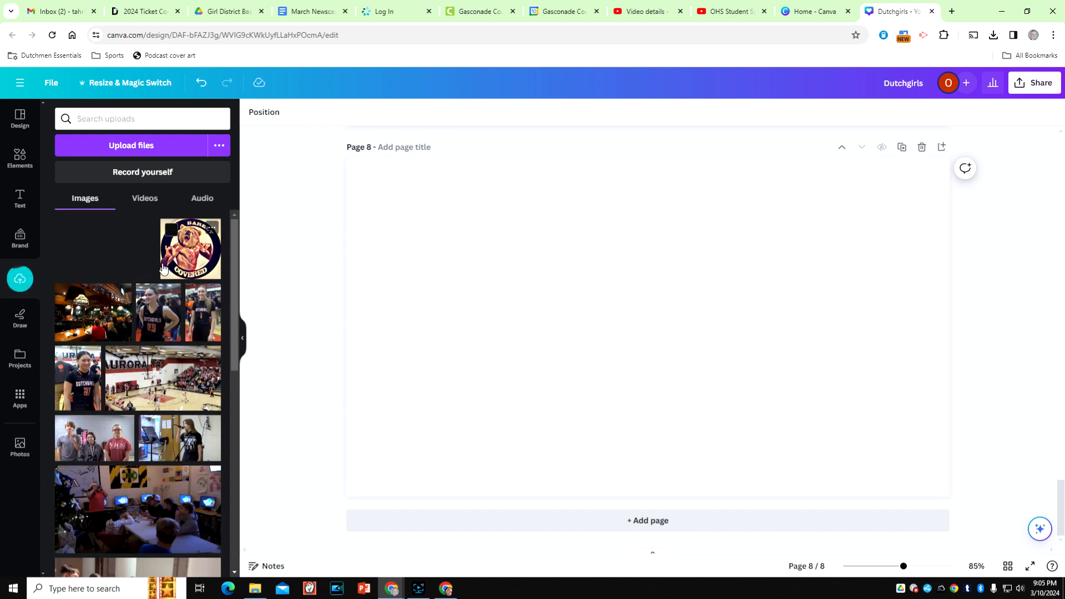
- Place the uploaded "thumb" photo on the blank page and crop it to the girl holding the microphone
left_click(109, 257)
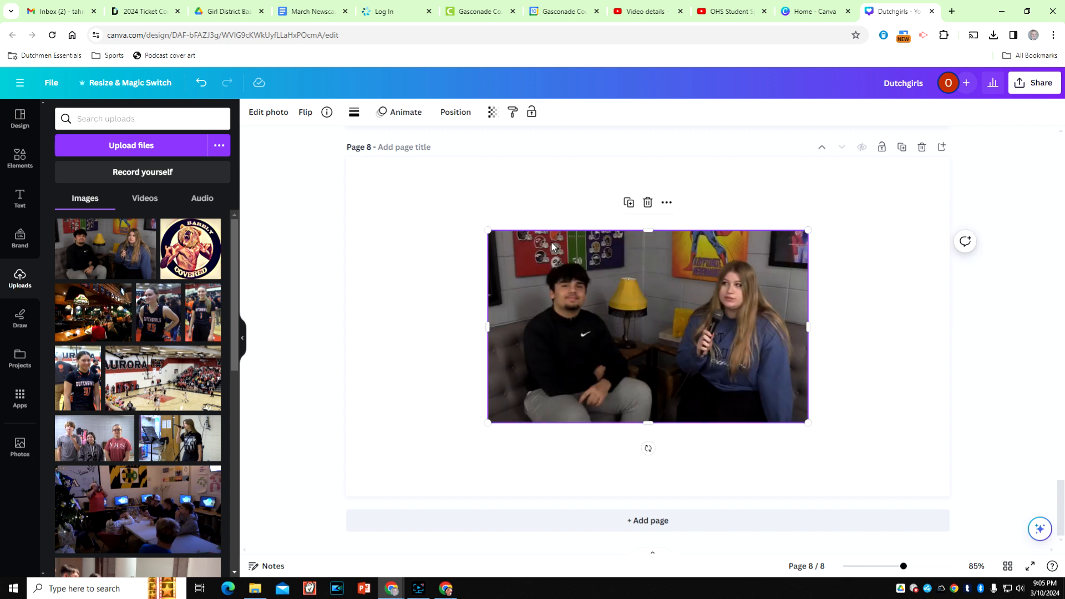
left_click_drag(487, 230, 321, 183)
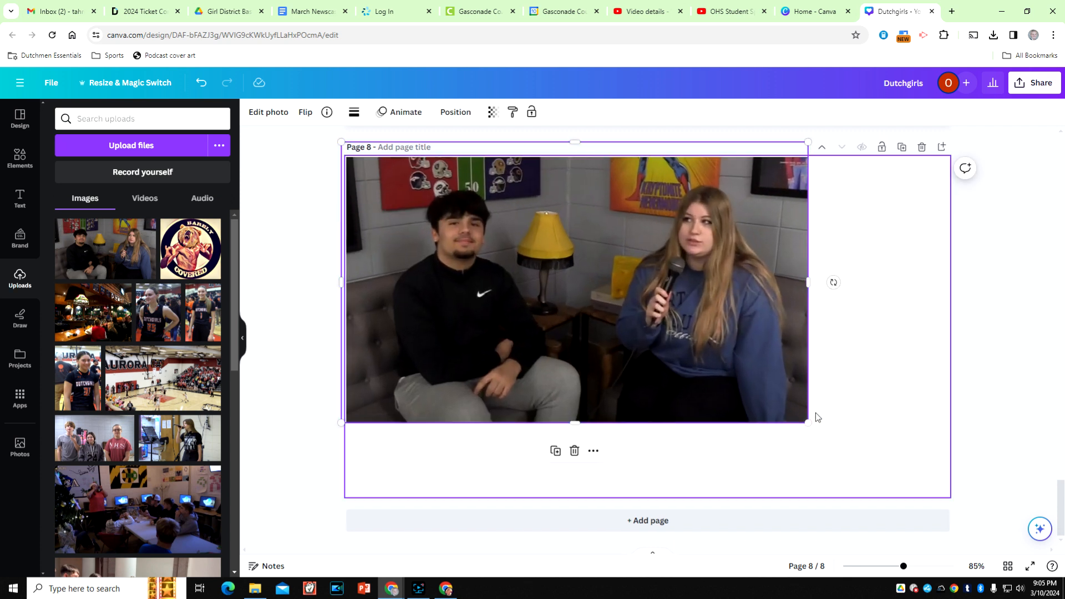
left_click_drag(808, 423, 697, 357)
left_click_drag(535, 284, 639, 348)
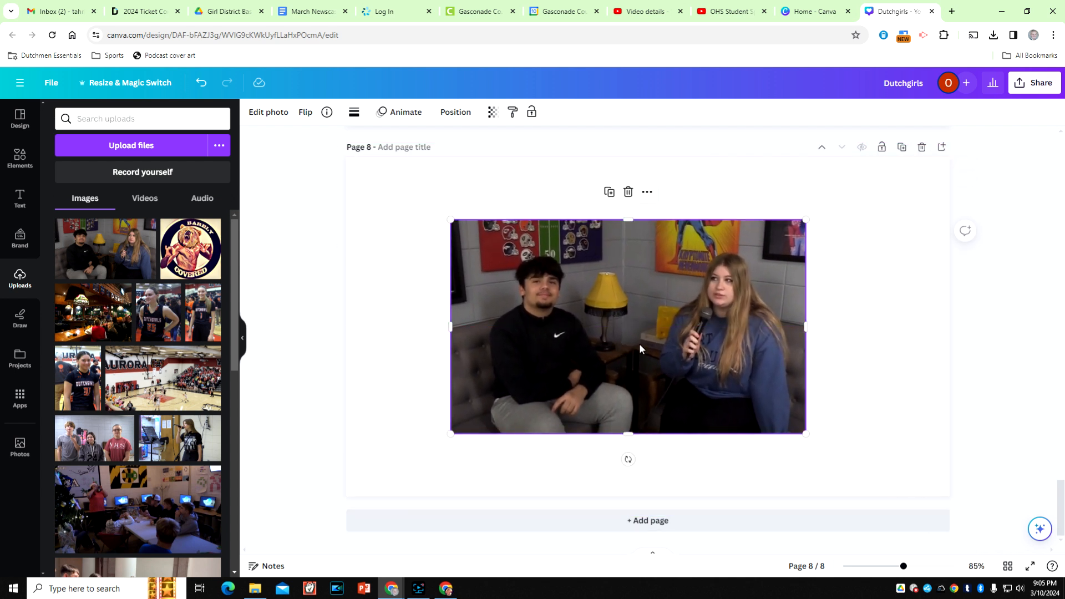
left_click_drag(450, 327, 648, 338)
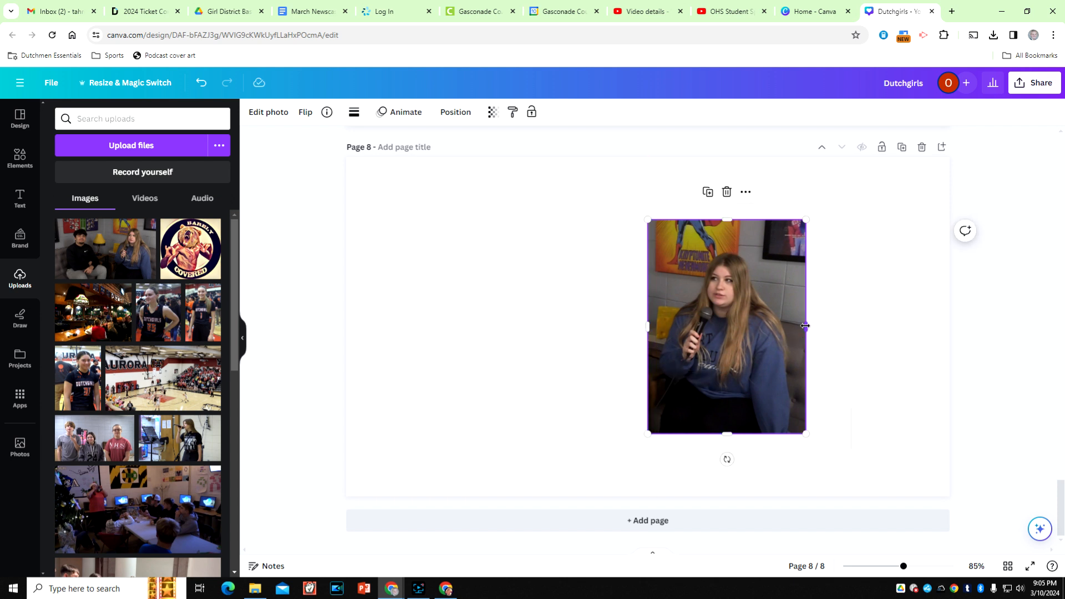
left_click_drag(805, 326, 801, 327)
left_click_drag(722, 217, 722, 237)
left_click(880, 296)
- Remove the background from the cropped photo of the girl
left_click(747, 314)
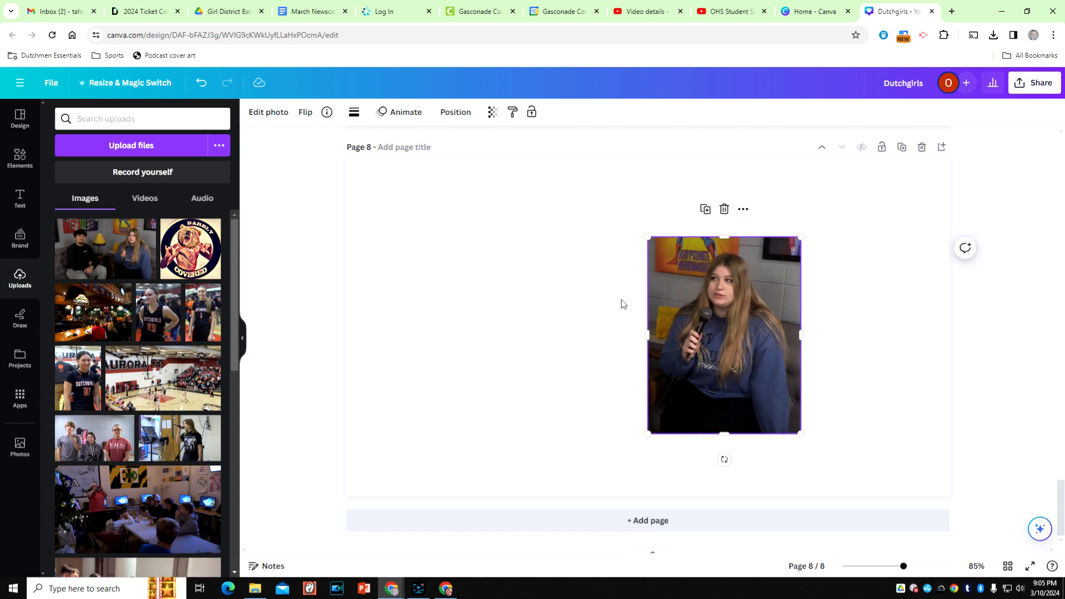
left_click(274, 114)
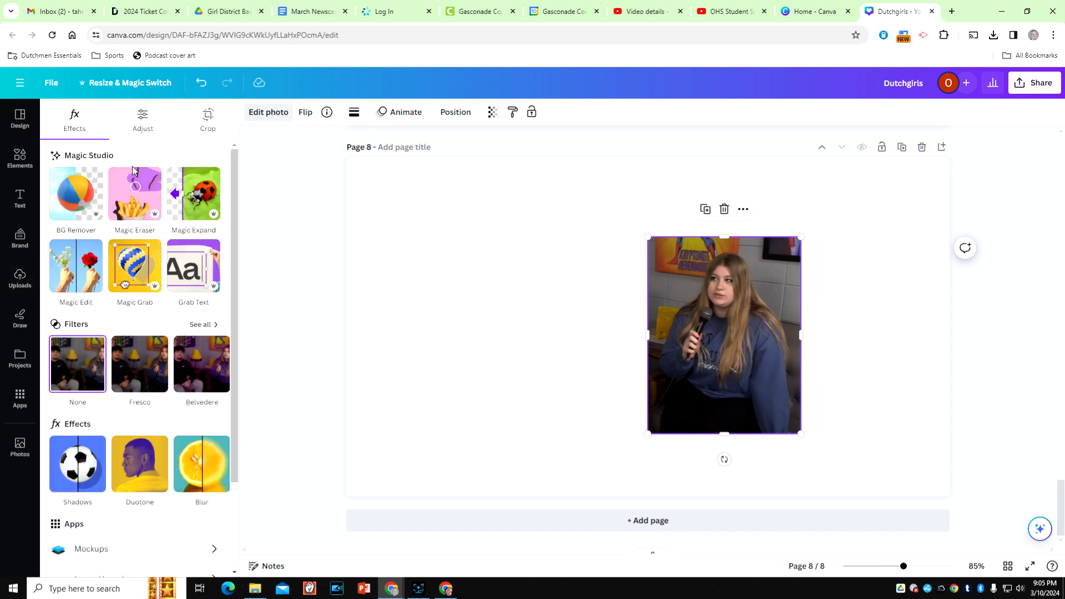
left_click(77, 195)
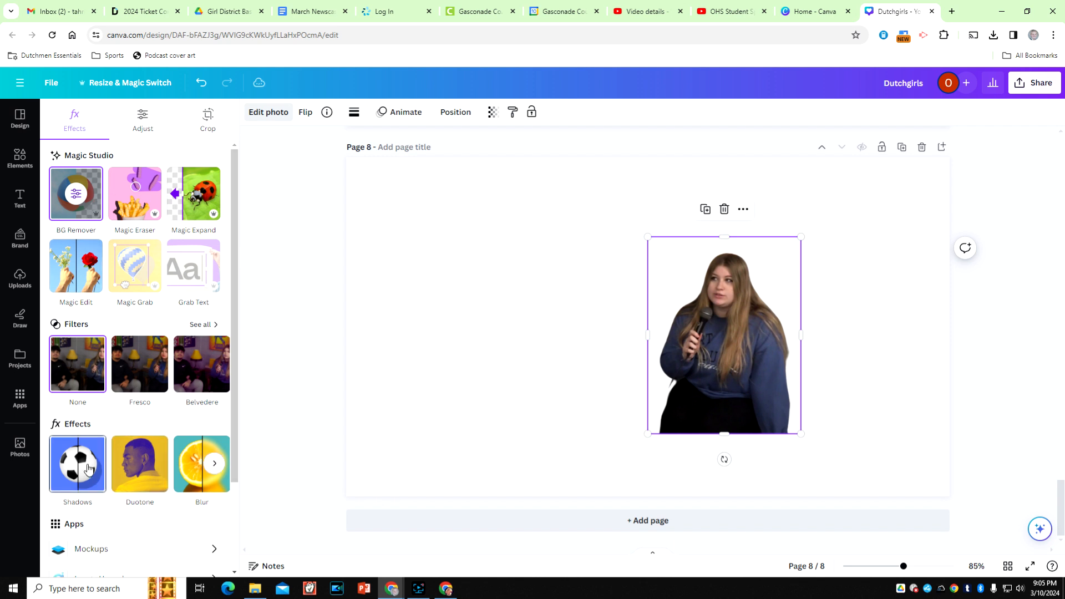
- Give the girl's cutout a Glow shadow in green #05FF00 with intensity 91 and size 33
left_click(67, 467)
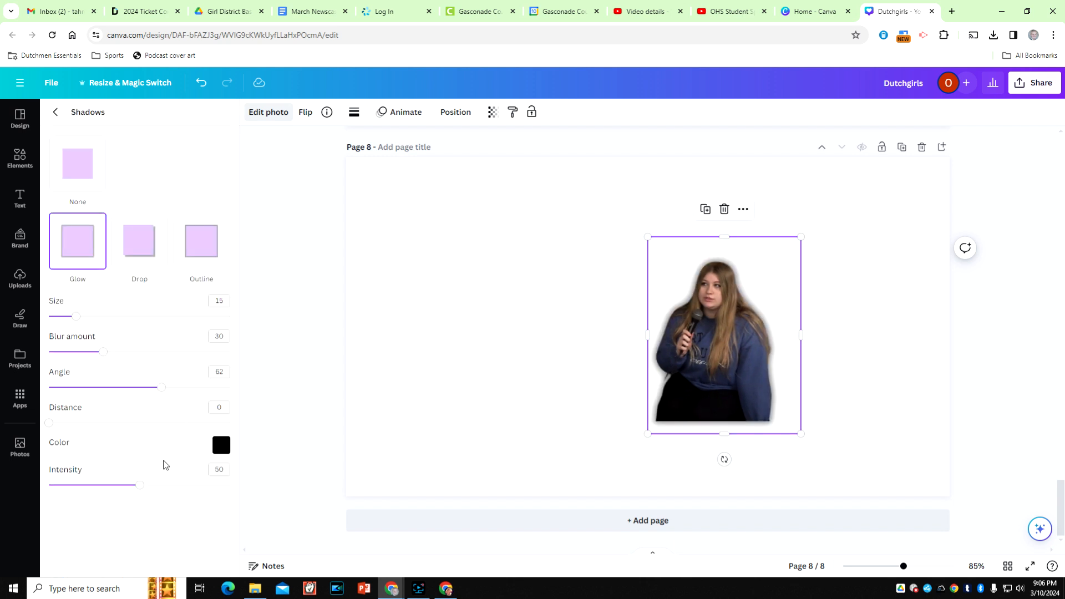
left_click(221, 446)
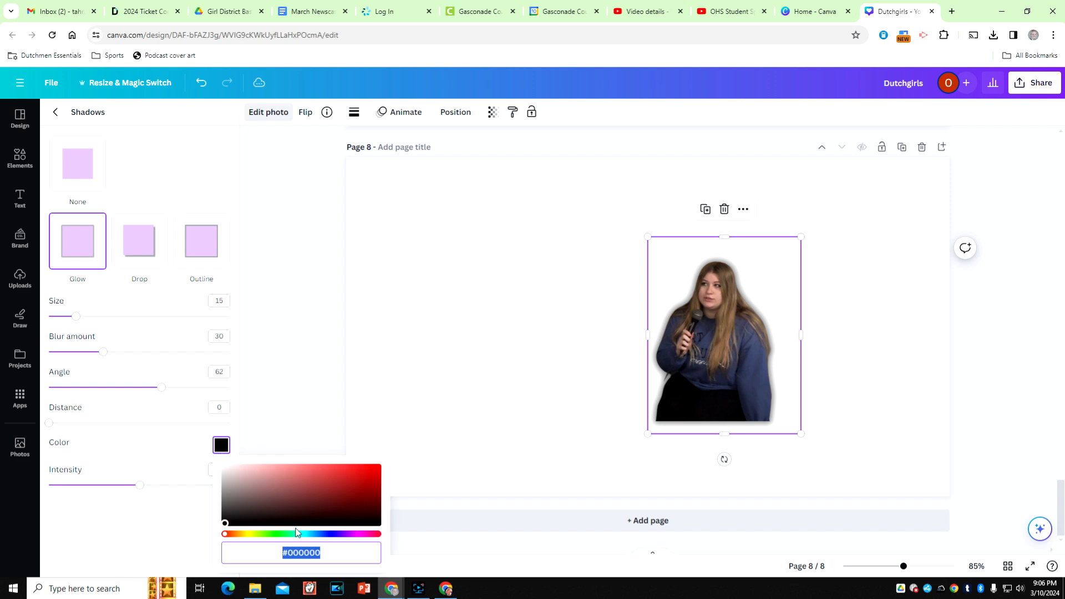
left_click(275, 533)
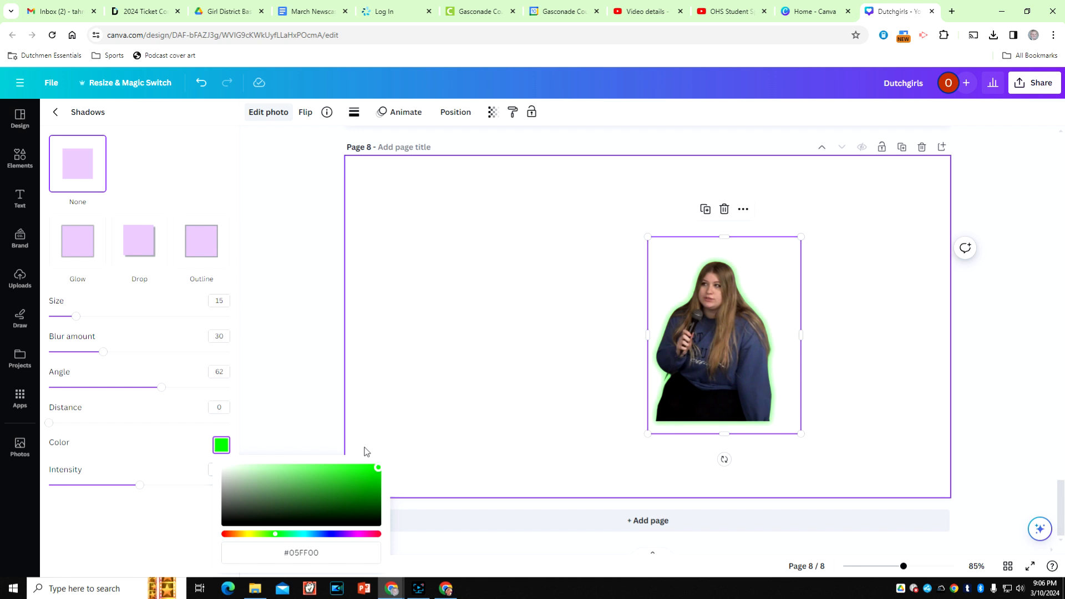
left_click_drag(140, 487, 154, 488)
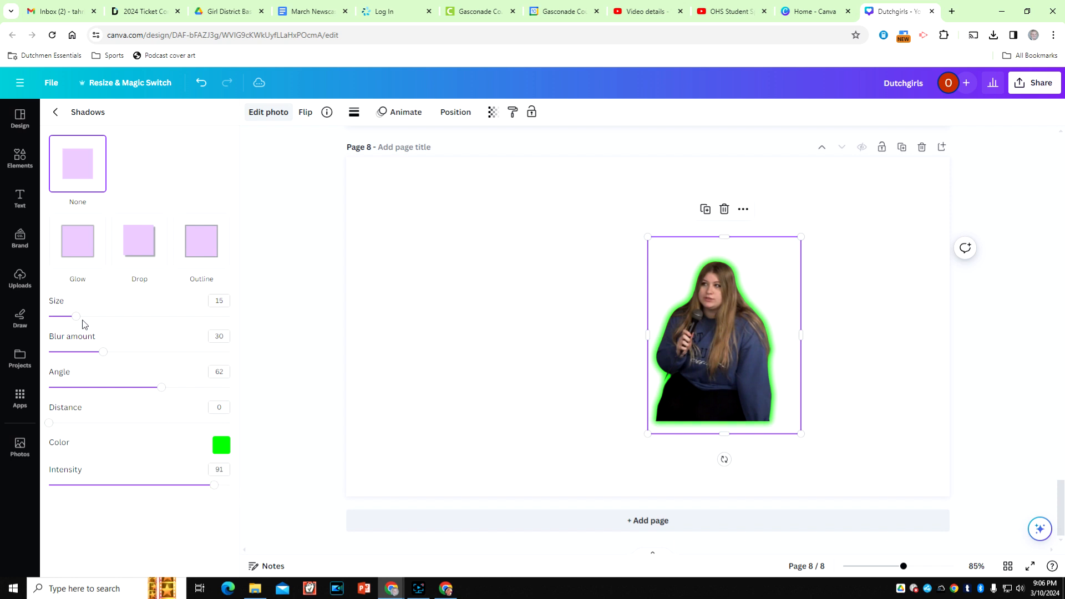
left_click_drag(79, 322, 108, 317)
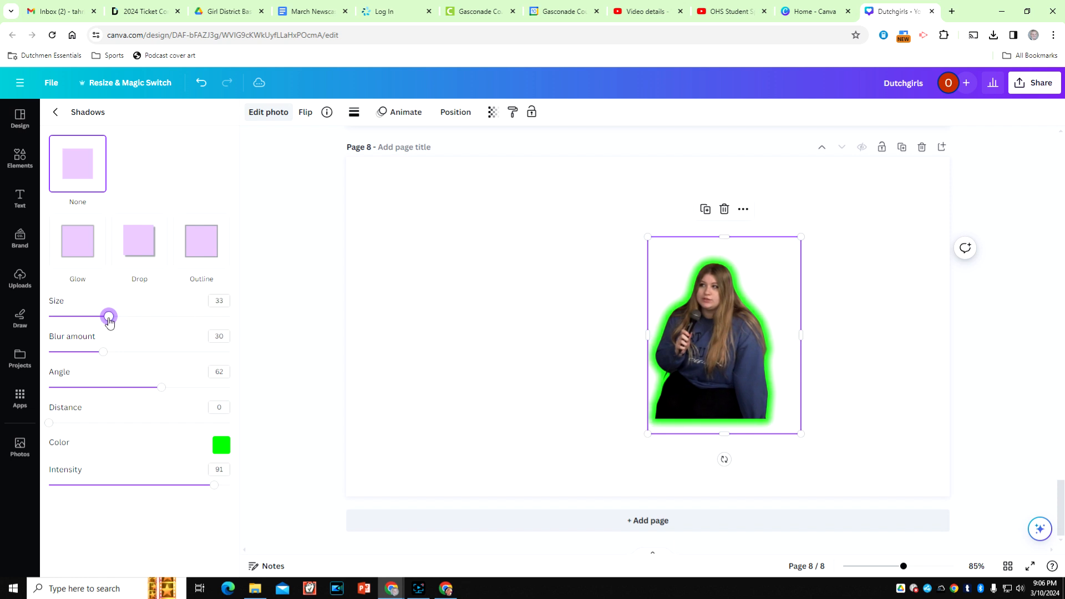
left_click(864, 340)
- Enlarge the glowing cutout to about the full page height and place it on the page's right side
left_click(763, 401)
left_click_drag(800, 434, 812, 349)
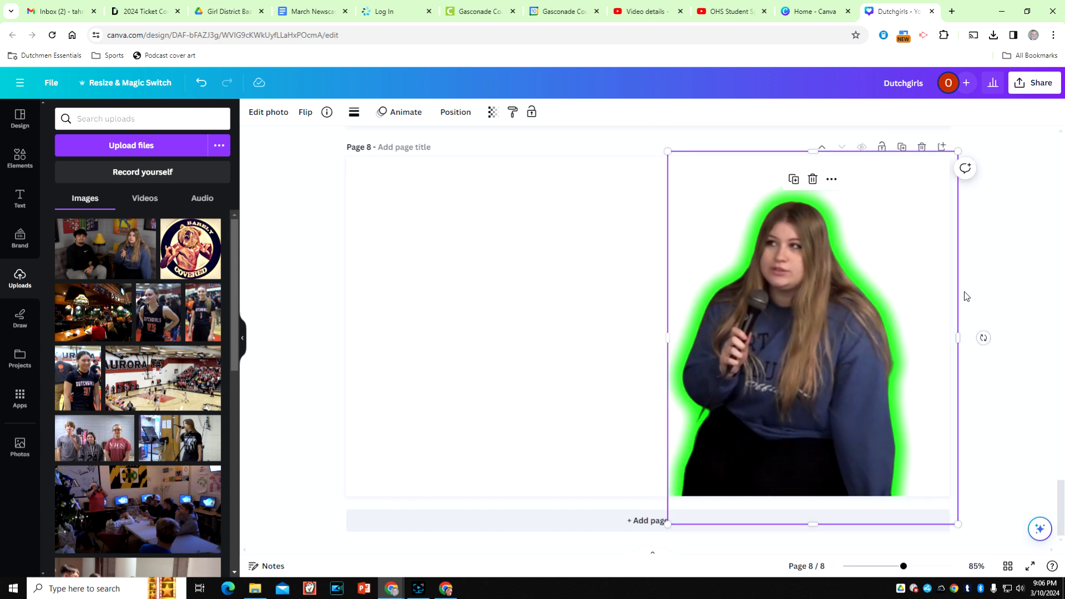
left_click(992, 276)
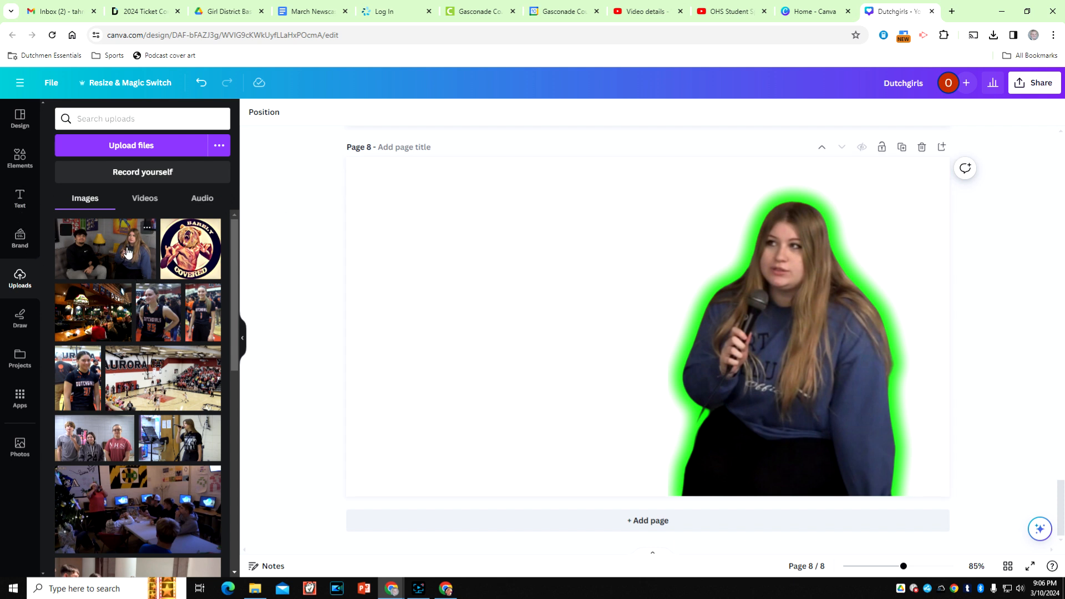
- Add the full "thumb" photo to page 8 again and enlarge it to cover the whole page
left_click(100, 245)
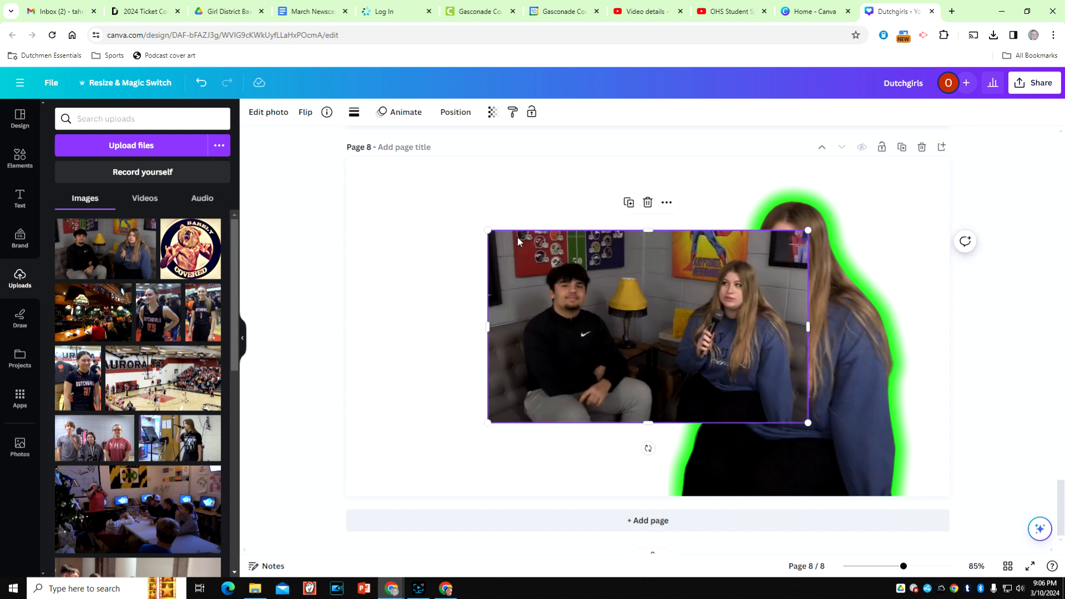
left_click_drag(487, 230, 317, 160)
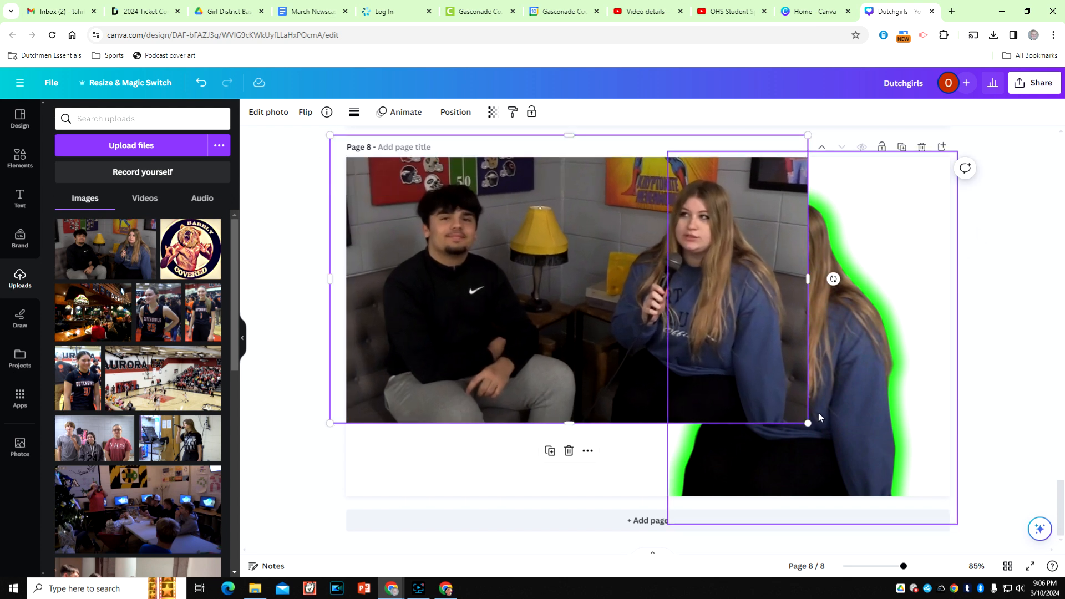
left_click_drag(808, 423, 961, 495)
left_click(1004, 348)
- Move the glowing cutout above the full photo in the layer order
left_click(557, 235)
left_click(450, 114)
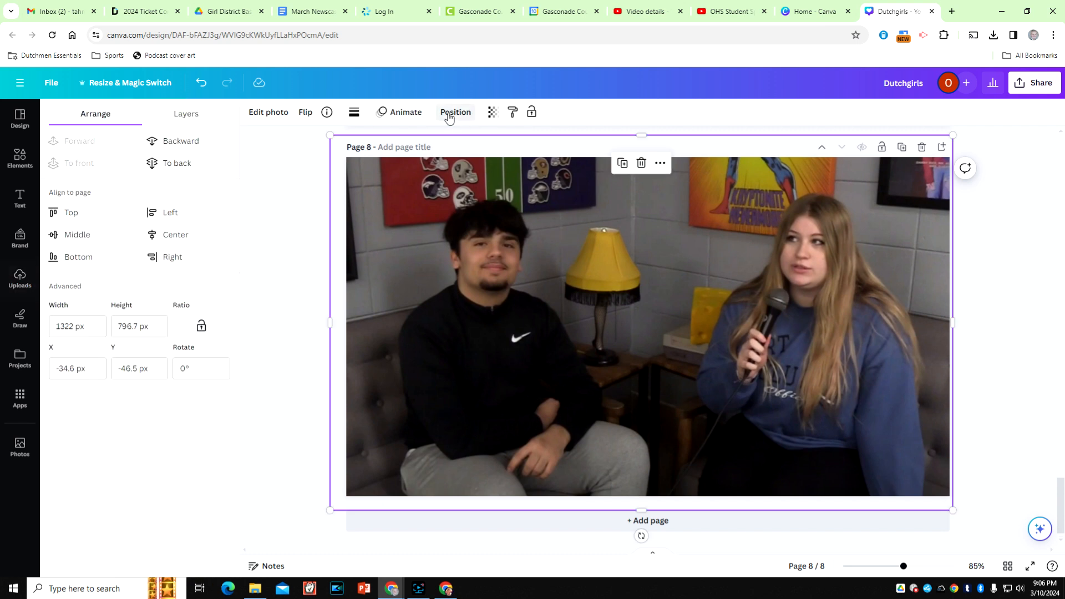
left_click(202, 115)
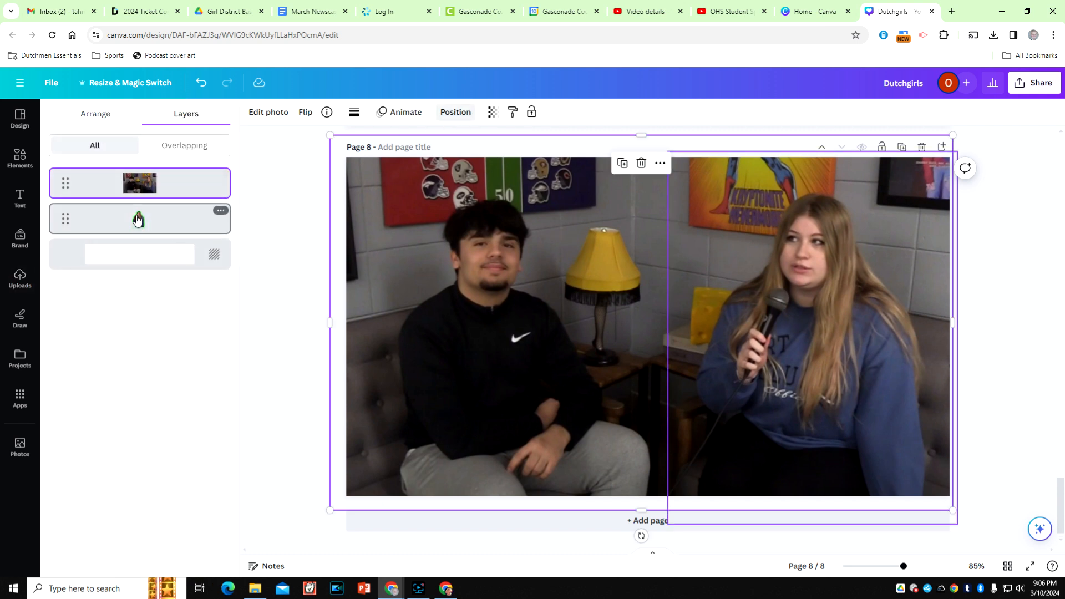
left_click_drag(138, 220, 134, 180)
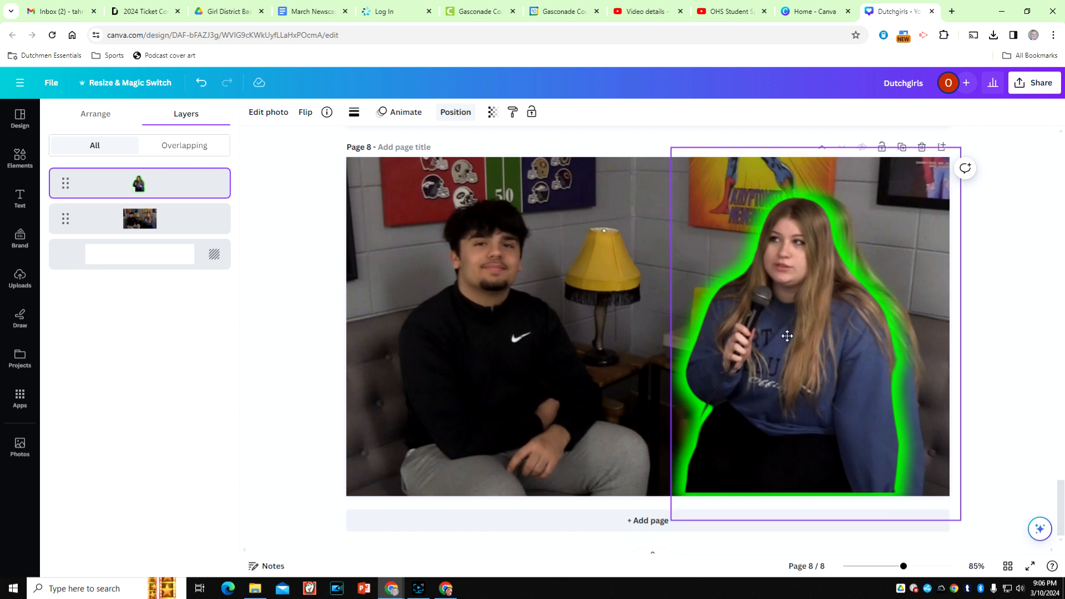
- Enlarge the glowing cutout further and position it over the same girl in the background photo
left_click_drag(787, 335, 801, 328)
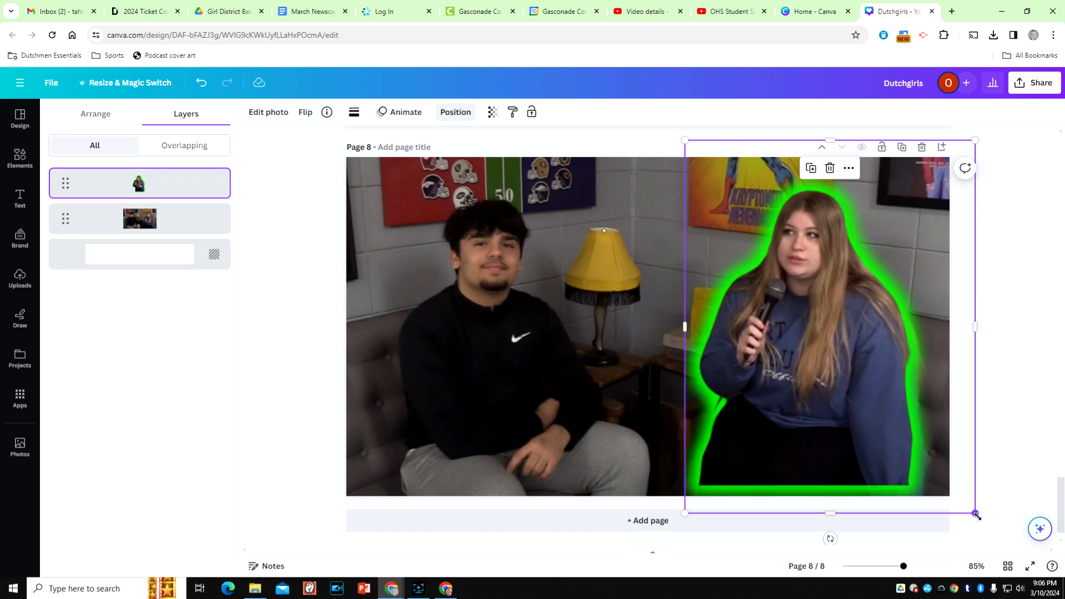
left_click_drag(976, 515, 1002, 547)
mouse_move(863, 431)
left_mouse_down()
mouse_move(850, 422)
mouse_move(846, 385)
mouse_move(852, 415)
left_mouse_up()
left_click(1045, 266)
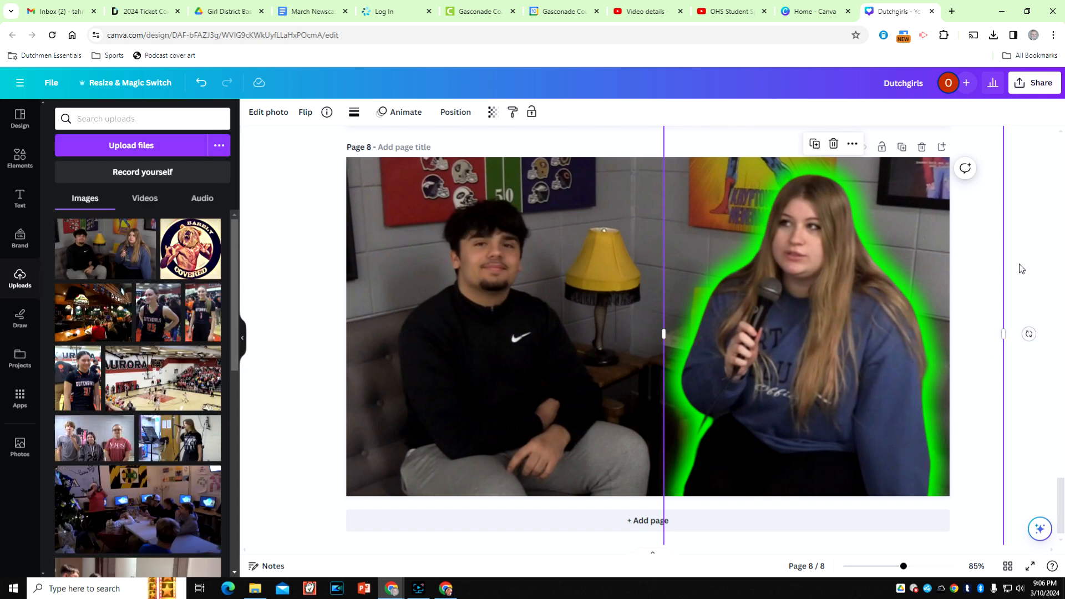
left_click(1025, 223)
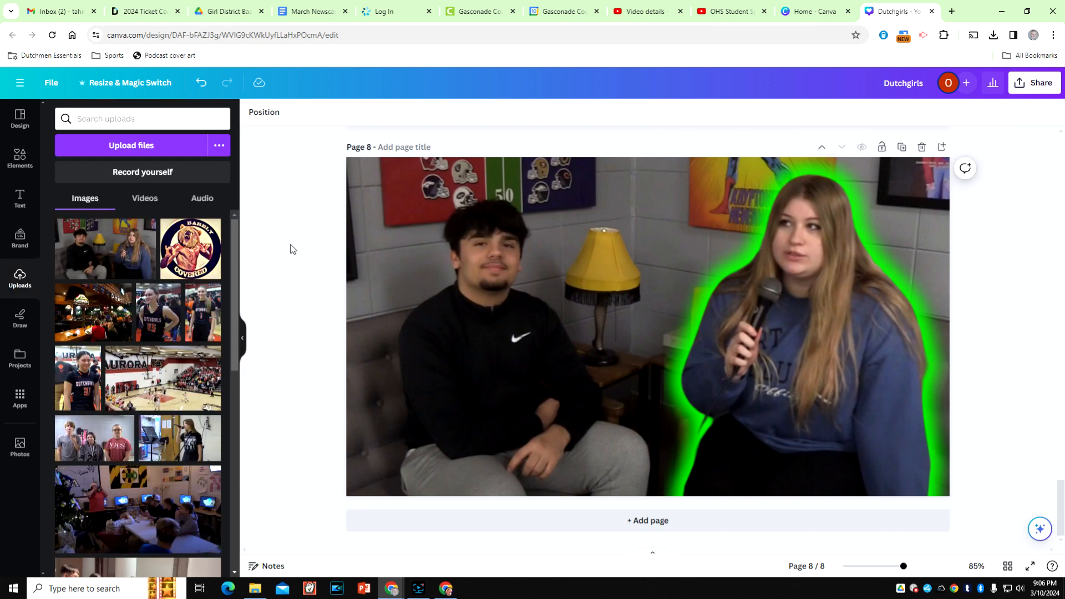
- Copy the INTERVIEWS heading from page 7 onto page 8 and place it across the photo's upper left
left_click(19, 199)
scroll(627, 284, "up", 5)
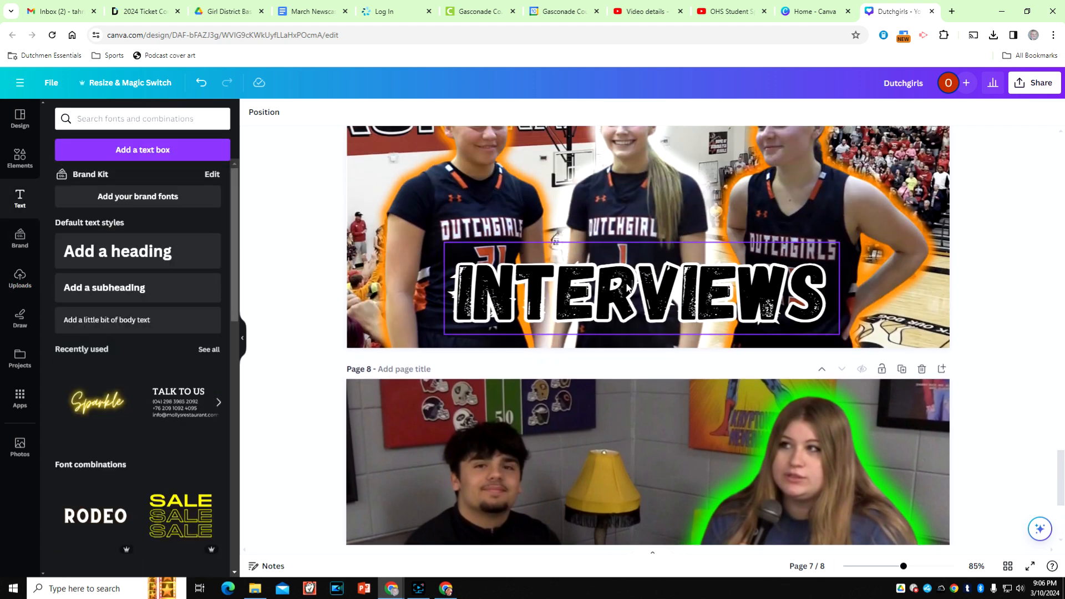
left_click(620, 300)
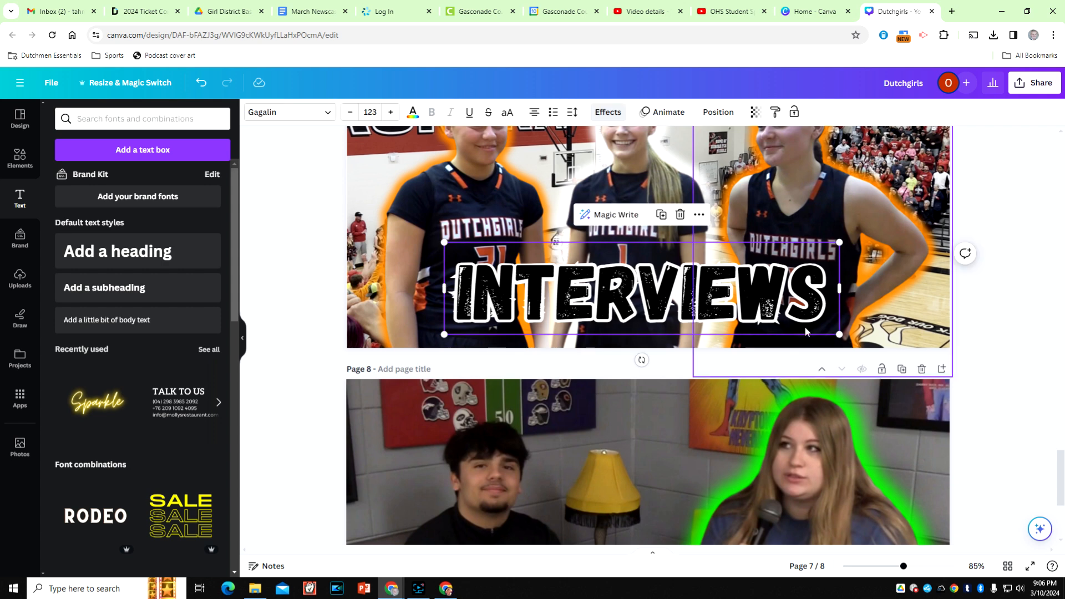
left_click(981, 322)
scroll(980, 371, "down", 2)
scroll(981, 374, "down", 3)
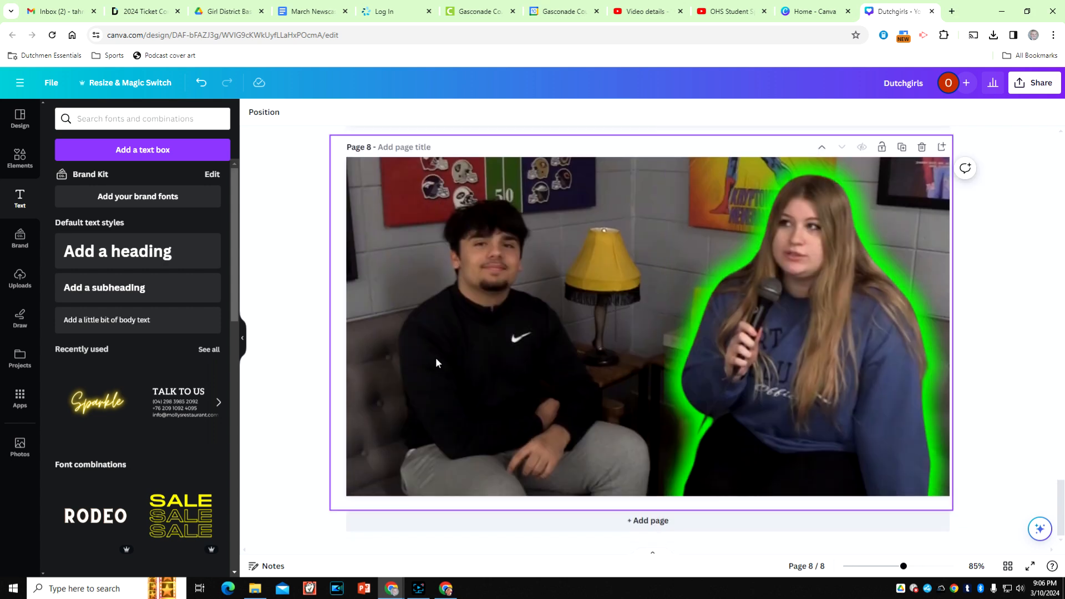
key("ctrl+v")
left_click_drag(582, 426, 488, 209)
- Replace the copied heading's text with "STUDENT SPOTLIGHT" and shift it slightly toward the page's upper left
double_click(704, 222)
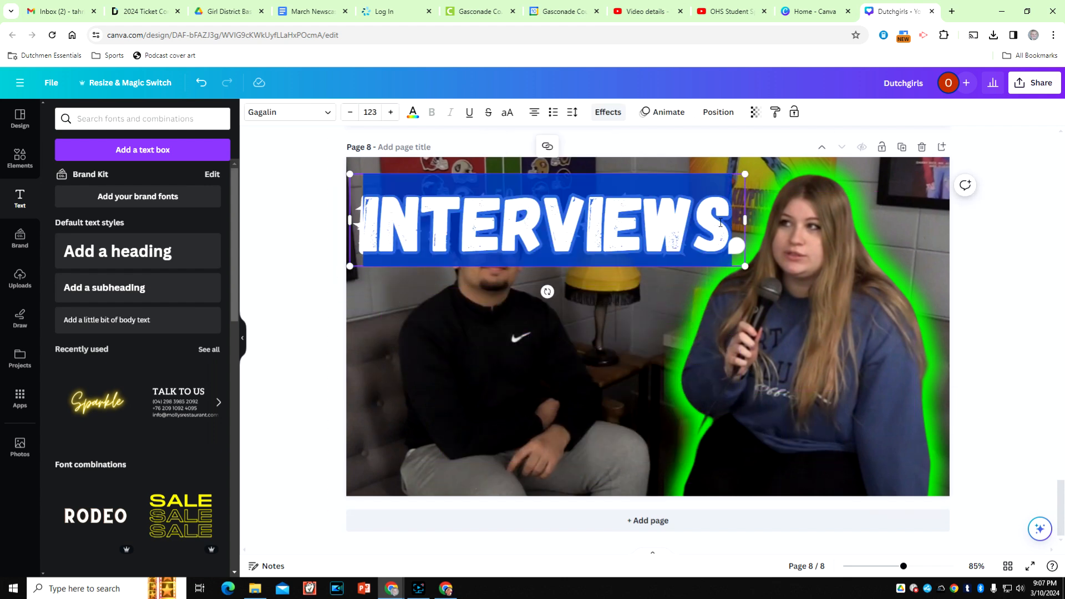
type("STUDENT")
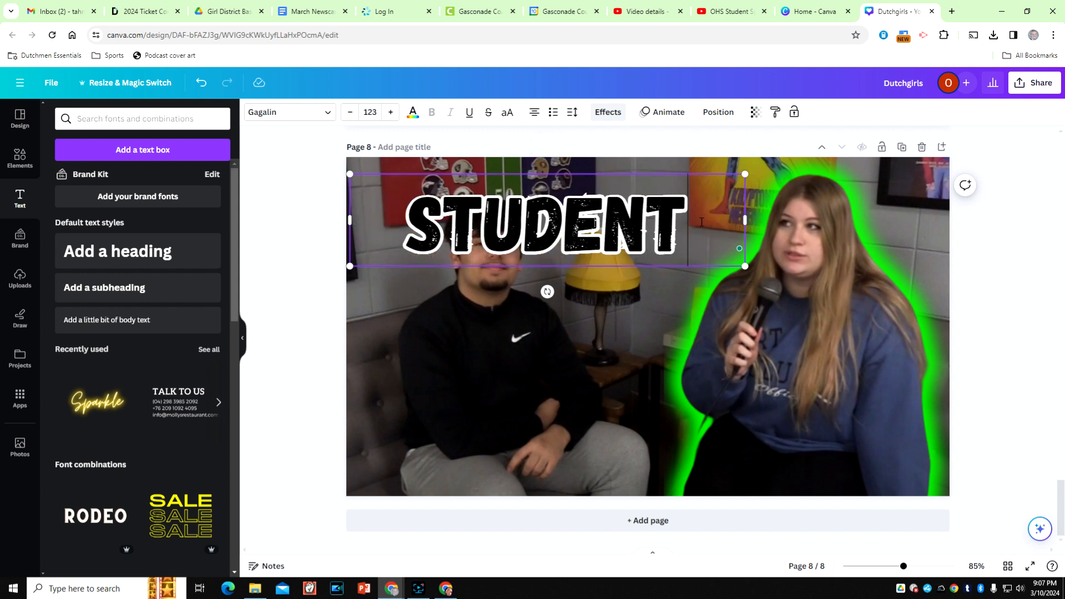
type(" SPOTLIGHT")
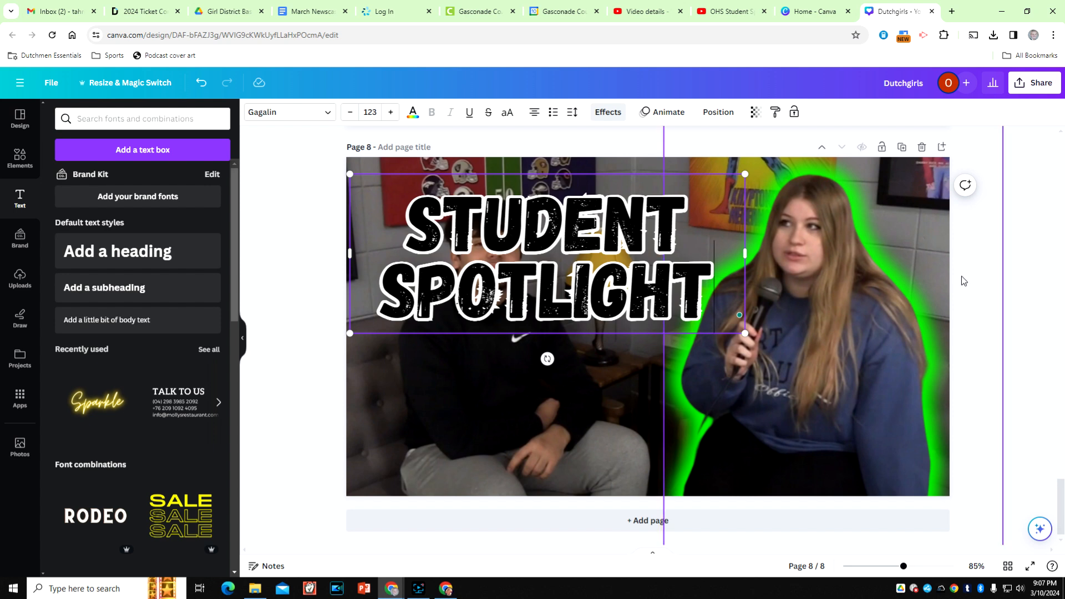
left_click_drag(592, 225, 570, 218)
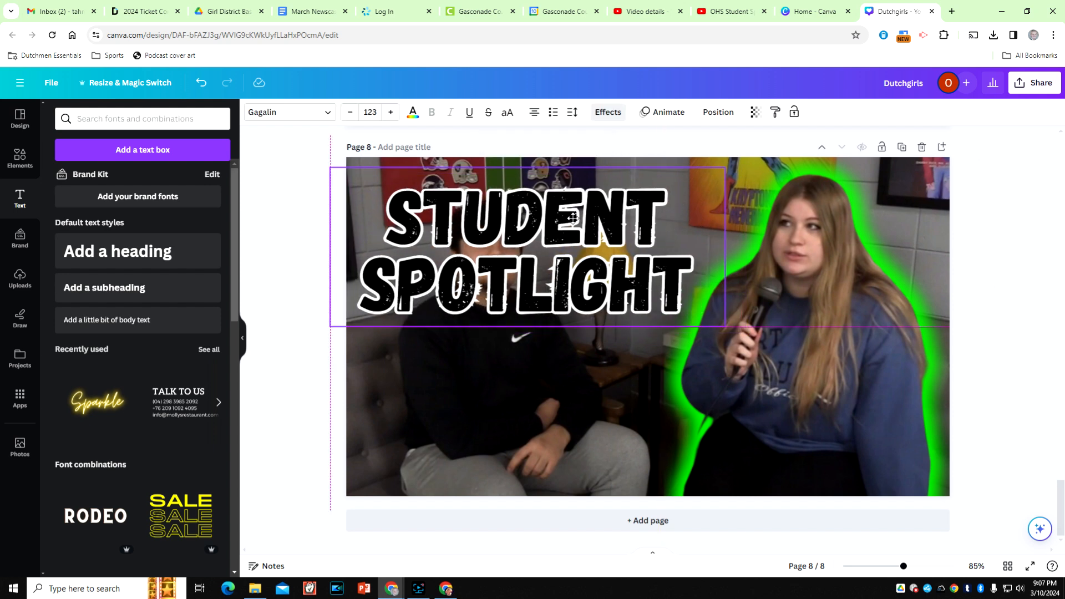
left_click(1021, 270)
- Copy the orange FRIDAY MORNING JAM text from page 6 and paste it onto page 8
scroll(1003, 282, "up", 5)
scroll(817, 258, "up", 6)
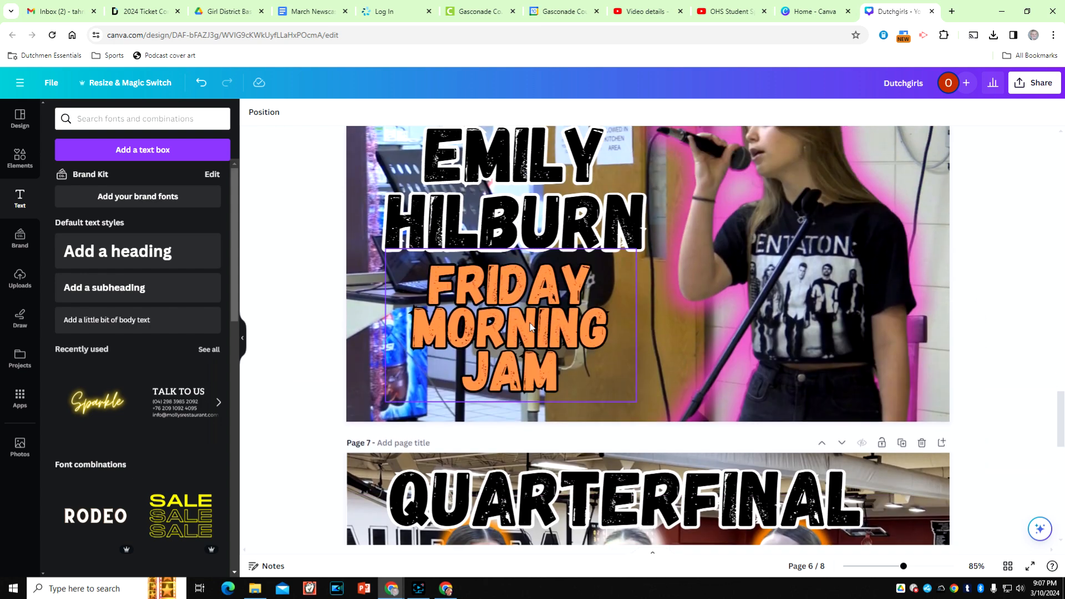
left_click(530, 326)
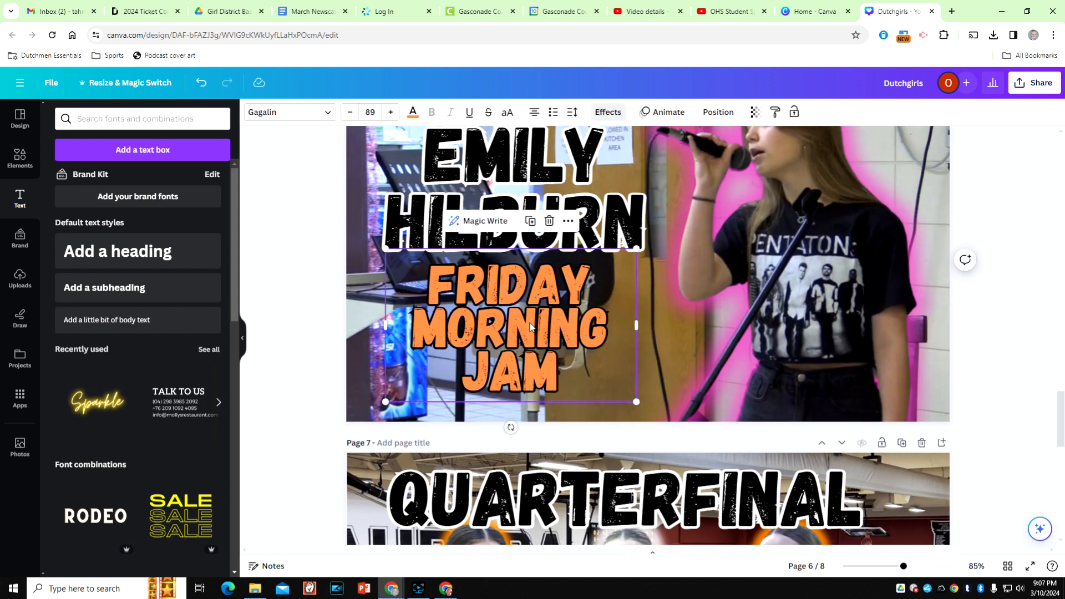
key("ctrl+c")
scroll(647, 348, "down", 10)
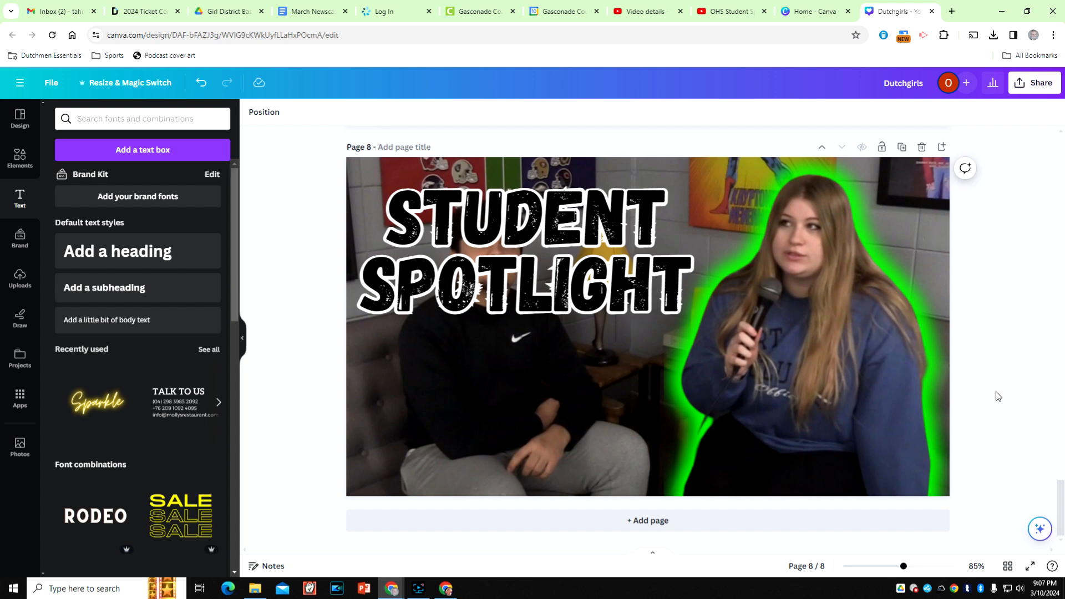
key("ctrl+v")
- Replace the pasted orange text with the student's full name and center it below the STUDENT SPOTLIGHT heading
left_click(560, 431)
key("ctrl+a")
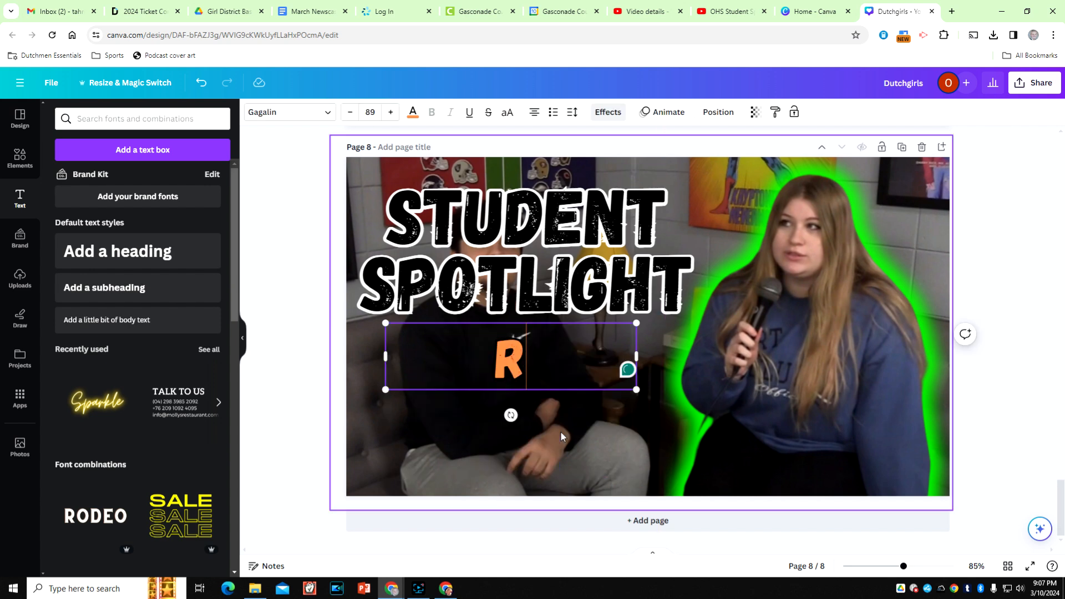
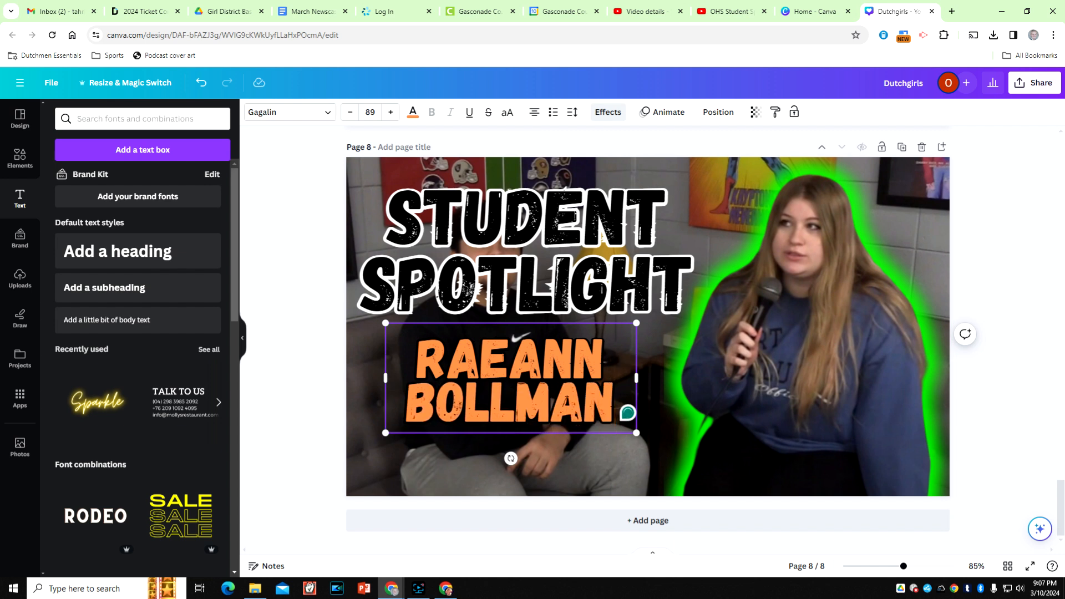
left_click_drag(523, 371, 537, 396)
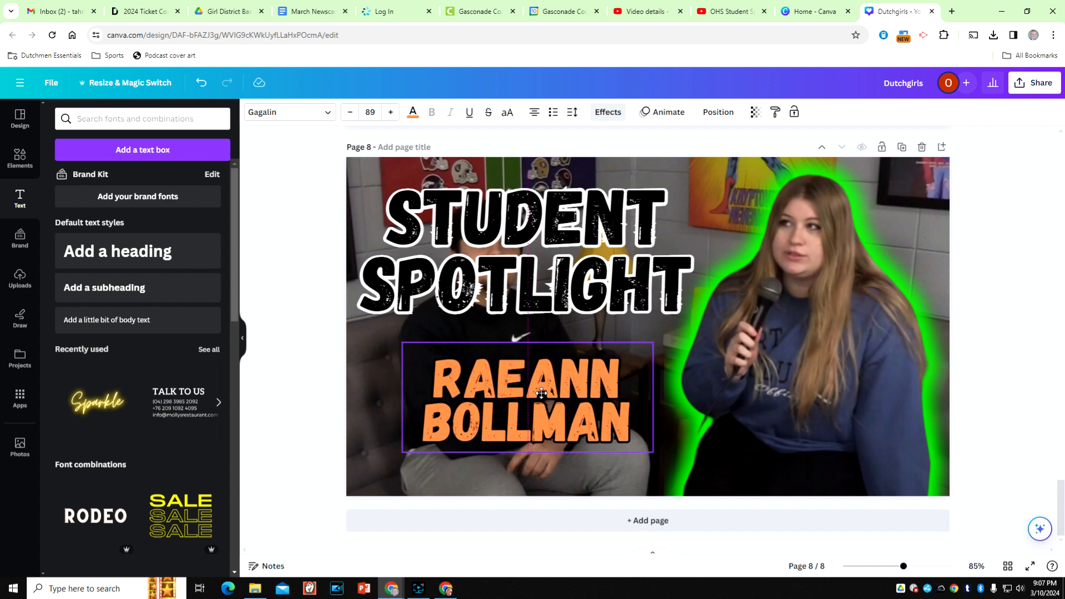
left_click_drag(523, 290, 524, 290)
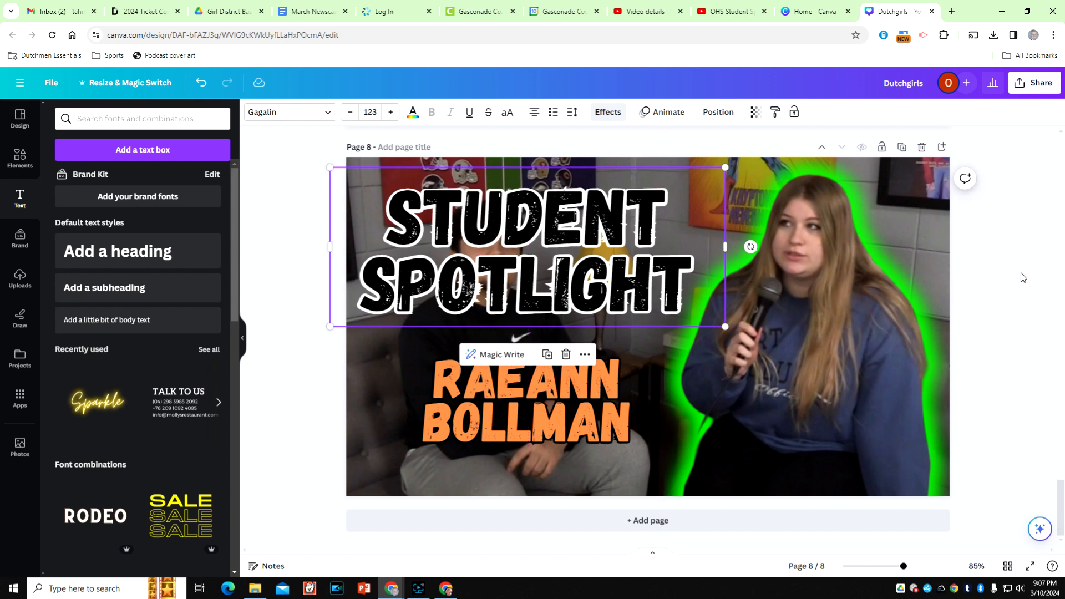
left_click(1013, 279)
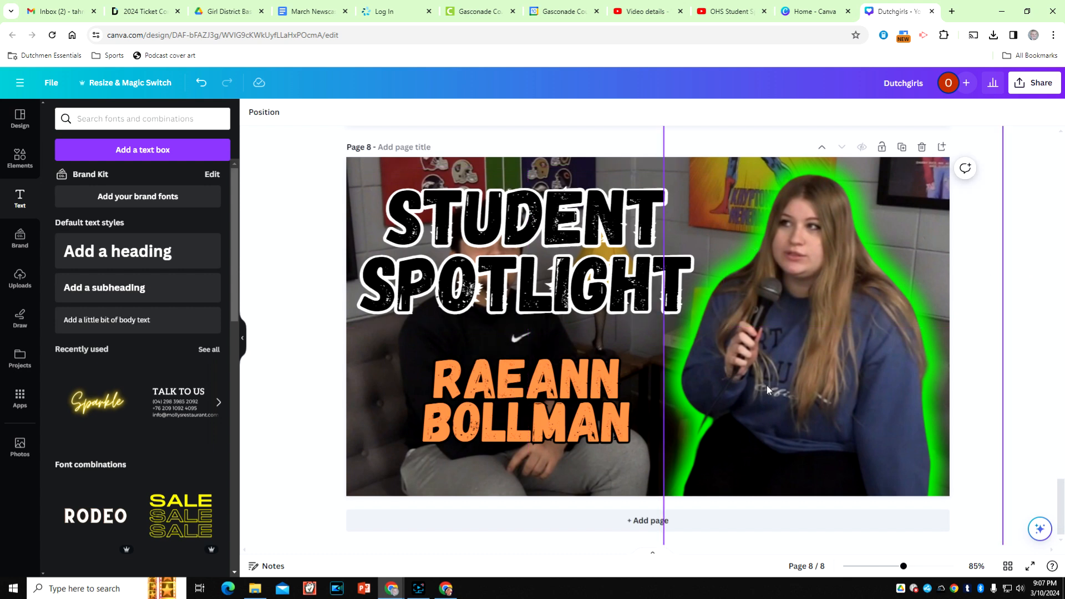